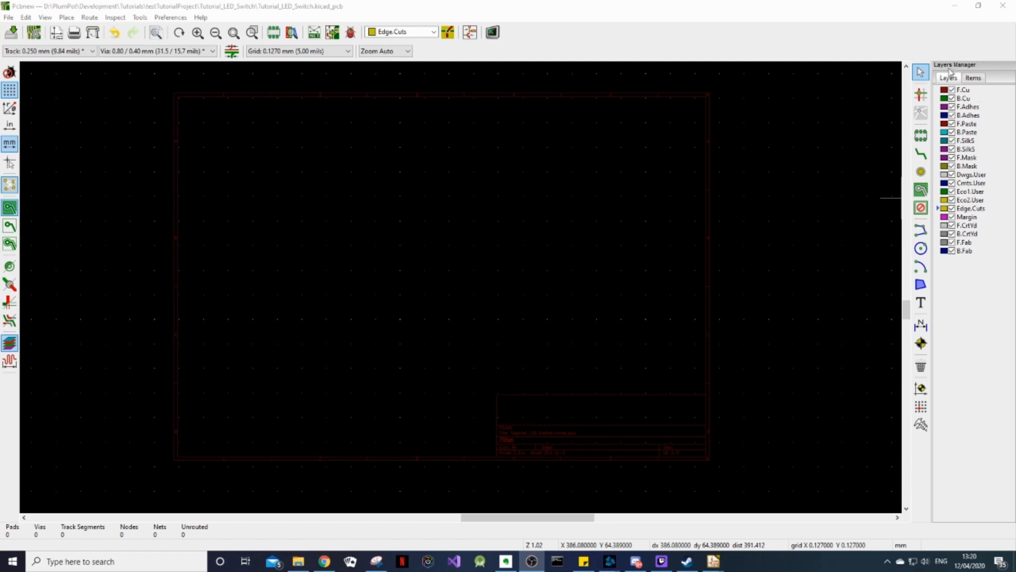
Draw a roughly horizontal line about 50 mm long on the Edge.Cuts layer, in the upper middle of the sheet.
{"action": "left_click", "coordinate": [975, 210]}
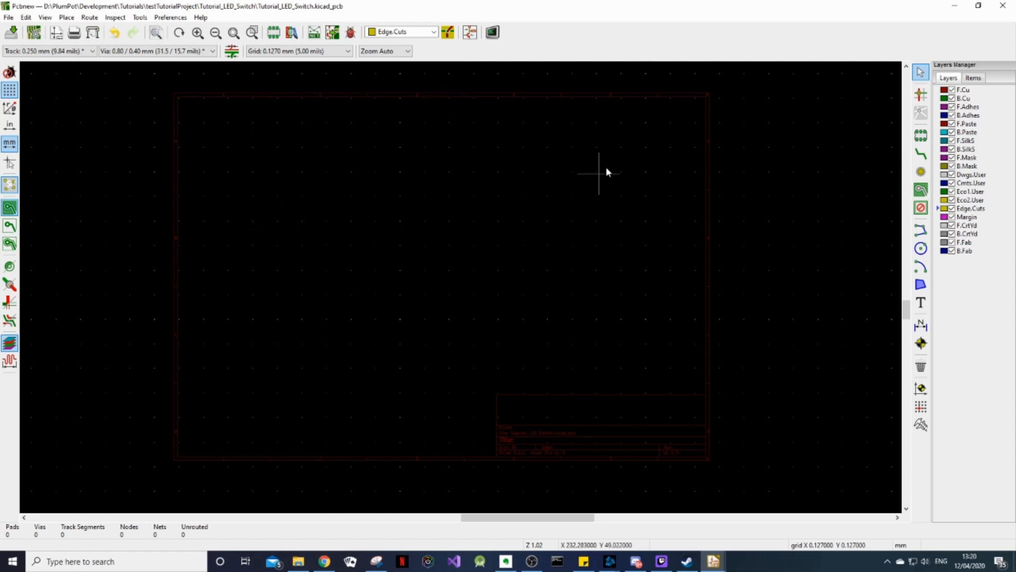
{"action": "left_click", "coordinate": [921, 231]}
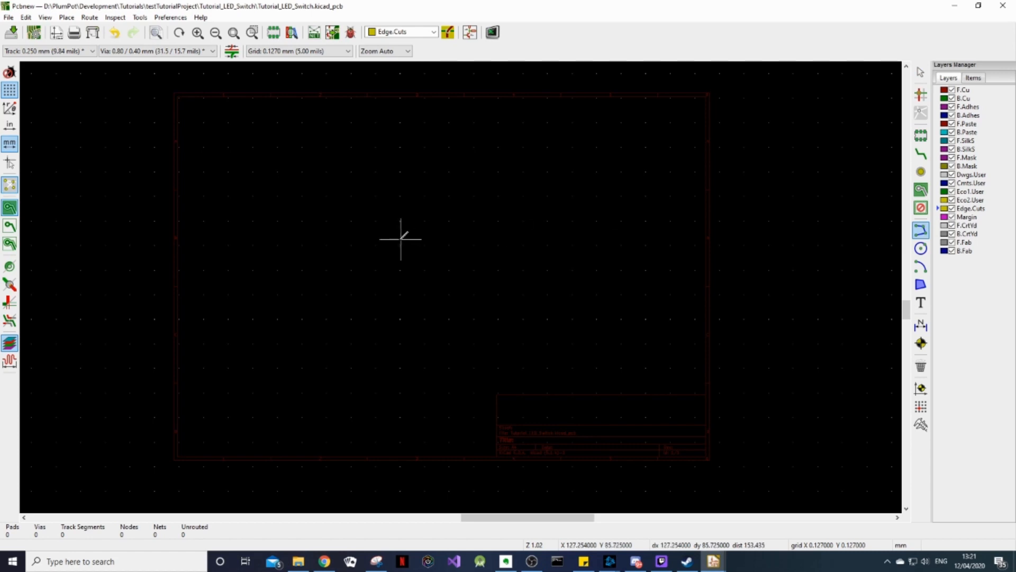
{"action": "left_click", "coordinate": [374, 225]}
{"action": "left_click", "coordinate": [472, 225]}
{"action": "right_click", "coordinate": [423, 290]}
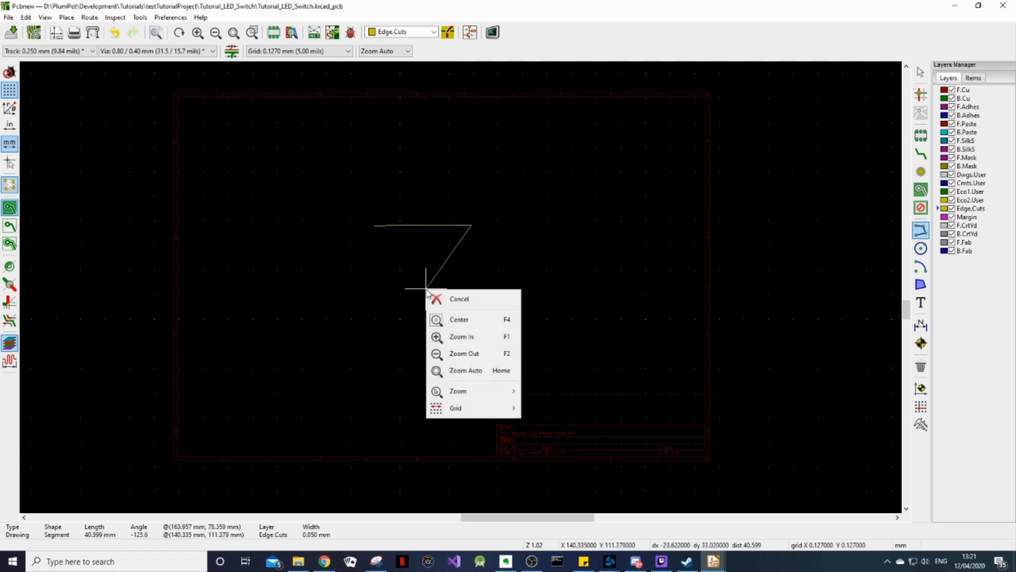
{"action": "left_click", "coordinate": [423, 298]}
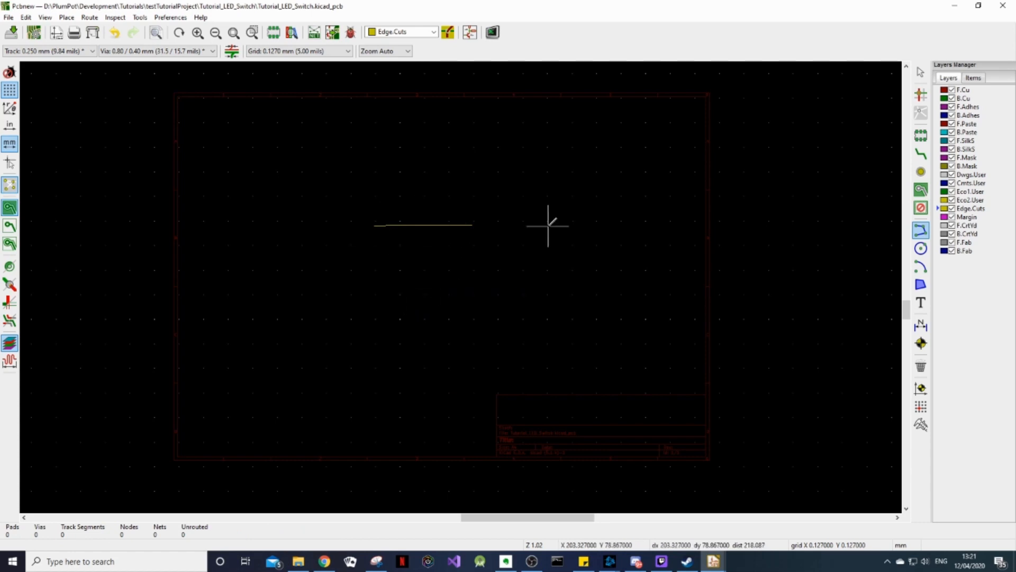
{"action": "left_click", "coordinate": [921, 71]}
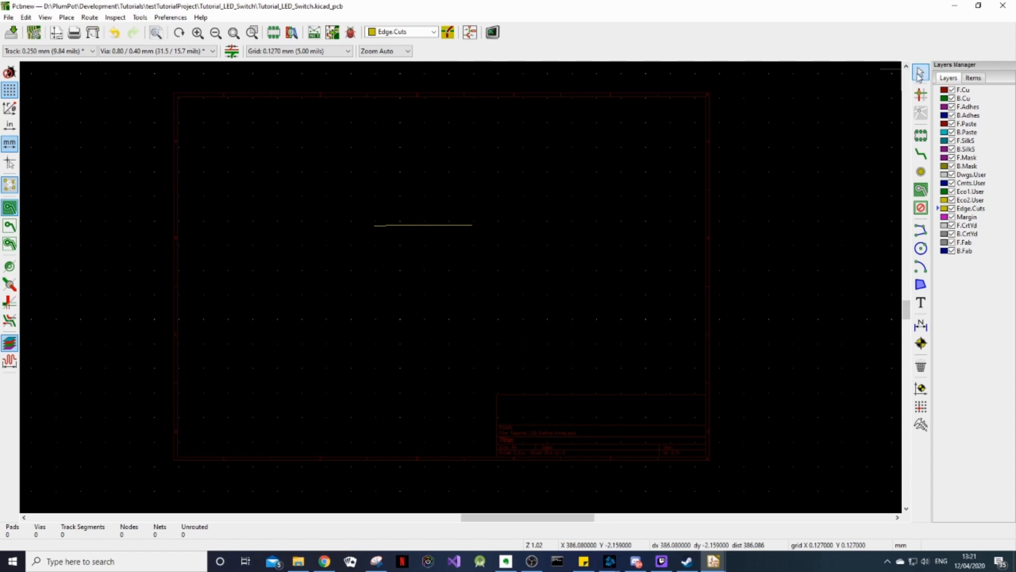
Set the drawn line's start point to X 0, Y 0 and its end point to X 50, Y 0 mm.
{"action": "left_click", "coordinate": [465, 225]}
{"action": "left_click_drag", "start_coordinate": [554, 178], "coordinate": [304, 306]}
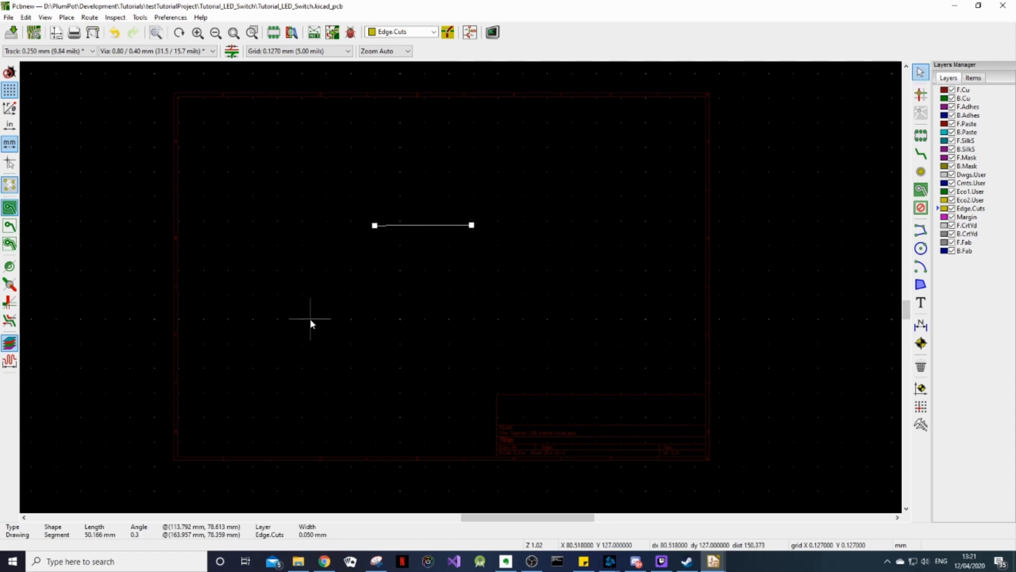
{"action": "key", "text": "e"}
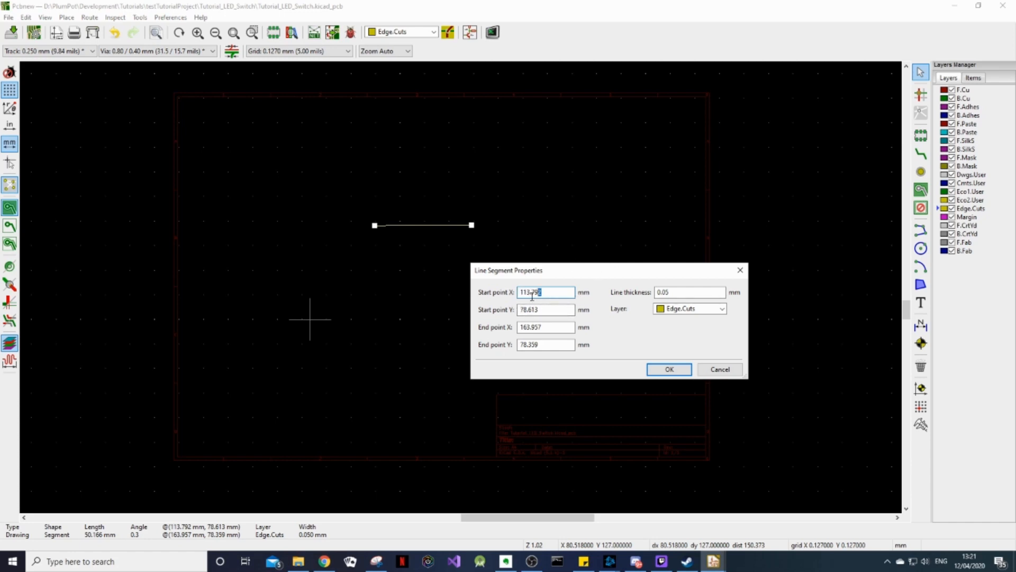
{"action": "type", "text": "0"}
{"action": "left_click_drag", "start_coordinate": [547, 329], "coordinate": [513, 328]}
{"action": "type", "text": "50"}
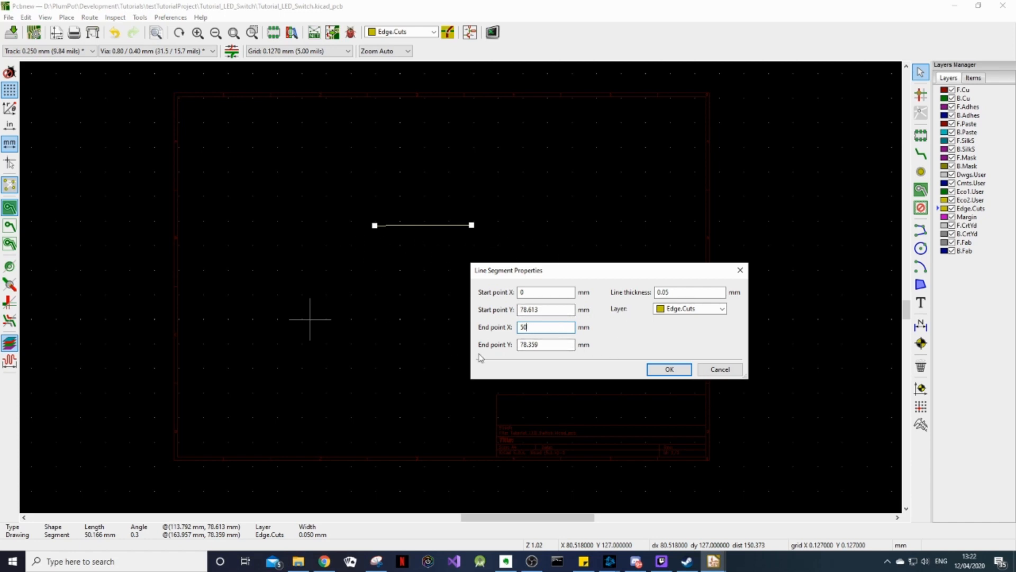
{"action": "double_click", "coordinate": [537, 310]}
{"action": "type", "text": "0"}
{"action": "double_click", "coordinate": [543, 346]}
{"action": "type", "text": "0"}
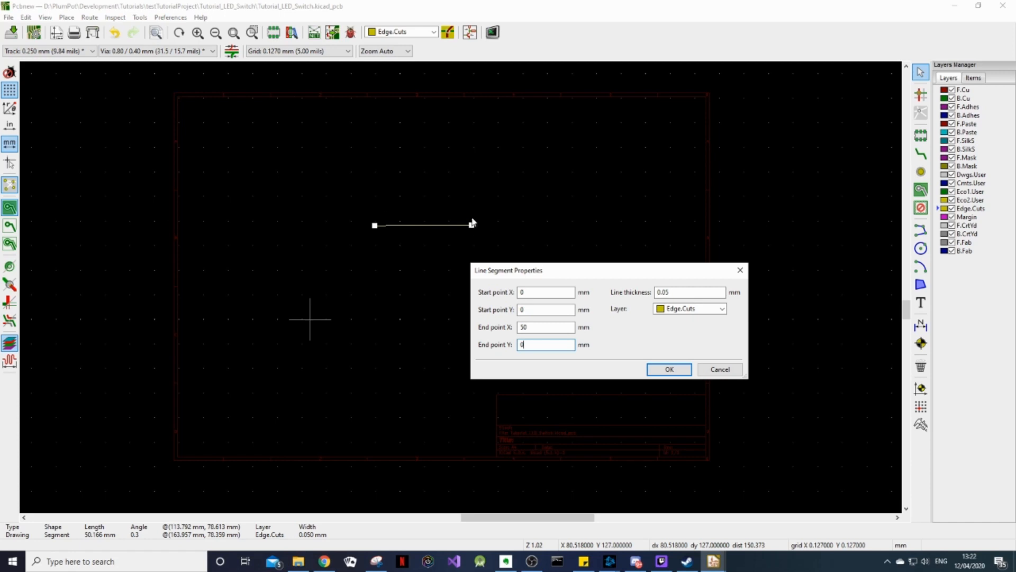
{"action": "left_click", "coordinate": [668, 369]}
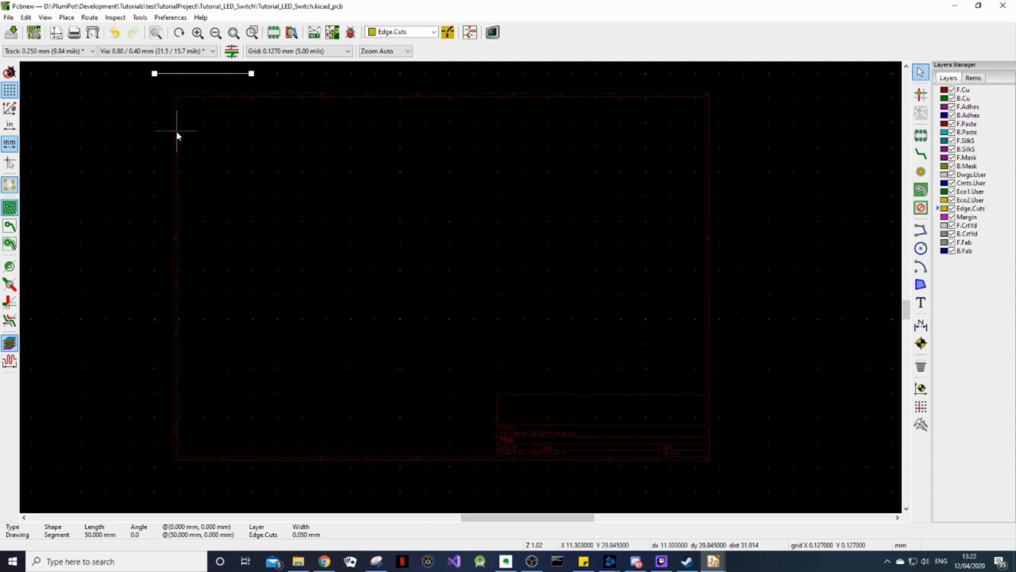
Move the line into the sheet with its left end at about X 121, Y 76 mm, and copy it using its right end as reference point.
{"action": "key", "text": "m"}
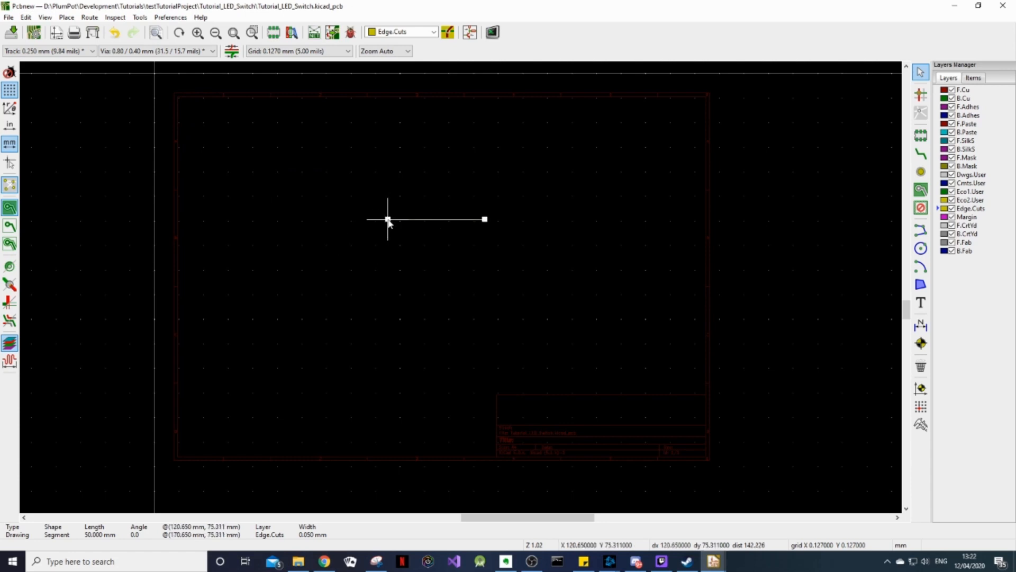
{"action": "left_click", "coordinate": [389, 220]}
{"action": "left_click_drag", "start_coordinate": [535, 177], "coordinate": [300, 295]}
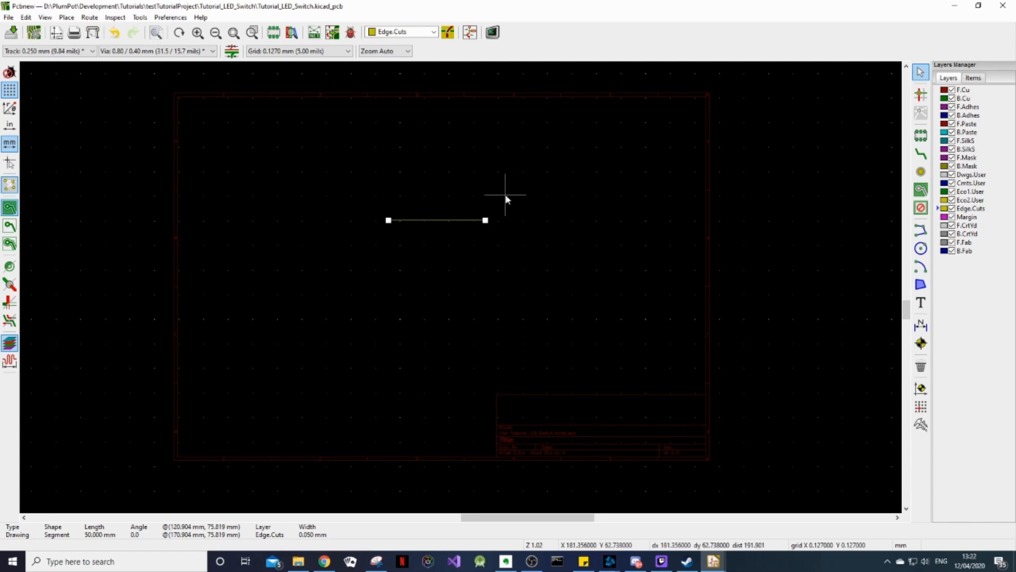
{"action": "scroll", "coordinate": [455, 218], "scroll_direction": "up", "scroll_amount": 10}
{"action": "scroll", "coordinate": [462, 265], "scroll_direction": "up", "scroll_amount": 1}
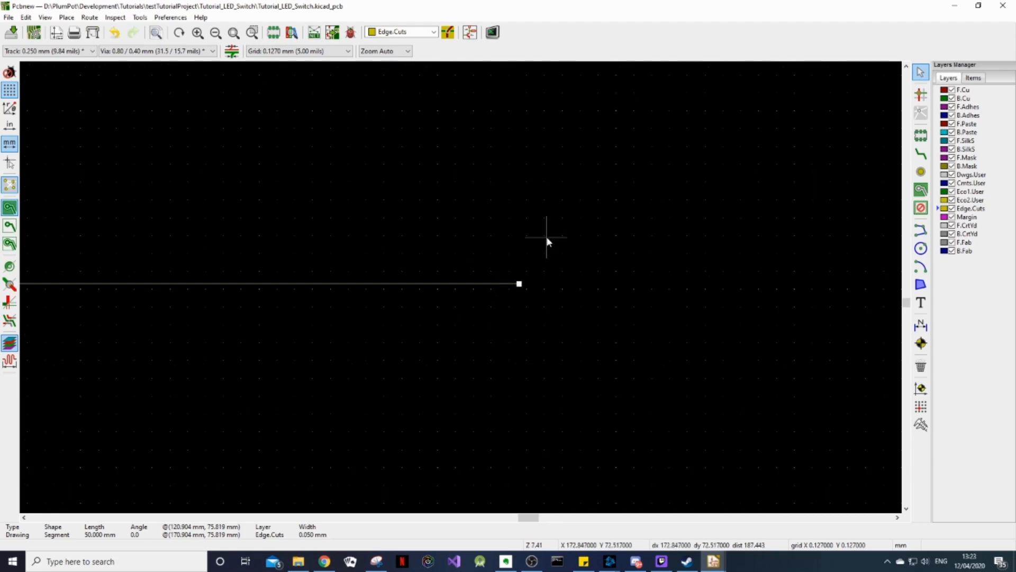
{"action": "key", "text": "ctrl+c"}
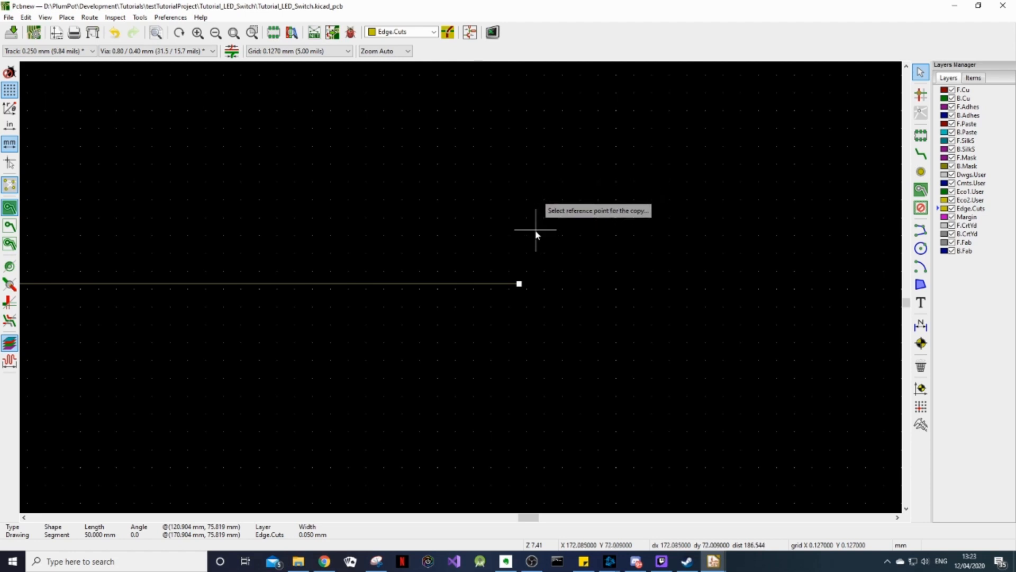
{"action": "scroll", "coordinate": [461, 286], "scroll_direction": "up", "scroll_amount": 5}
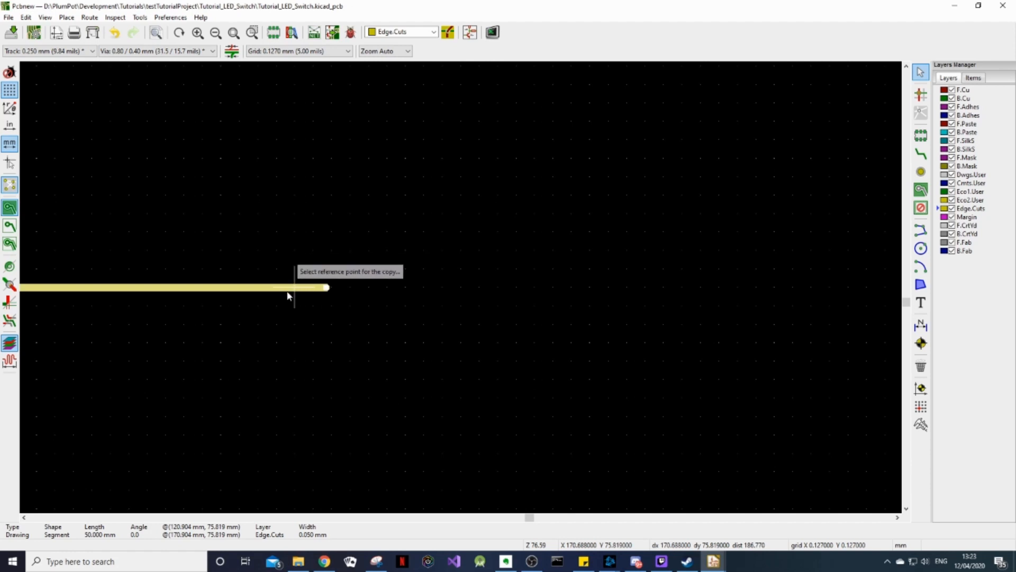
{"action": "left_click", "coordinate": [326, 287]}
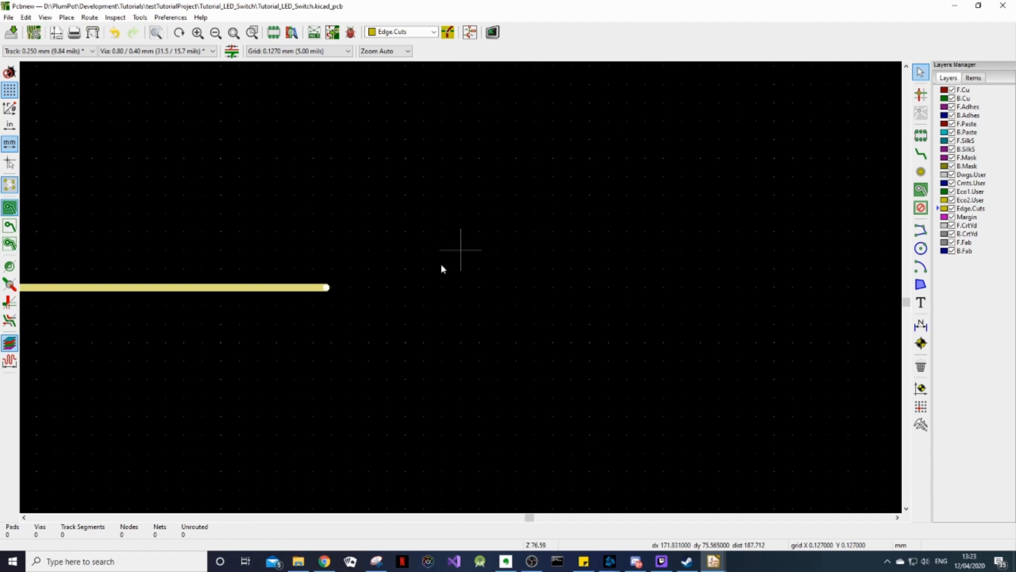
Duplicate the line, rotate the copy to run vertically downward, and place its upper end on the top edge's right endpoint.
{"action": "scroll", "coordinate": [464, 281], "scroll_direction": "down", "scroll_amount": 5}
{"action": "scroll", "coordinate": [460, 289], "scroll_direction": "down", "scroll_amount": 3}
{"action": "scroll", "coordinate": [461, 291], "scroll_direction": "down", "scroll_amount": 3}
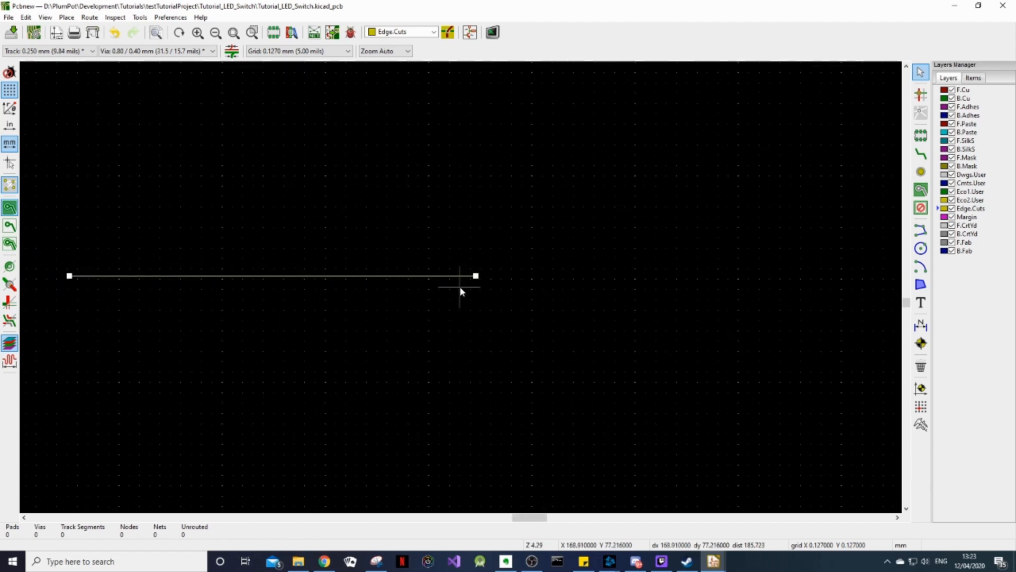
{"action": "key", "text": "ctrl+d"}
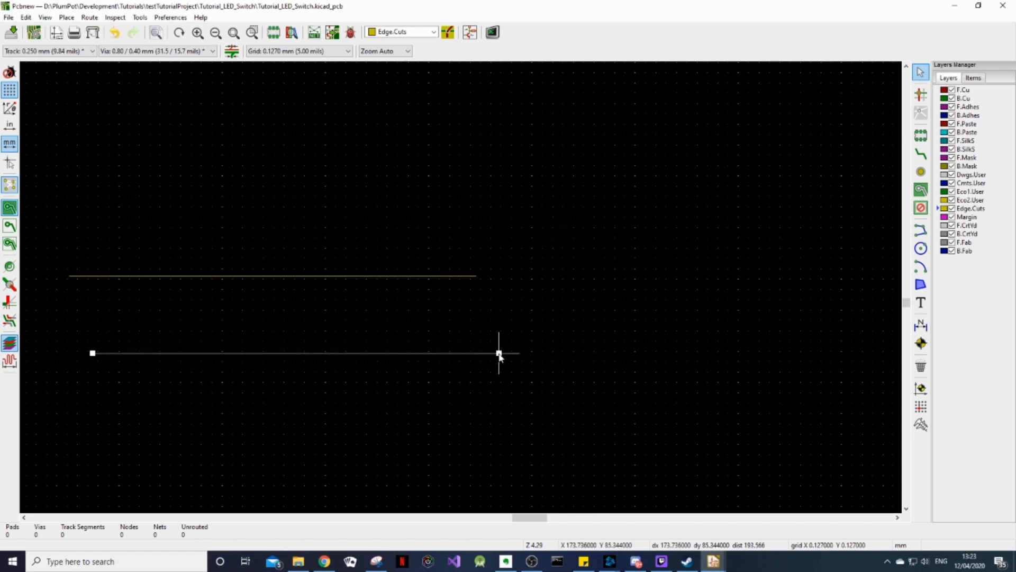
{"action": "key", "text": "r"}
{"action": "key", "text": "r"}
{"action": "key", "text": "r"}
{"action": "key", "text": "r"}
{"action": "key", "text": "r"}
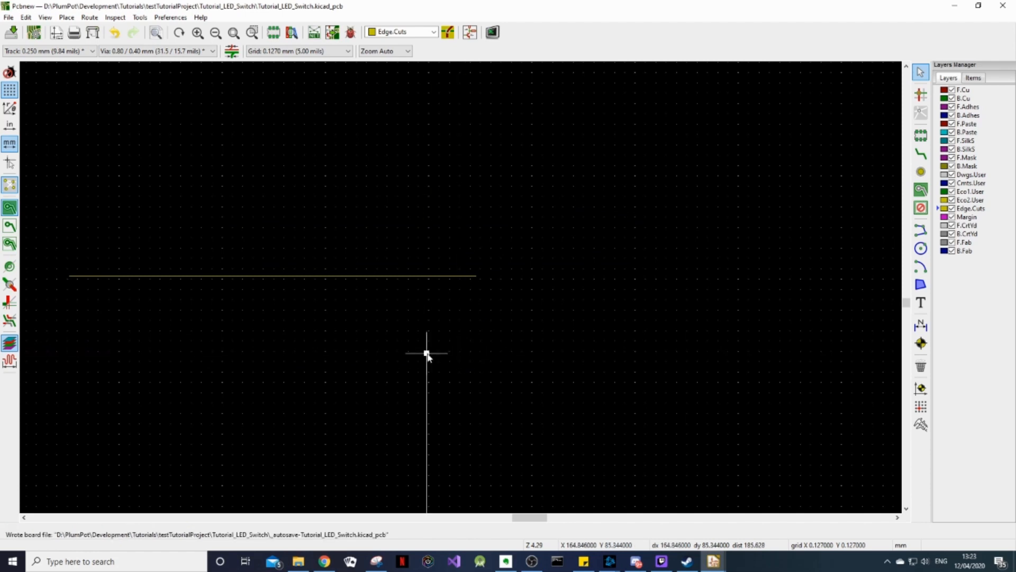
{"action": "scroll", "coordinate": [424, 351], "scroll_direction": "down", "scroll_amount": 3}
{"action": "key", "text": "r"}
{"action": "key", "text": "r"}
{"action": "key", "text": "r"}
{"action": "key", "text": "r"}
{"action": "key", "text": "r"}
{"action": "key", "text": "r"}
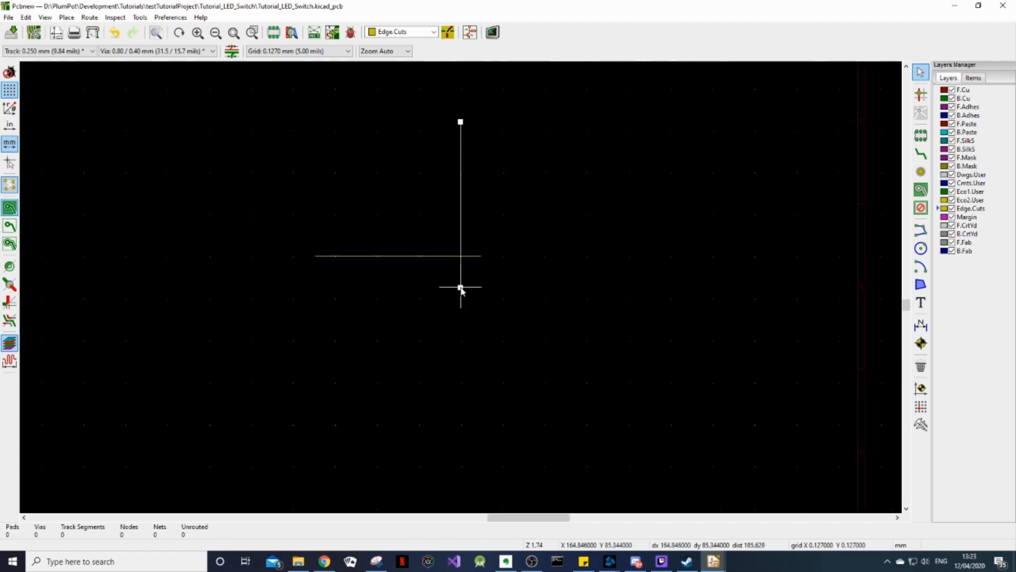
{"action": "scroll", "coordinate": [461, 286], "scroll_direction": "up", "scroll_amount": 2}
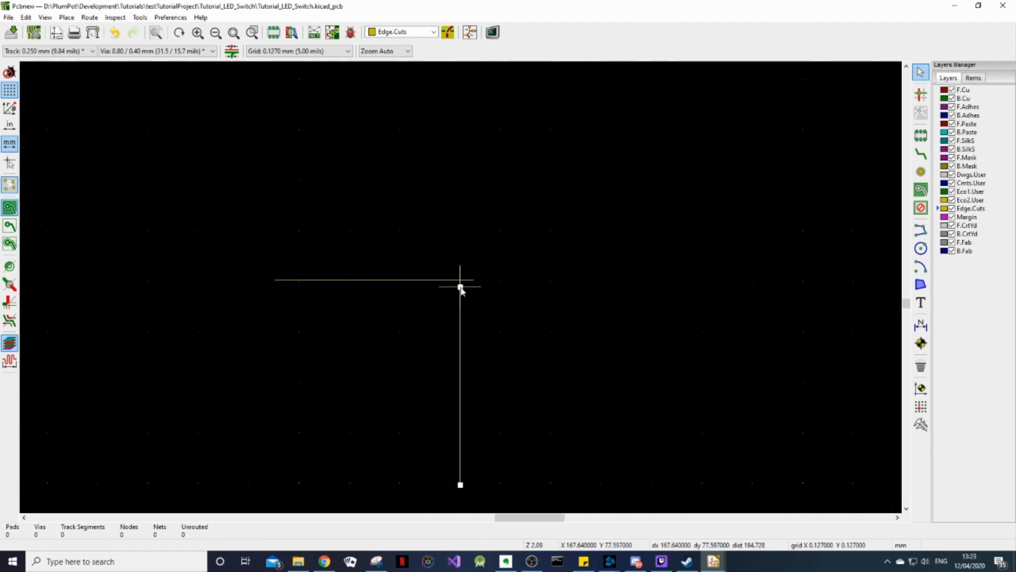
{"action": "scroll", "coordinate": [460, 283], "scroll_direction": "up", "scroll_amount": 10}
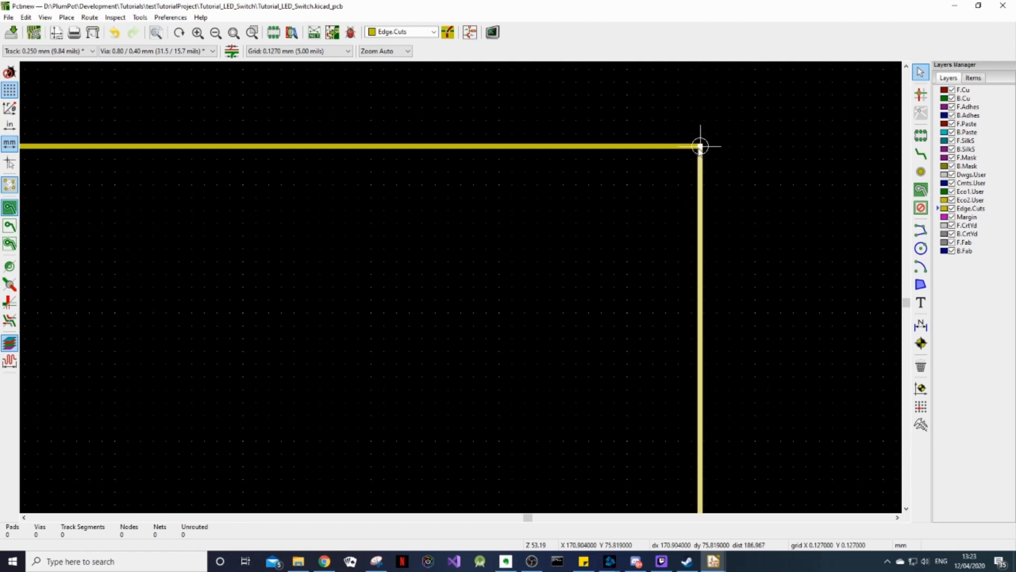
{"action": "left_click", "coordinate": [700, 146]}
Paste the copied horizontal line as the board's bottom edge, with its right end on the right edge's lower endpoint.
{"action": "scroll", "coordinate": [756, 363], "scroll_direction": "down", "scroll_amount": 5}
{"action": "scroll", "coordinate": [461, 291], "scroll_direction": "down", "scroll_amount": 5}
{"action": "middle_click_drag", "start_coordinate": [486, 297], "coordinate": [635, 163]}
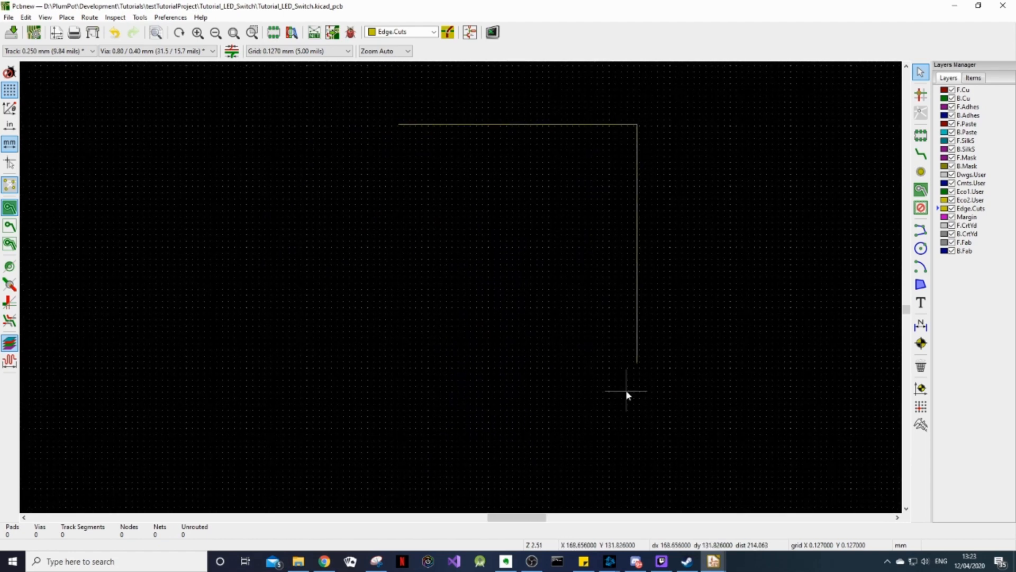
{"action": "key", "text": "ctrl+v"}
{"action": "scroll", "coordinate": [638, 365], "scroll_direction": "up", "scroll_amount": 8}
{"action": "middle_click_drag", "start_coordinate": [722, 347], "coordinate": [370, 272]}
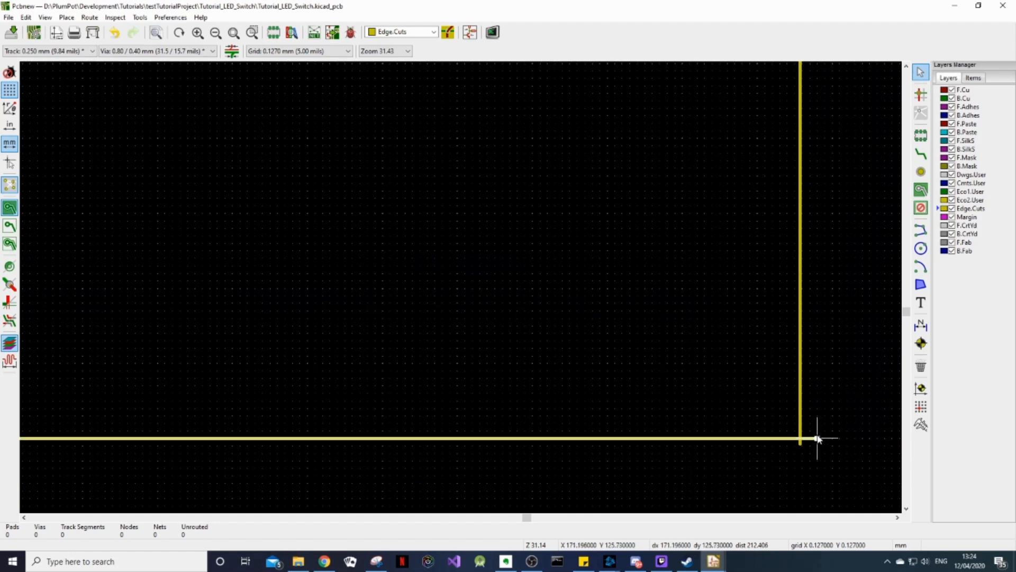
{"action": "left_click", "coordinate": [800, 443]}
Paste another copy of the line, rotate it vertical, and place it at the top edge's left endpoint to close the square outline.
{"action": "middle_click_drag", "start_coordinate": [450, 295], "coordinate": [773, 222]}
{"action": "scroll", "coordinate": [450, 297], "scroll_direction": "down", "scroll_amount": 3}
{"action": "middle_click_drag", "start_coordinate": [290, 218], "coordinate": [778, 430]}
{"action": "scroll", "coordinate": [460, 288], "scroll_direction": "down", "scroll_amount": 5}
{"action": "key", "text": "ctrl+v"}
{"action": "key", "text": "r"}
{"action": "middle_click_drag", "start_coordinate": [373, 100], "coordinate": [422, 196]}
{"action": "scroll", "coordinate": [455, 278], "scroll_direction": "up", "scroll_amount": 9}
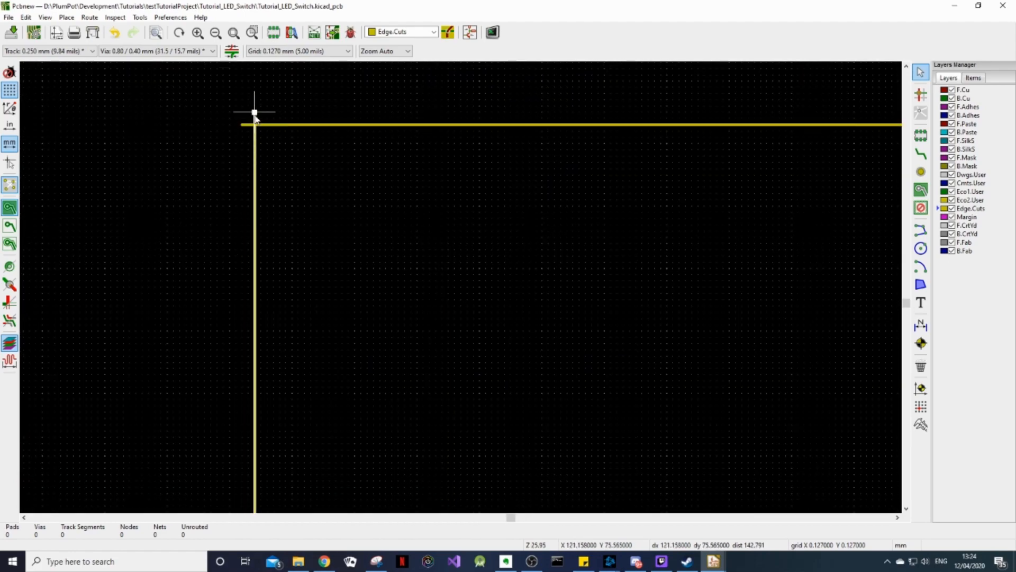
{"action": "left_click", "coordinate": [242, 126]}
{"action": "scroll", "coordinate": [461, 265], "scroll_direction": "down", "scroll_amount": 9}
{"action": "middle_click_drag", "start_coordinate": [605, 390], "coordinate": [522, 258]}
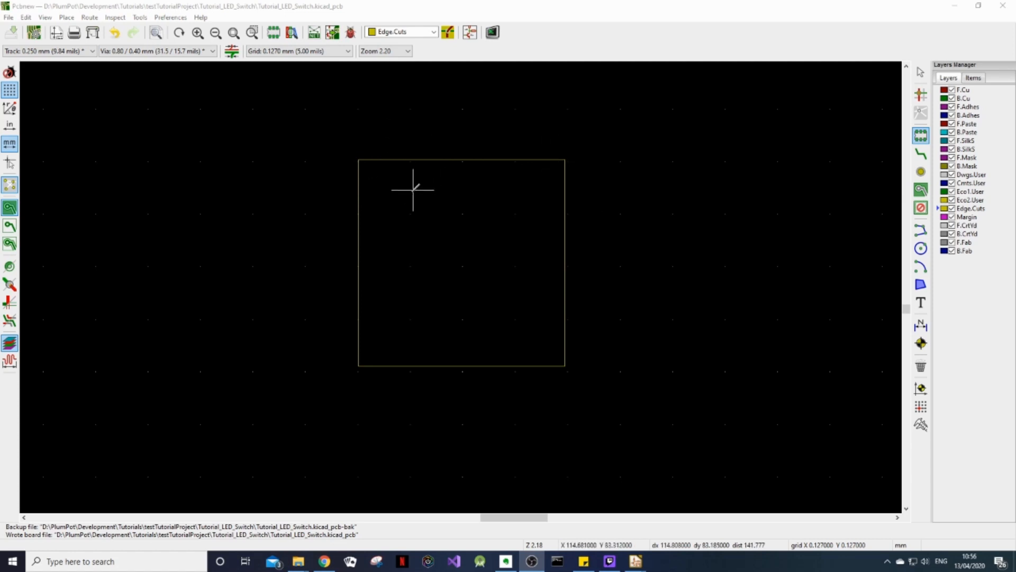
Start adding a footprint inside the board outline, then reposition the footprint chooser and widen its list.
{"action": "left_click", "coordinate": [922, 136]}
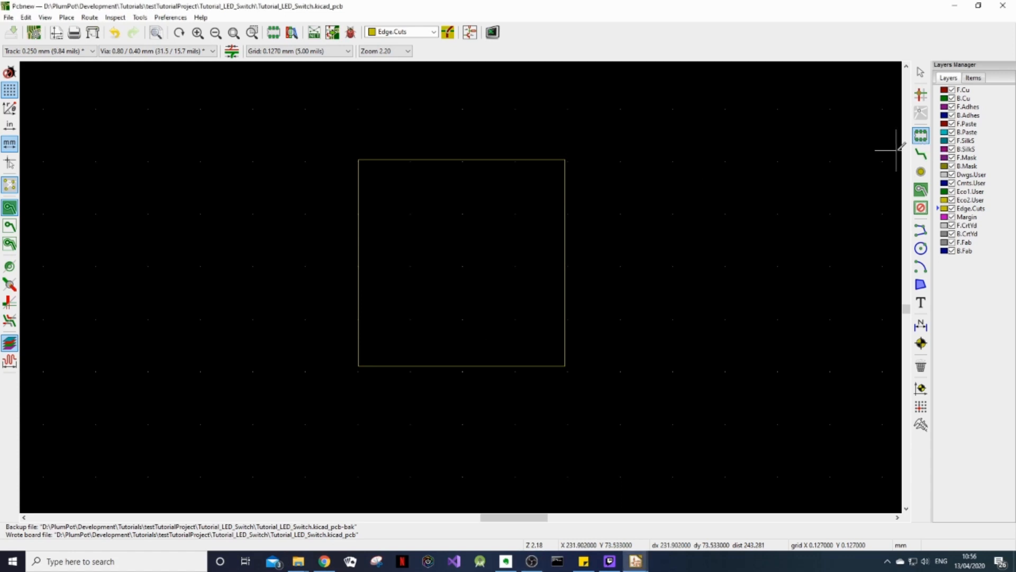
{"action": "left_click", "coordinate": [515, 209]}
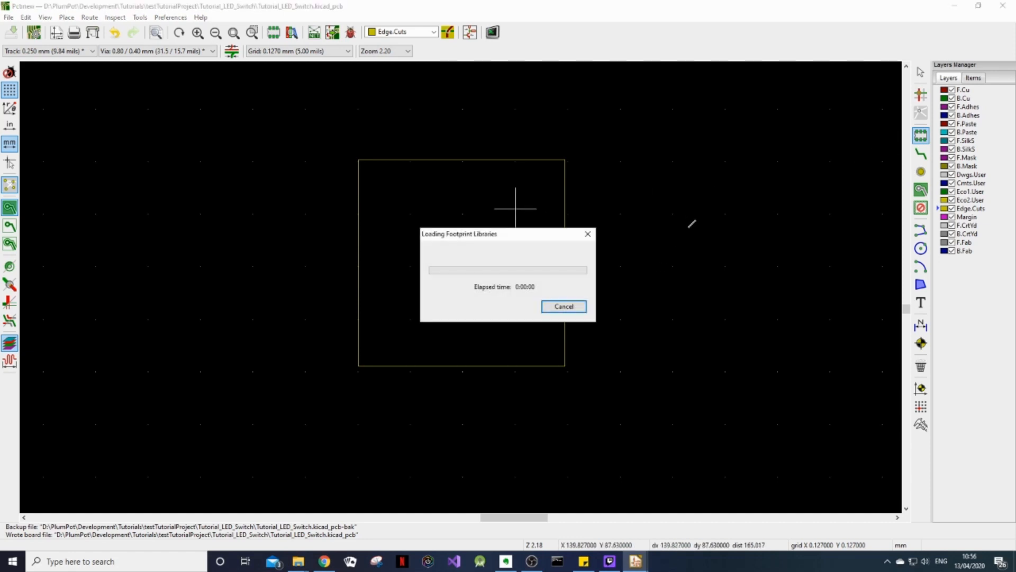
{"action": "left_click_drag", "start_coordinate": [191, 50], "coordinate": [456, 100]}
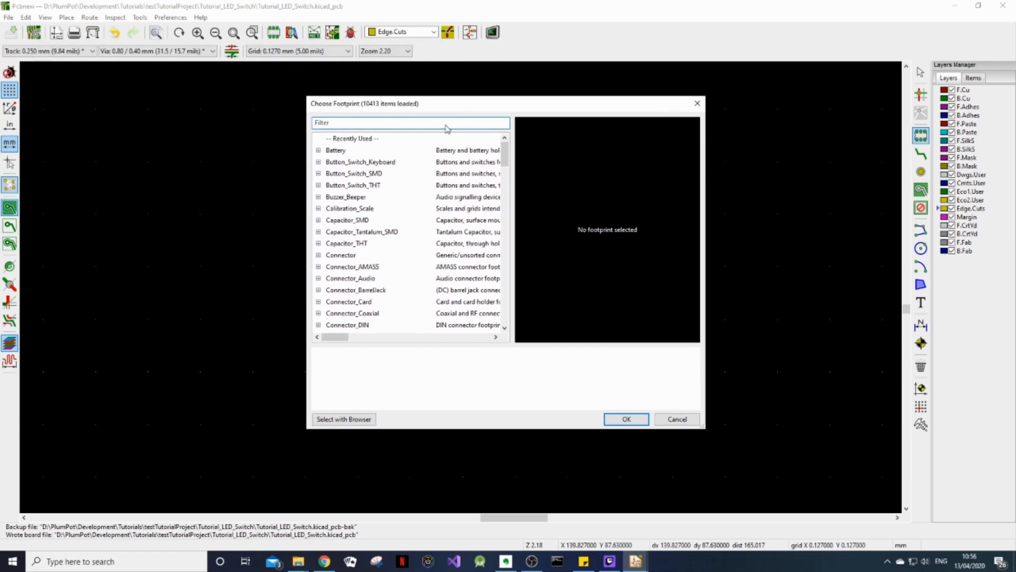
{"action": "left_click_drag", "start_coordinate": [516, 151], "coordinate": [606, 151]}
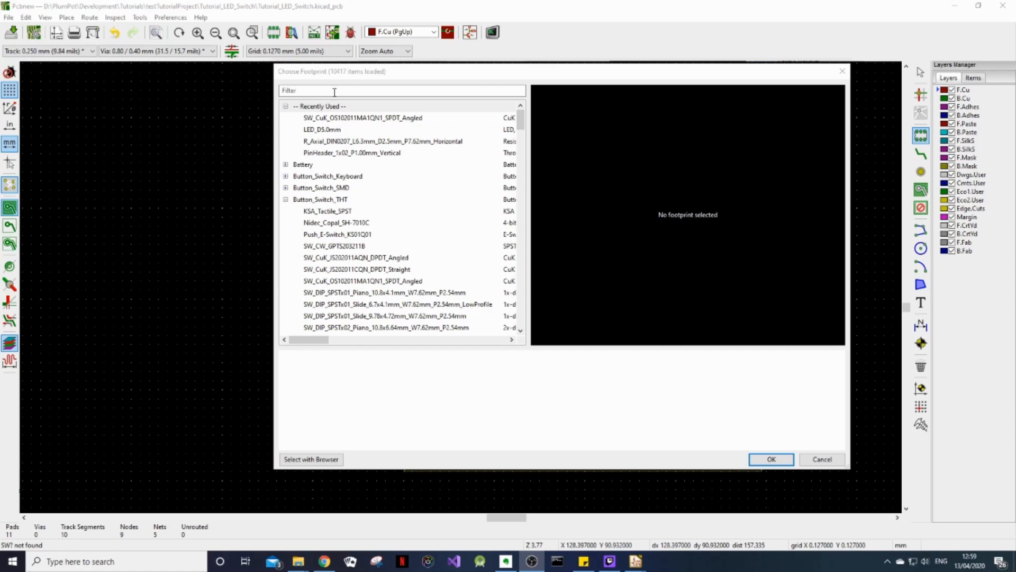
Filter the footprint list by "header" and preview some of the double-row footprints in the 1.00 mm pin header library.
{"action": "left_click", "coordinate": [334, 91]}
{"action": "type", "text": "header"}
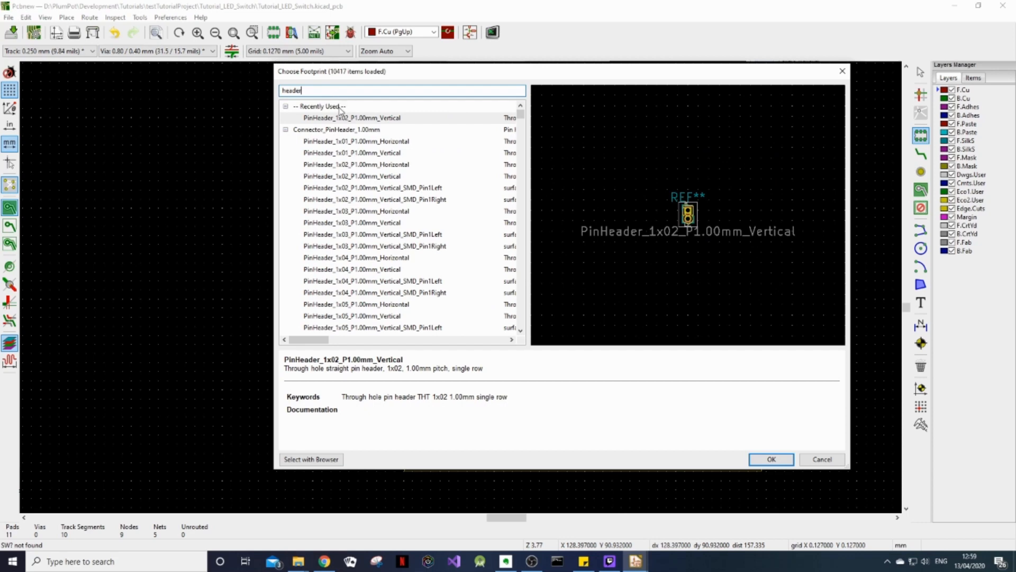
{"action": "scroll", "coordinate": [370, 159], "scroll_direction": "down", "scroll_amount": 15}
{"action": "scroll", "coordinate": [393, 208], "scroll_direction": "down", "scroll_amount": 20}
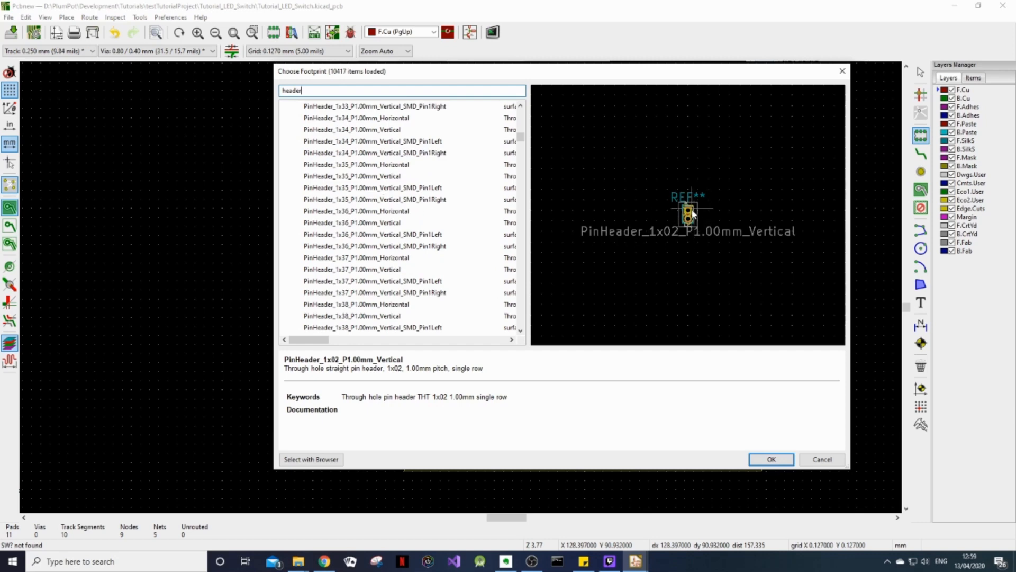
{"action": "scroll", "coordinate": [364, 227], "scroll_direction": "down", "scroll_amount": 10}
{"action": "left_click", "coordinate": [363, 225]}
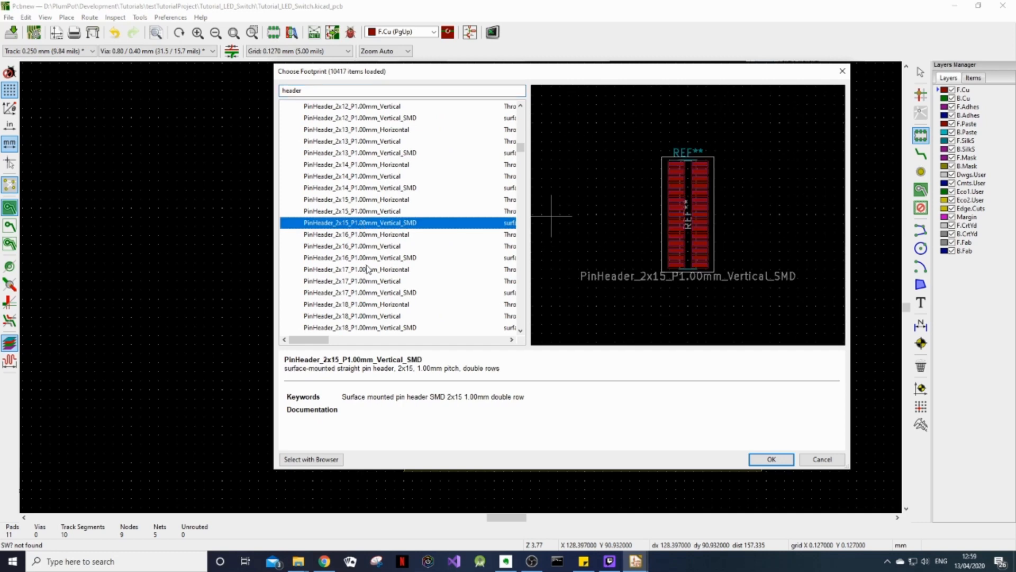
{"action": "left_click", "coordinate": [368, 268]}
{"action": "scroll", "coordinate": [370, 237], "scroll_direction": "down", "scroll_amount": 20}
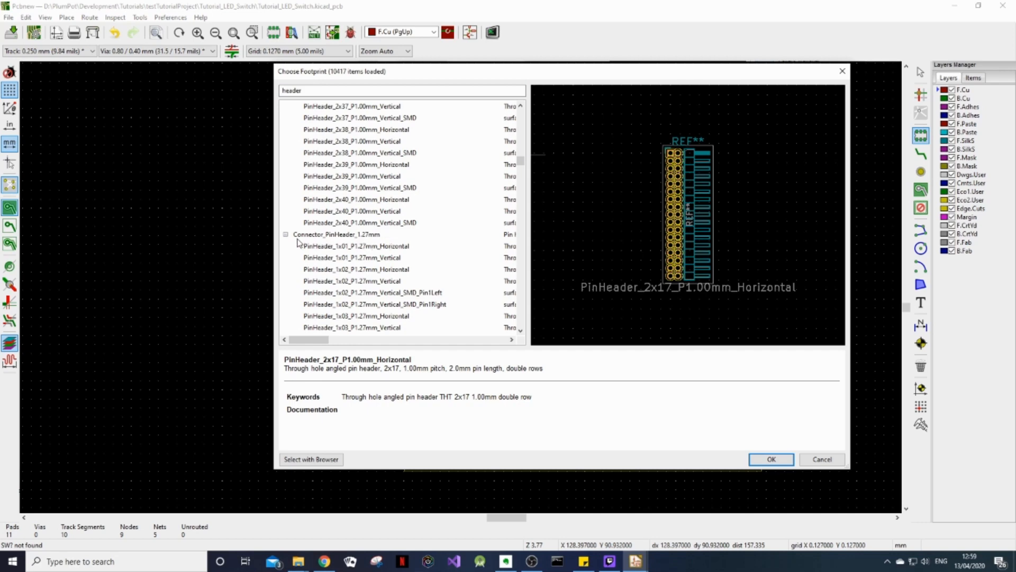
Collapse the Connector_PinHeader_1.27mm and Connector_PinHeader_2.00mm libraries and go through the Connector_PinHeader_2.54mm footprints.
{"action": "left_click", "coordinate": [286, 235]}
{"action": "left_click", "coordinate": [285, 246]}
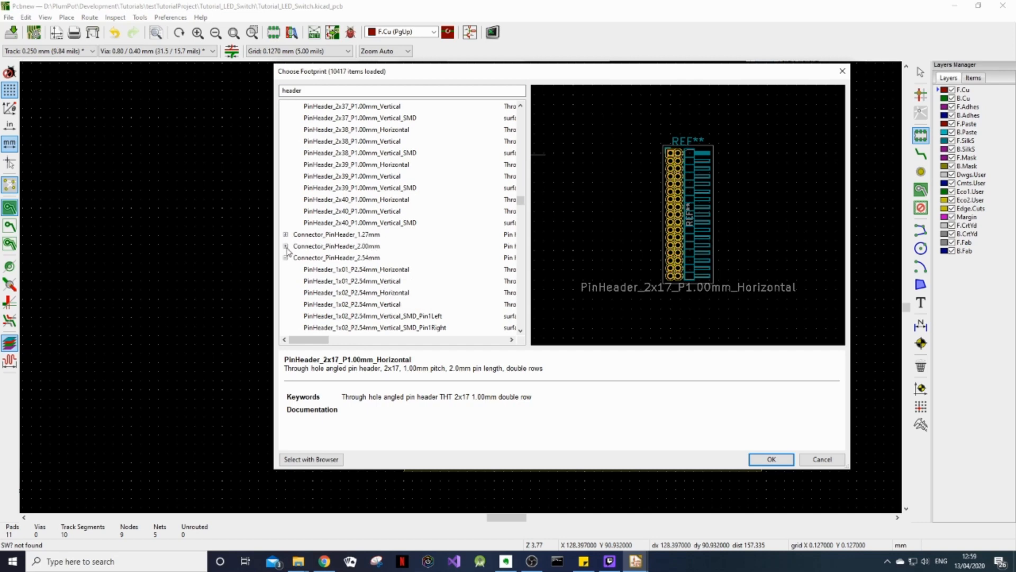
{"action": "left_click", "coordinate": [369, 258]}
{"action": "scroll", "coordinate": [397, 238], "scroll_direction": "down", "scroll_amount": 2}
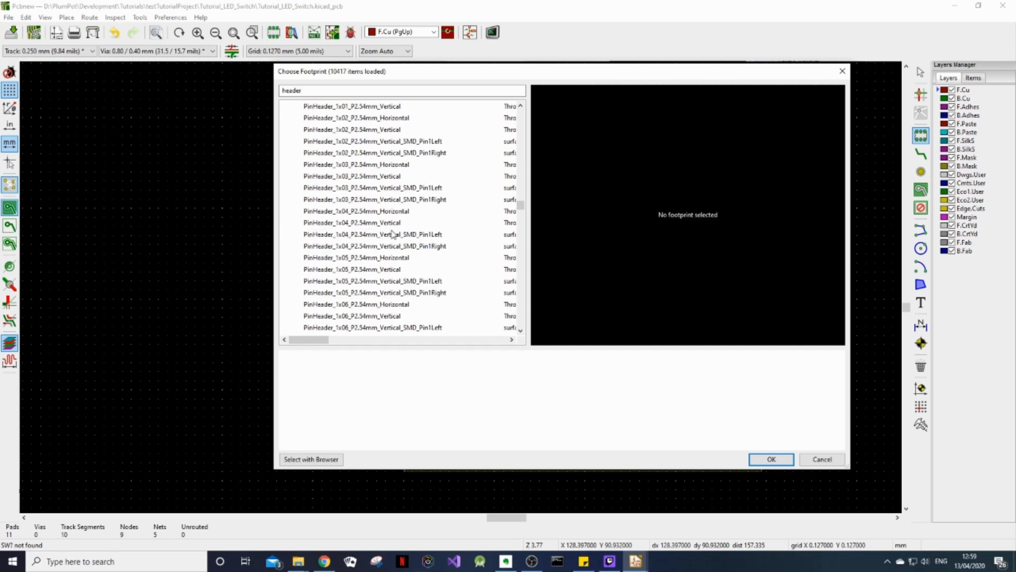
Compare the two-pin 2.54 mm header variants, choose PinHeader_1x02_P2.54mm_Vertical and place it on the board.
{"action": "left_click", "coordinate": [403, 202]}
{"action": "left_click", "coordinate": [405, 212]}
{"action": "left_click", "coordinate": [406, 224]}
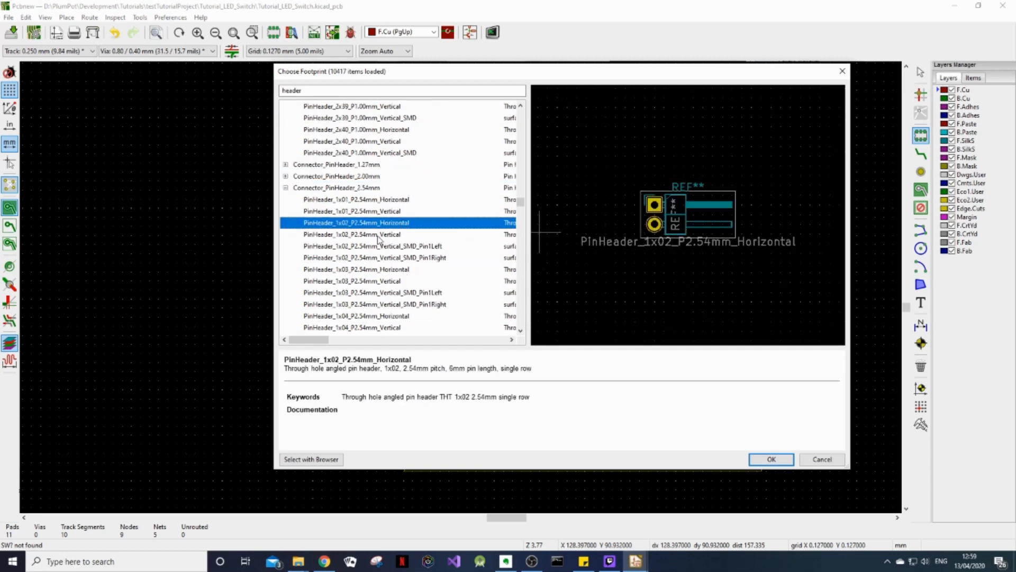
{"action": "key", "text": "Down"}
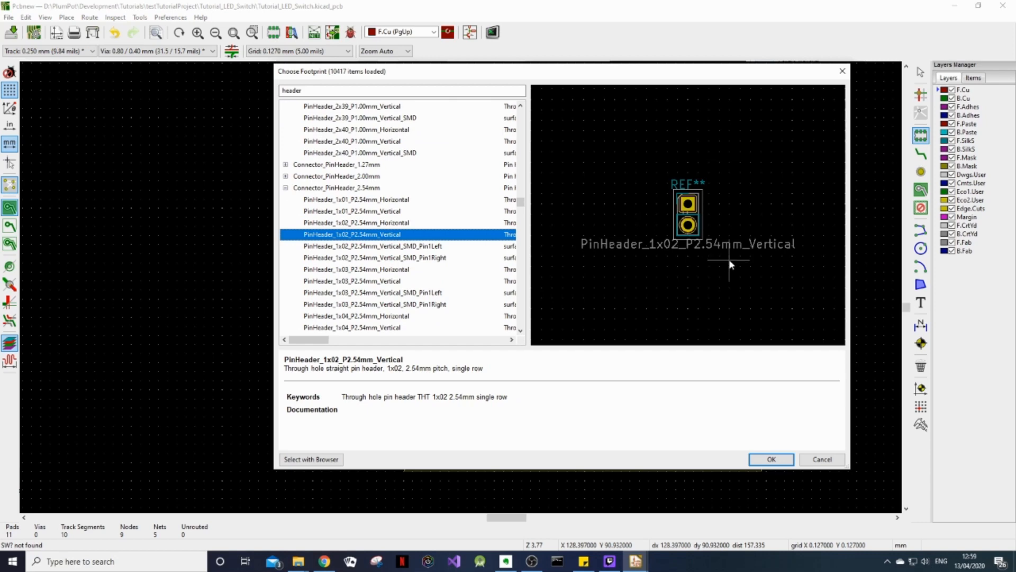
{"action": "left_click", "coordinate": [400, 225]}
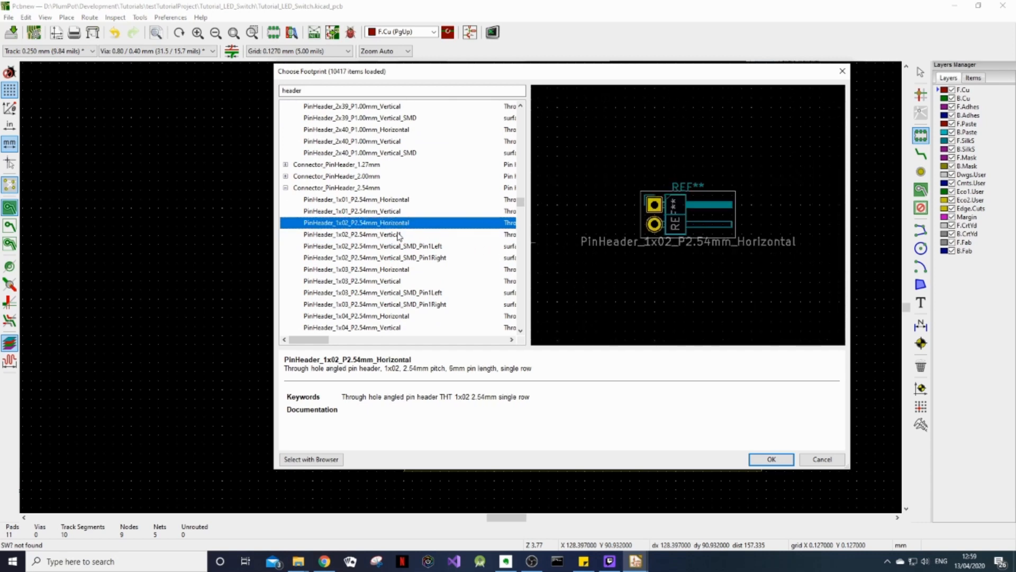
{"action": "left_click", "coordinate": [399, 235]}
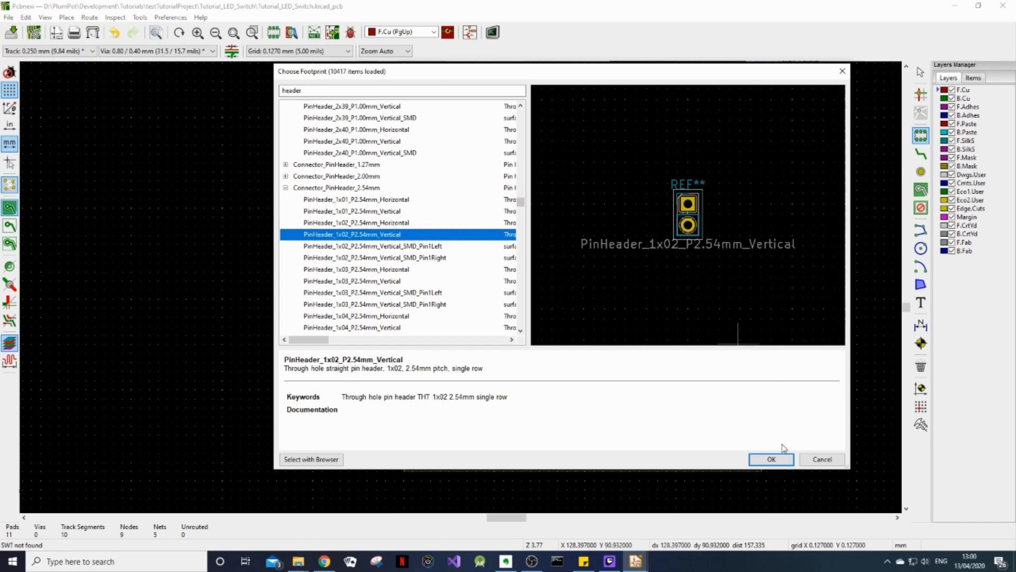
{"action": "left_click", "coordinate": [772, 459]}
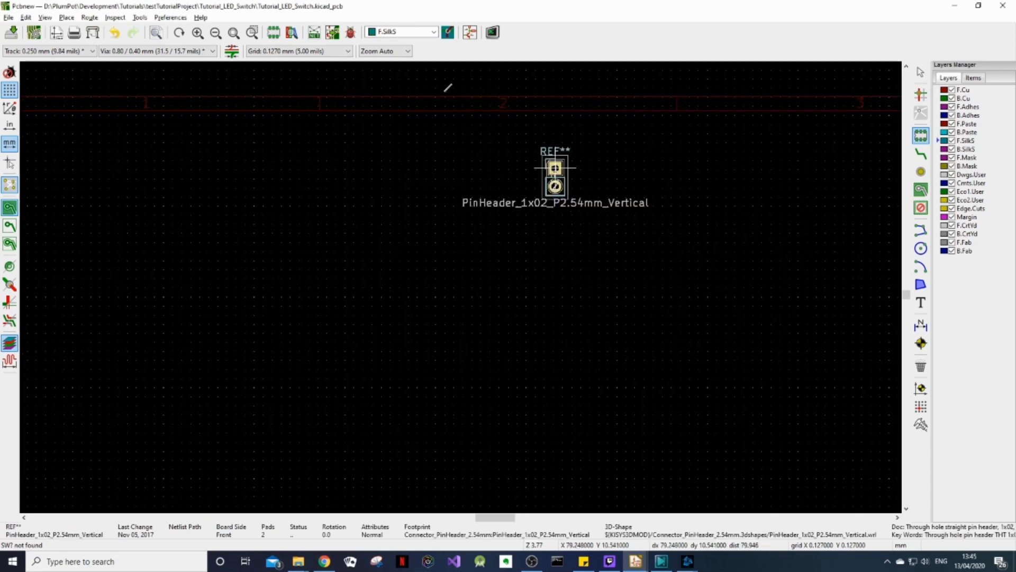
{"action": "left_click", "coordinate": [525, 332]}
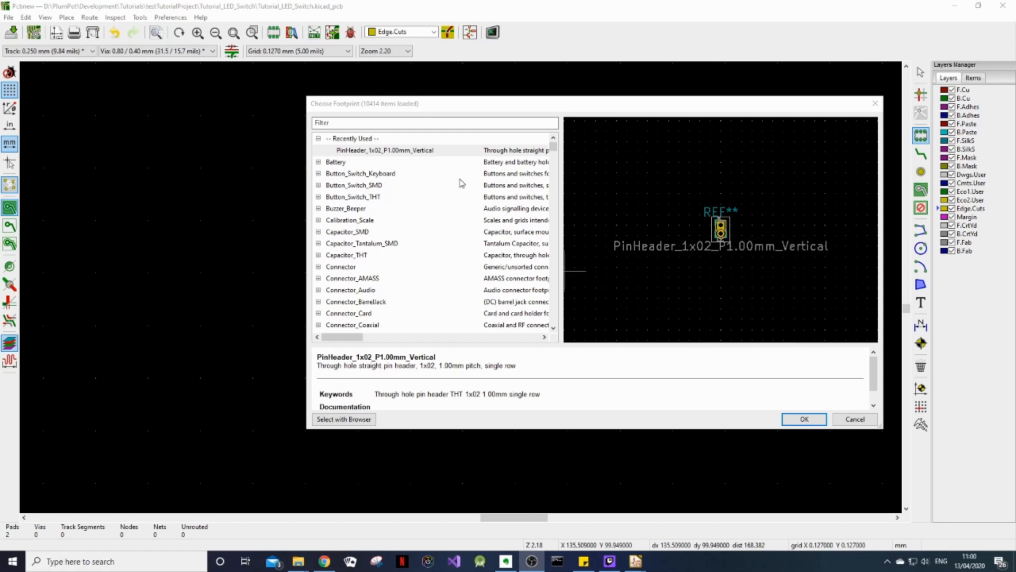
Filter the footprint list by "resistor" and examine the pads of R_0201_0603Metric in the preview.
{"action": "left_click", "coordinate": [378, 123]}
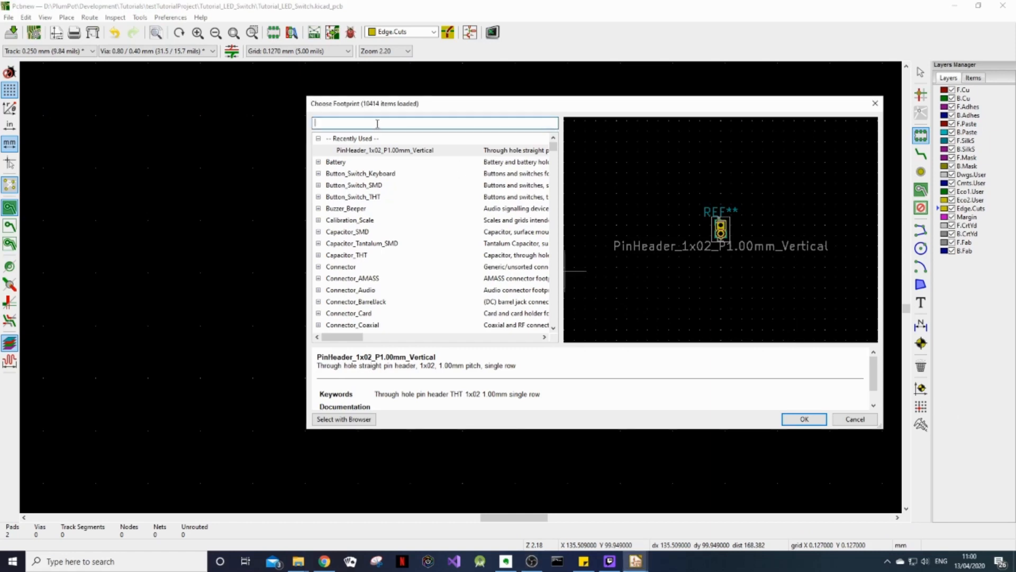
{"action": "type", "text": "resist"}
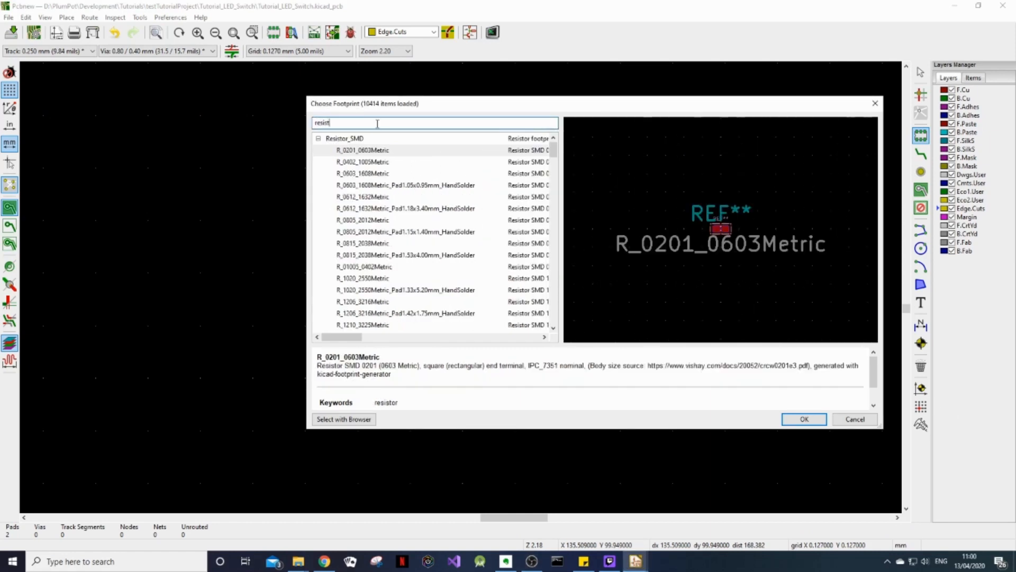
{"action": "type", "text": "or"}
{"action": "scroll", "coordinate": [702, 227], "scroll_direction": "up", "scroll_amount": 2}
{"action": "scroll", "coordinate": [770, 244], "scroll_direction": "up", "scroll_amount": 3}
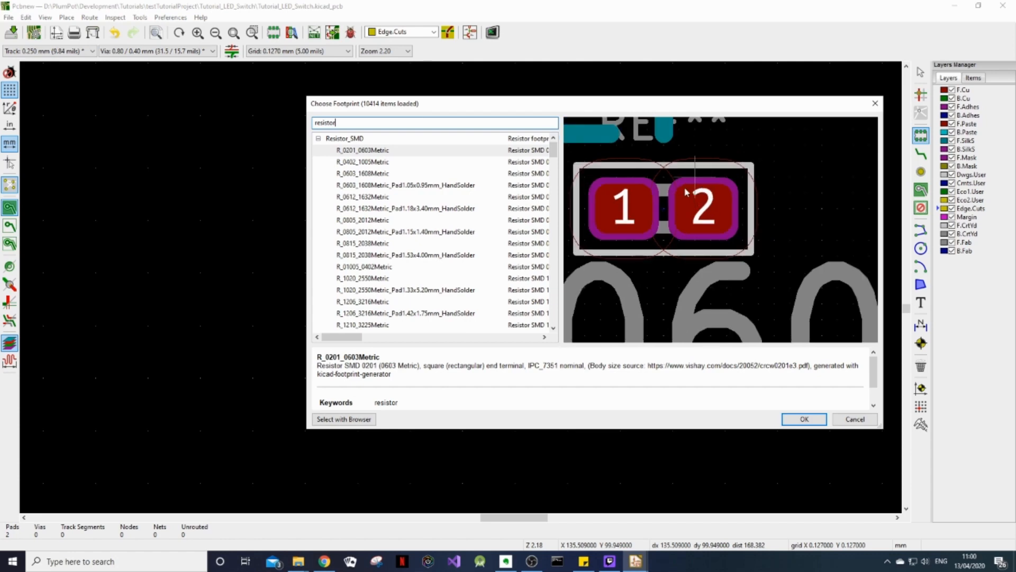
{"action": "scroll", "coordinate": [645, 197], "scroll_direction": "down", "scroll_amount": 4}
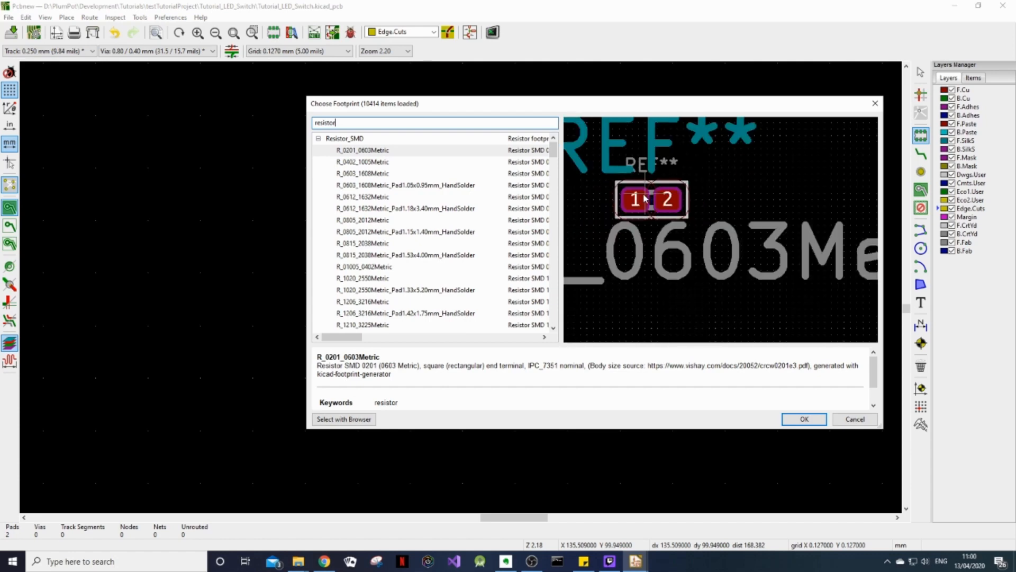
{"action": "scroll", "coordinate": [643, 216], "scroll_direction": "down", "scroll_amount": 2}
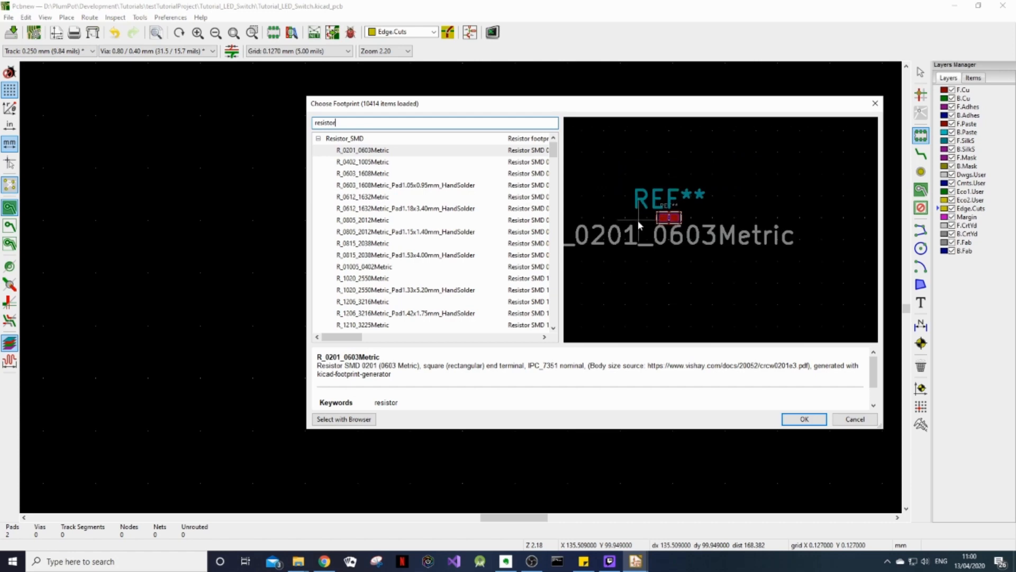
Collapse the Resistor_SMD library and preview the SIP resistor arrays in Resistor_THT on the way to the axial resistors.
{"action": "left_click", "coordinate": [319, 139]}
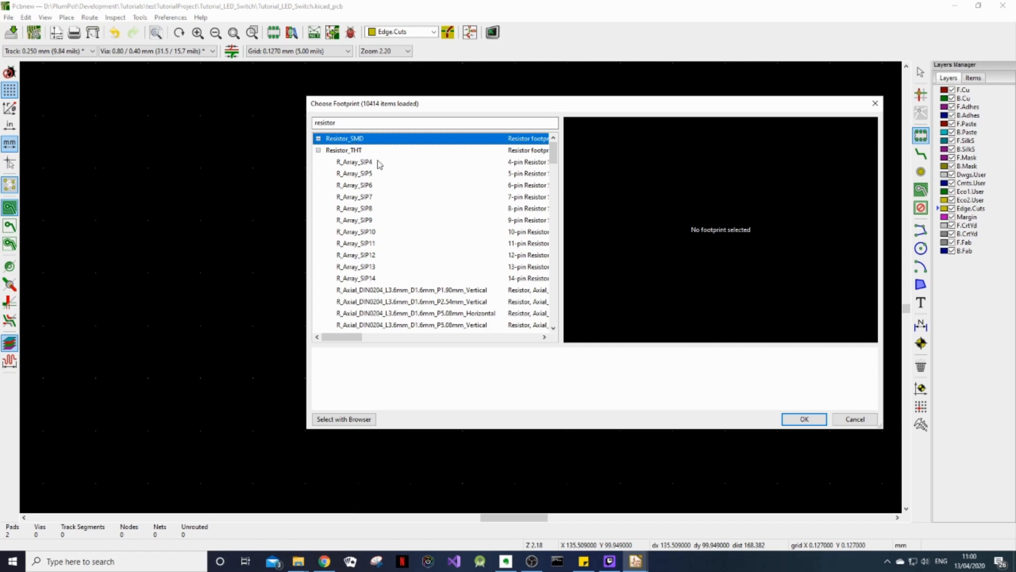
{"action": "left_click", "coordinate": [383, 185]}
{"action": "left_click", "coordinate": [382, 232]}
{"action": "scroll", "coordinate": [382, 236], "scroll_direction": "down", "scroll_amount": 3}
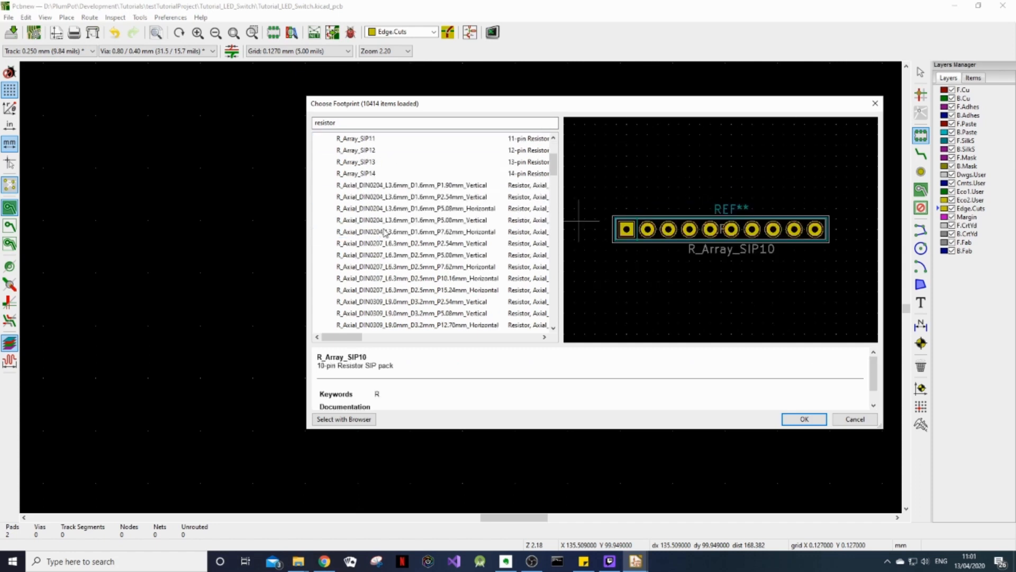
{"action": "left_click", "coordinate": [388, 165]}
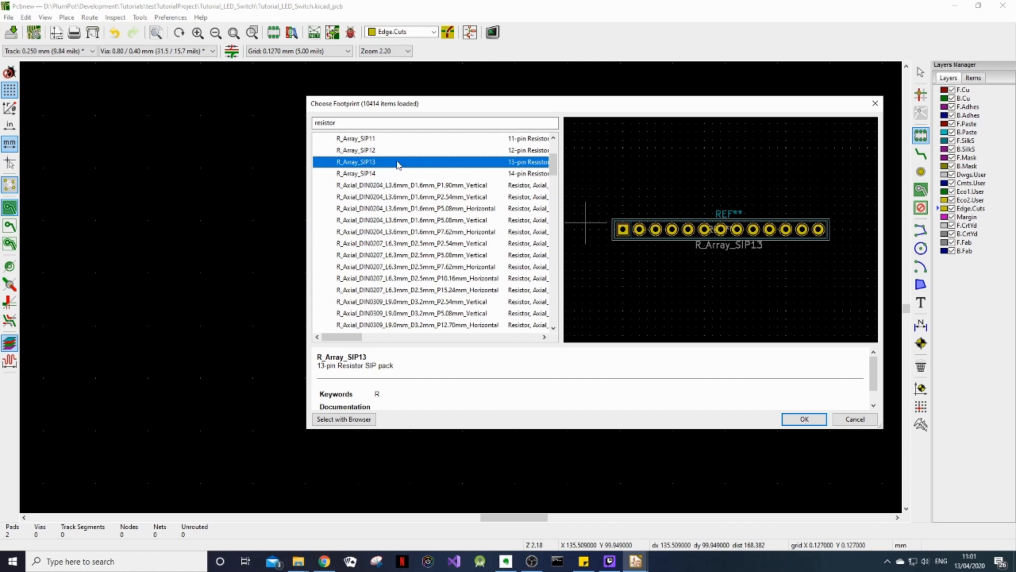
{"action": "scroll", "coordinate": [468, 199], "scroll_direction": "down", "scroll_amount": 1}
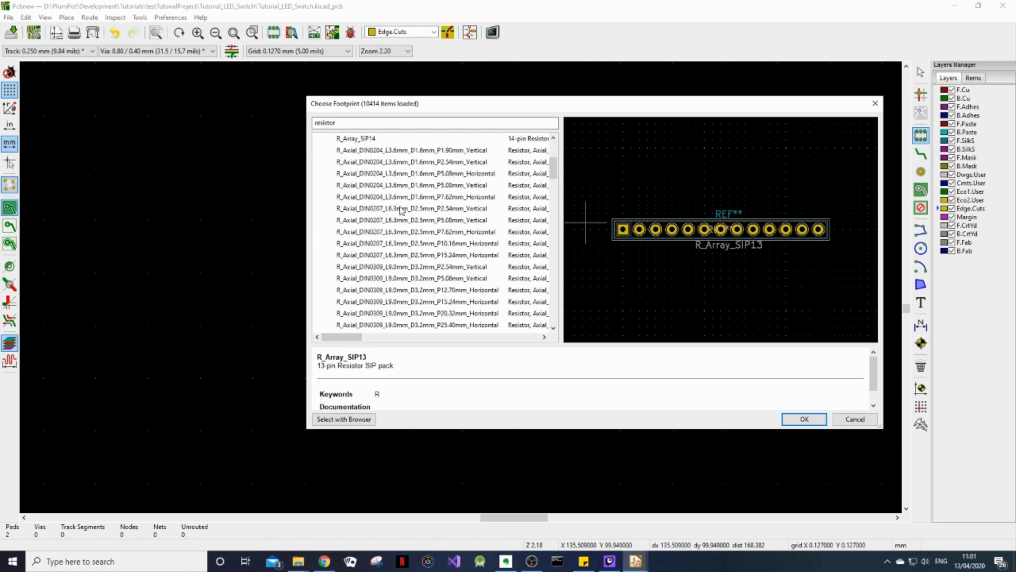
Choose the R_Axial_DIN0207_L6.3mm_D2.5mm_P7.62mm_Horizontal footprint and place it inside the board outline, below the pin header.
{"action": "left_click", "coordinate": [396, 244]}
{"action": "left_click", "coordinate": [396, 233]}
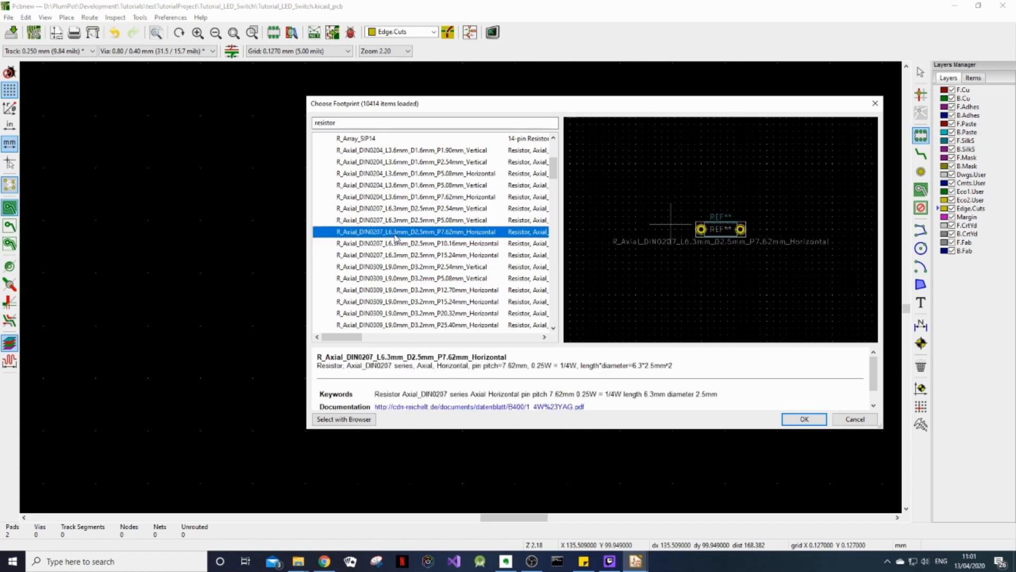
{"action": "left_click", "coordinate": [481, 221]}
{"action": "left_click", "coordinate": [481, 233]}
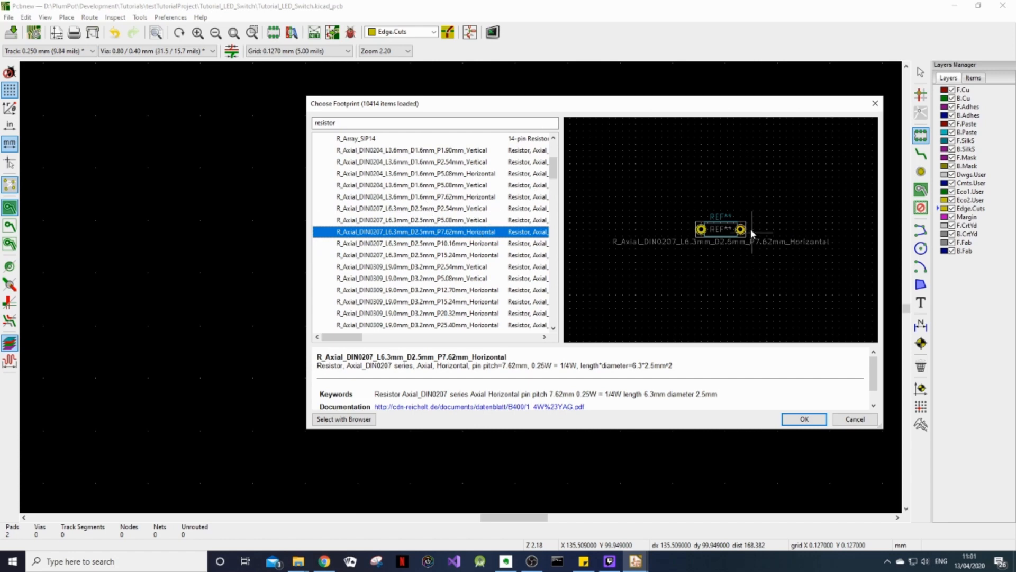
{"action": "left_click", "coordinate": [805, 419]}
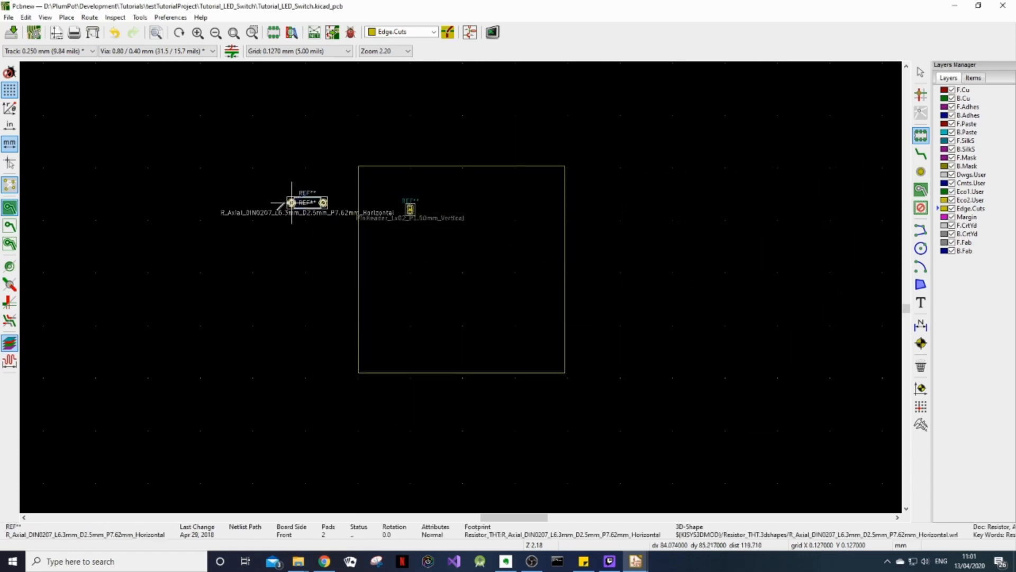
{"action": "left_click", "coordinate": [389, 258]}
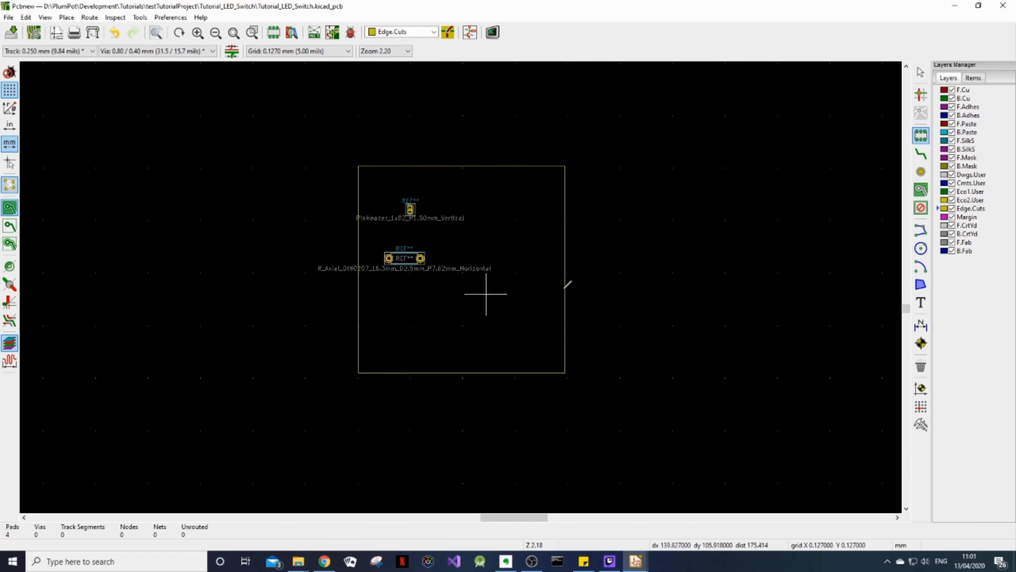
Add another footprint: filter by "led", choose LED_D5.0mm from the LED_THT library and place it in the board's right half.
{"action": "left_click", "coordinate": [517, 234]}
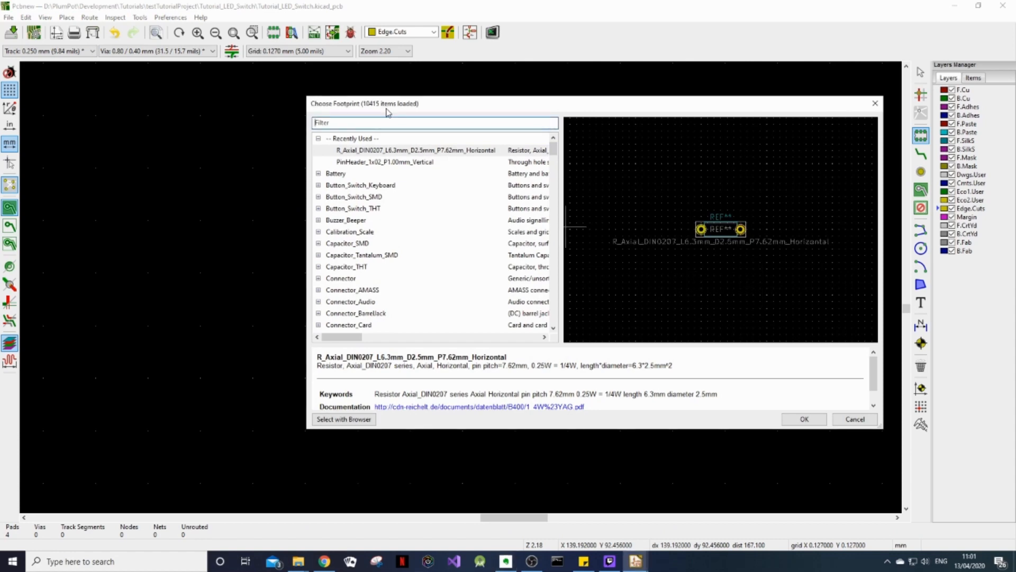
{"action": "type", "text": "led"}
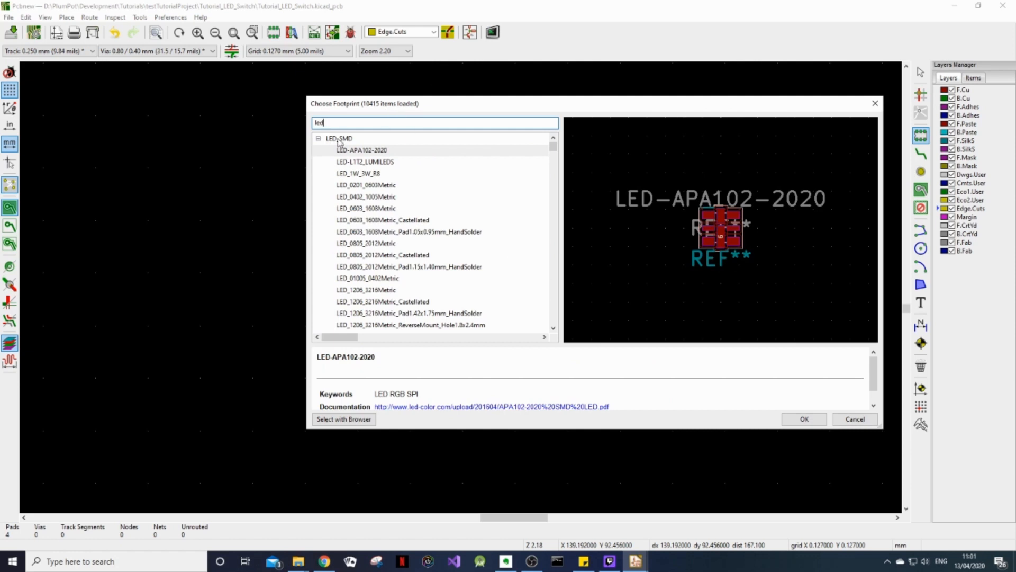
{"action": "left_click", "coordinate": [319, 139]}
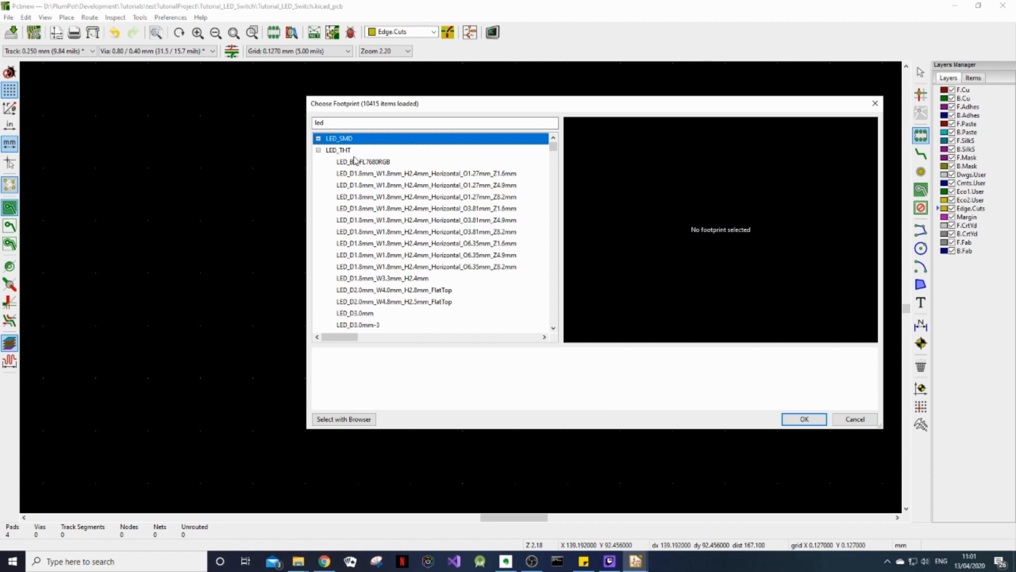
{"action": "scroll", "coordinate": [395, 191], "scroll_direction": "down", "scroll_amount": 3}
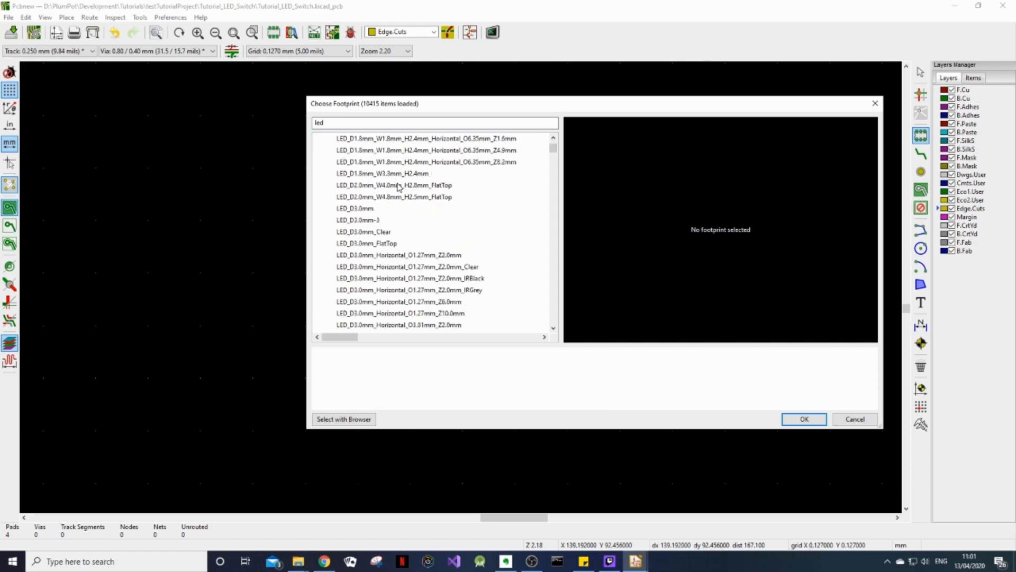
{"action": "scroll", "coordinate": [399, 186], "scroll_direction": "down", "scroll_amount": 7}
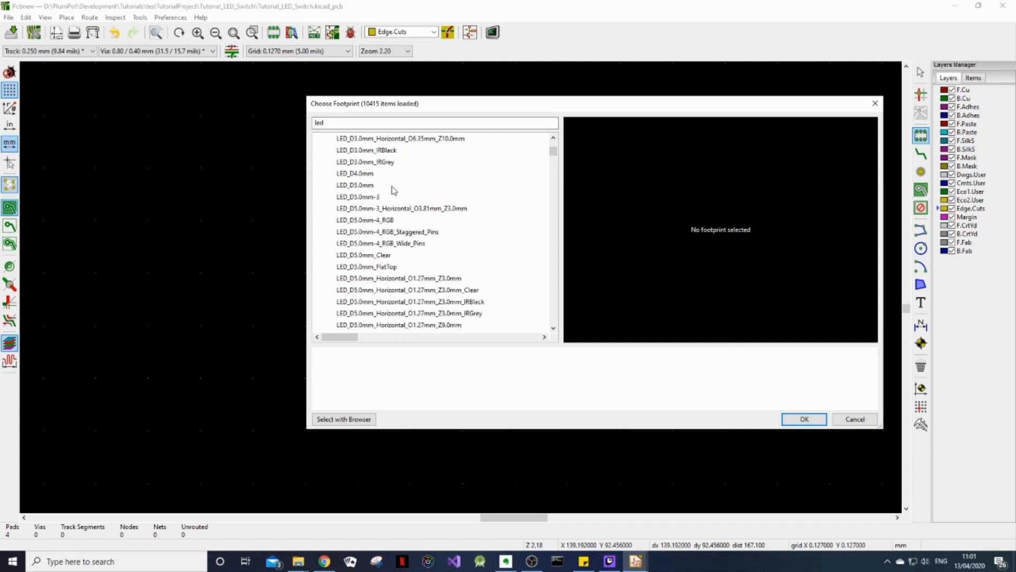
{"action": "left_click", "coordinate": [365, 185]}
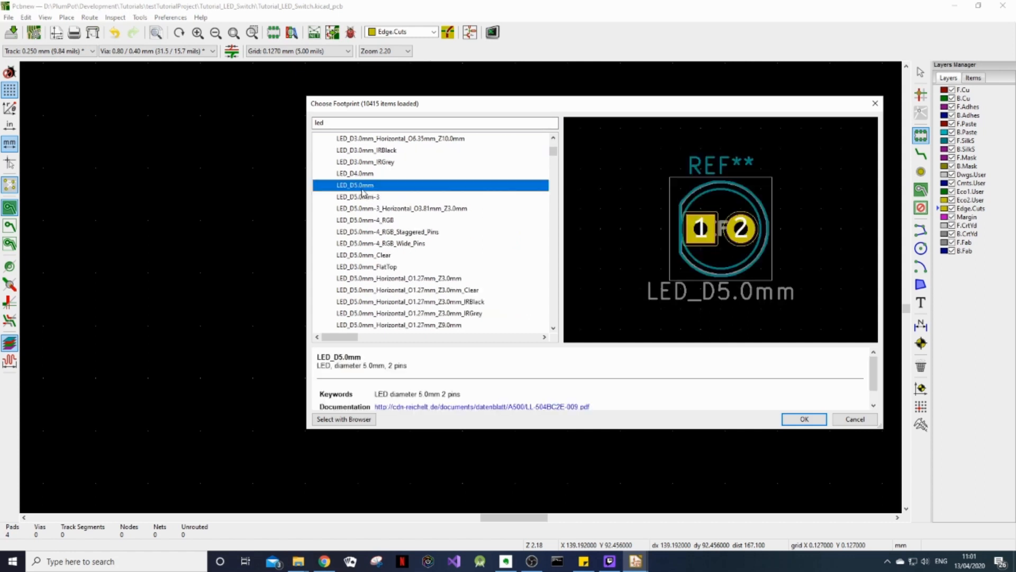
{"action": "left_click", "coordinate": [804, 419]}
{"action": "left_click", "coordinate": [506, 243]}
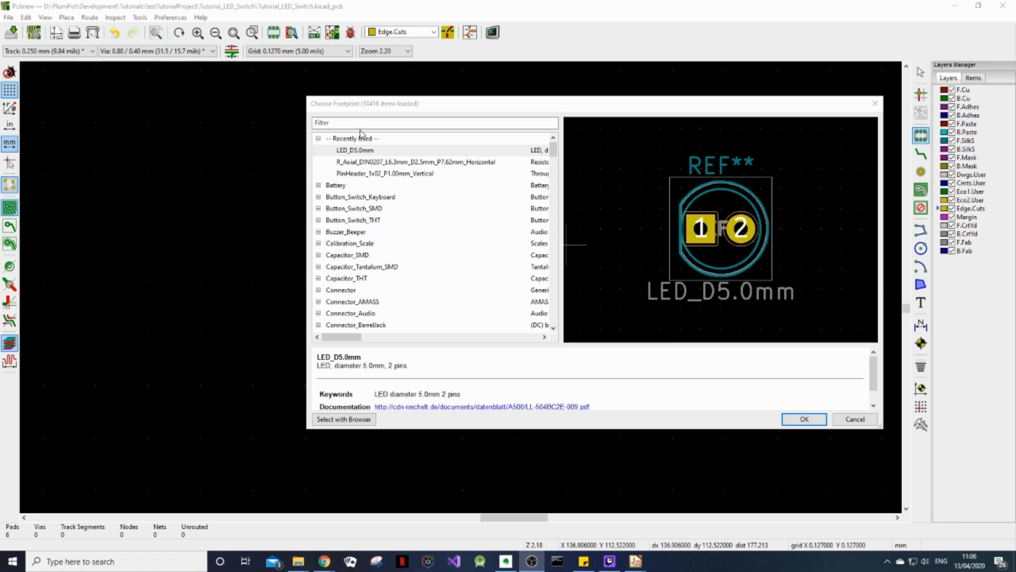
Filter the footprint list by "switch" and find the SW_PUSH footprints in the Button_Switch_THT library.
{"action": "left_click", "coordinate": [362, 122]}
{"action": "type", "text": "switch"}
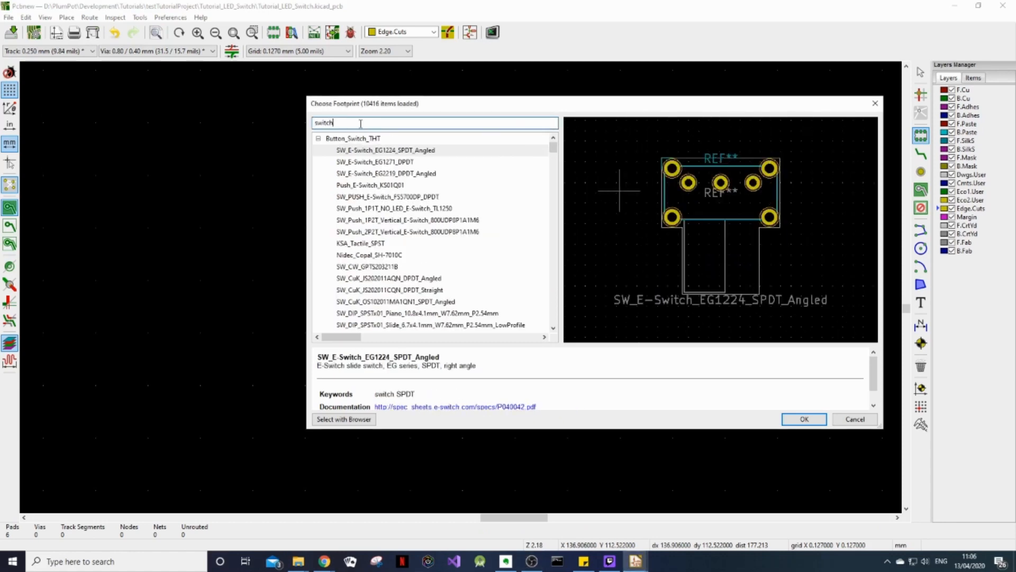
{"action": "scroll", "coordinate": [454, 244], "scroll_direction": "down", "scroll_amount": 8}
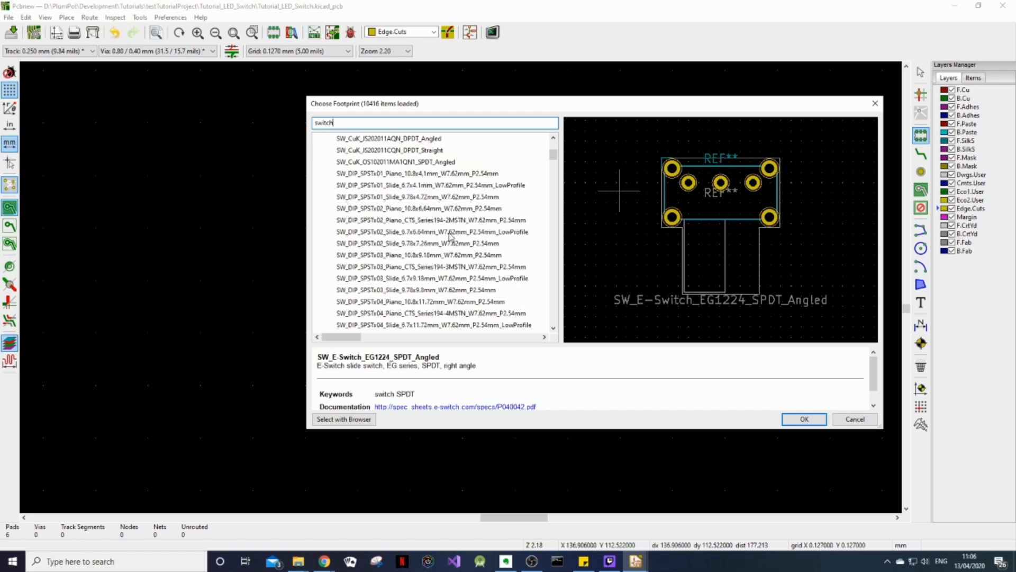
{"action": "scroll", "coordinate": [468, 231], "scroll_direction": "down", "scroll_amount": 6}
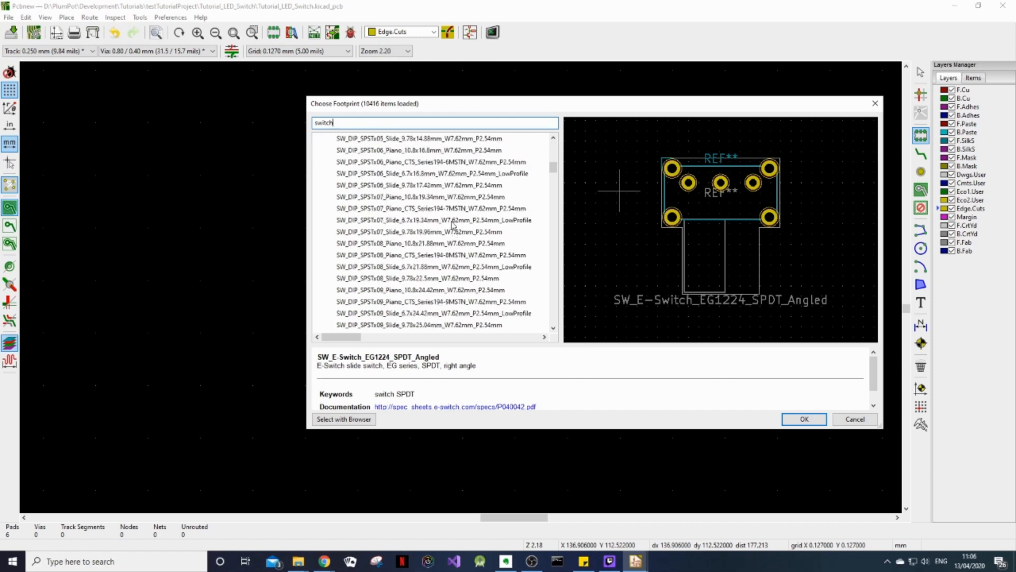
{"action": "scroll", "coordinate": [452, 221], "scroll_direction": "down", "scroll_amount": 6}
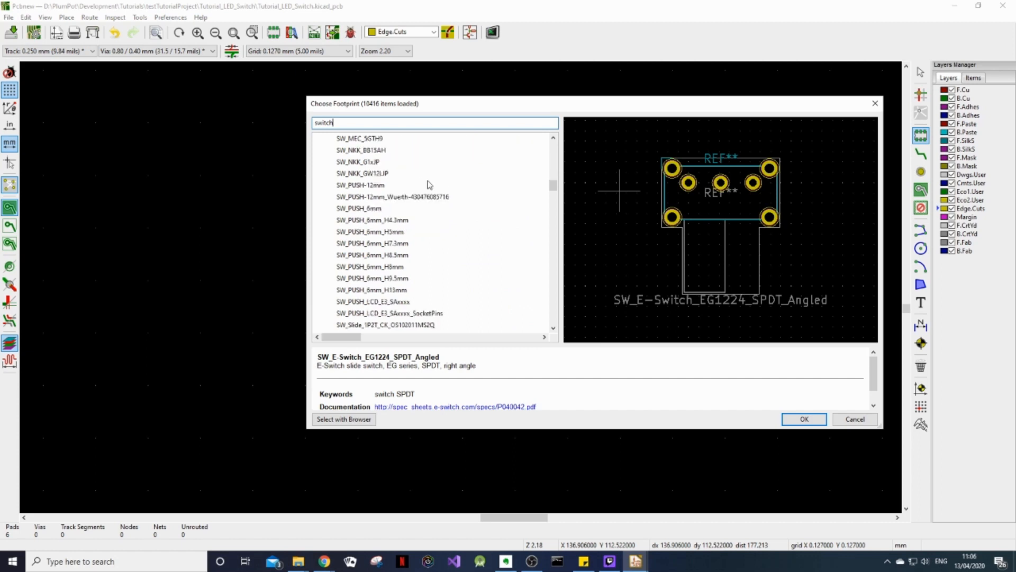
Preview the SW_PUSH_6mm footprints of different heights and the SW_Slide_1P2T_CK_OS102011MS2Q slide switch.
{"action": "left_click", "coordinate": [439, 175]}
{"action": "left_click", "coordinate": [418, 221]}
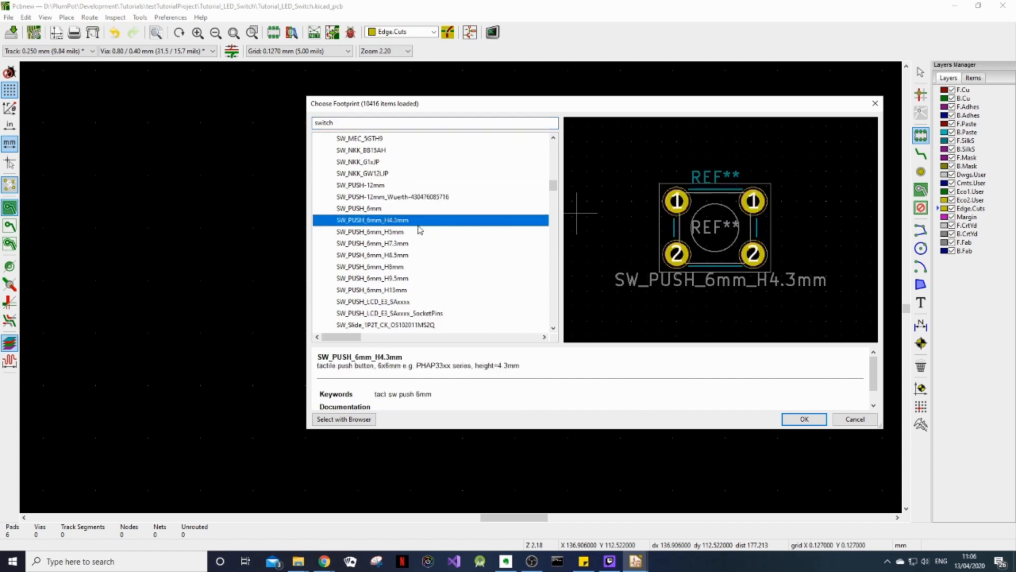
{"action": "left_click", "coordinate": [405, 277]}
{"action": "scroll", "coordinate": [414, 241], "scroll_direction": "down", "scroll_amount": 4}
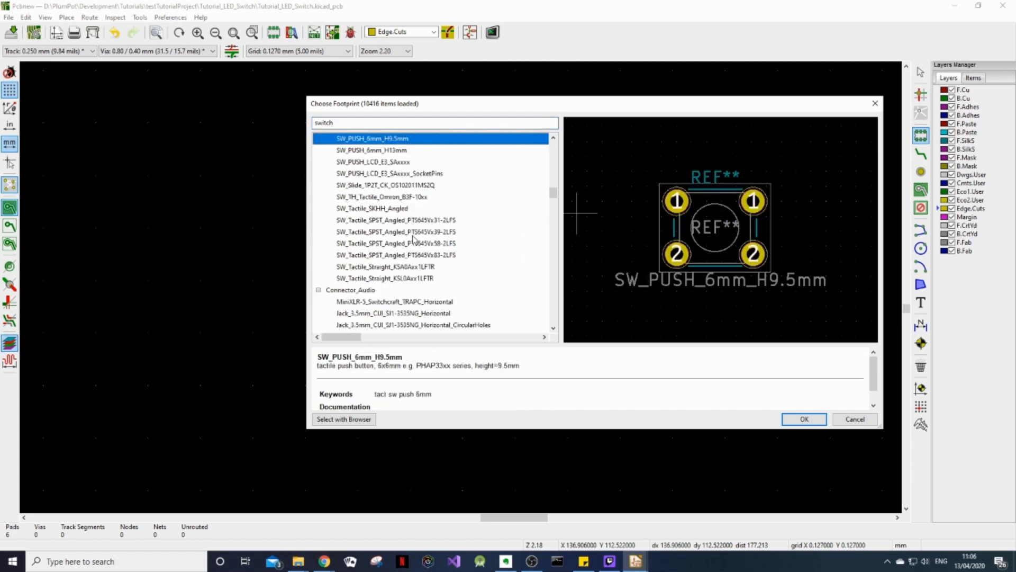
{"action": "left_click", "coordinate": [426, 151]}
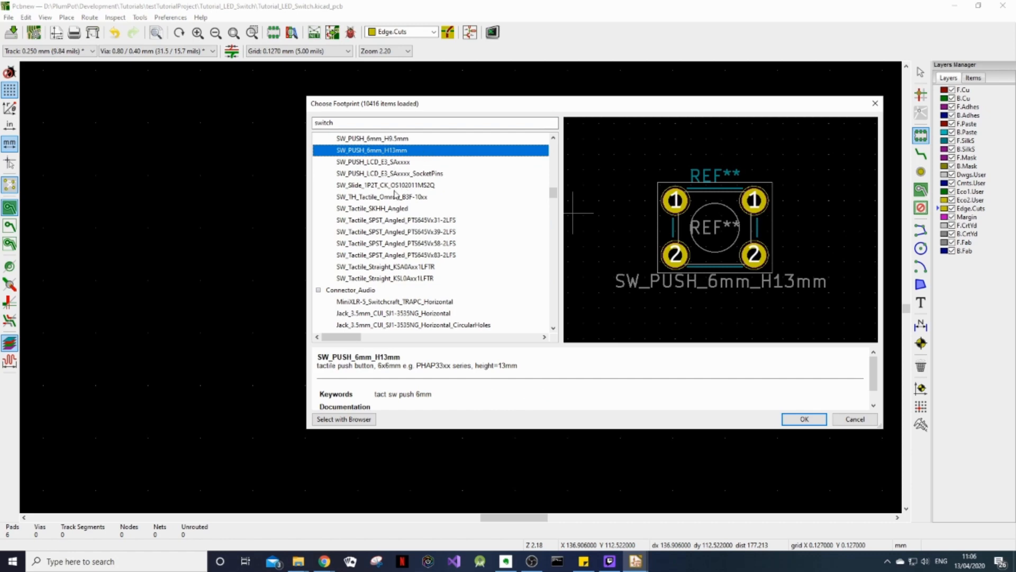
{"action": "scroll", "coordinate": [392, 225], "scroll_direction": "up", "scroll_amount": 2}
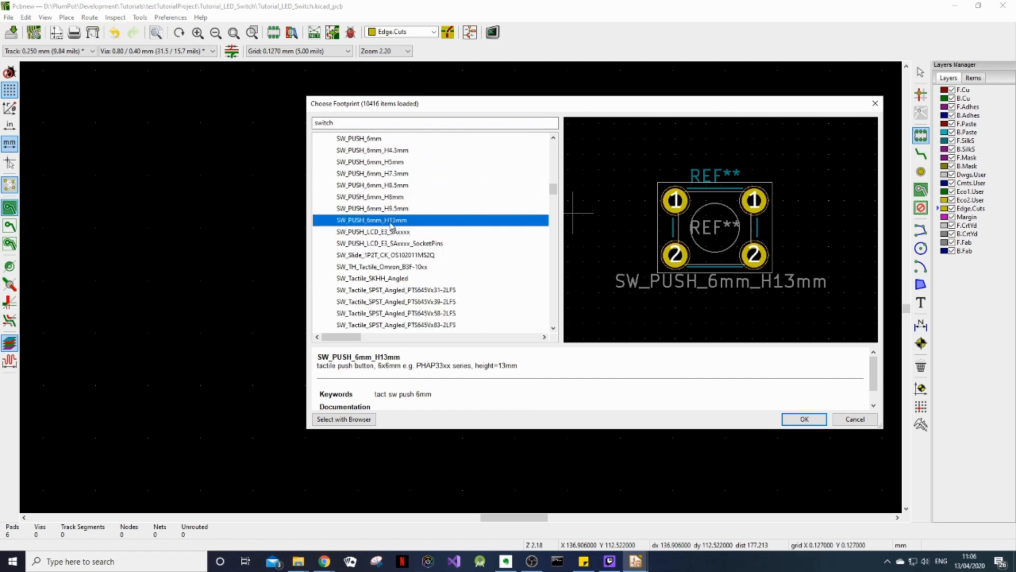
{"action": "left_click", "coordinate": [393, 255]}
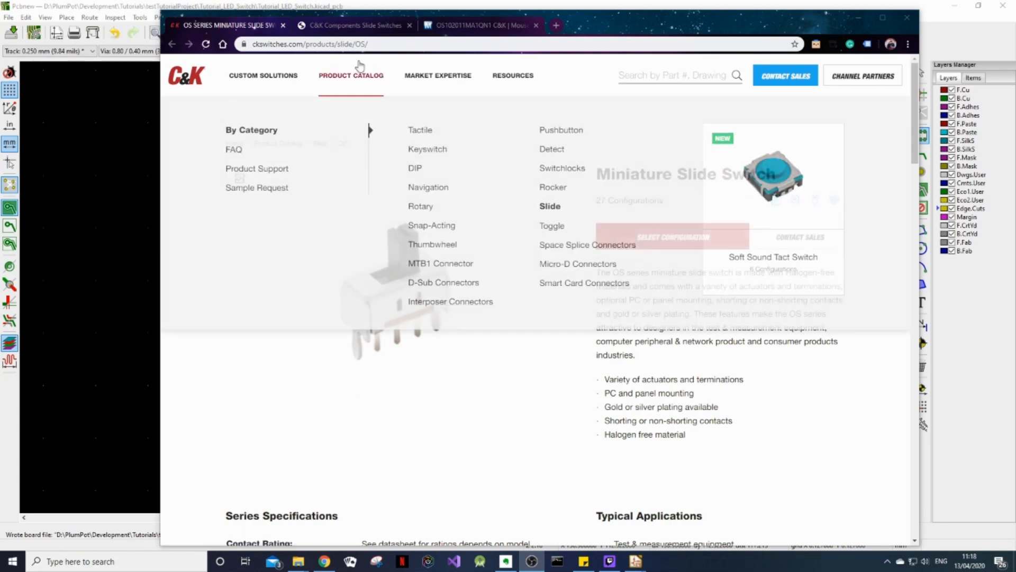
Examine the OS102011MA1QN1 drawing in the downloaded C&K slide switch datasheet, and open the part's datasheet from its Mouser page.
{"action": "left_click", "coordinate": [353, 26]}
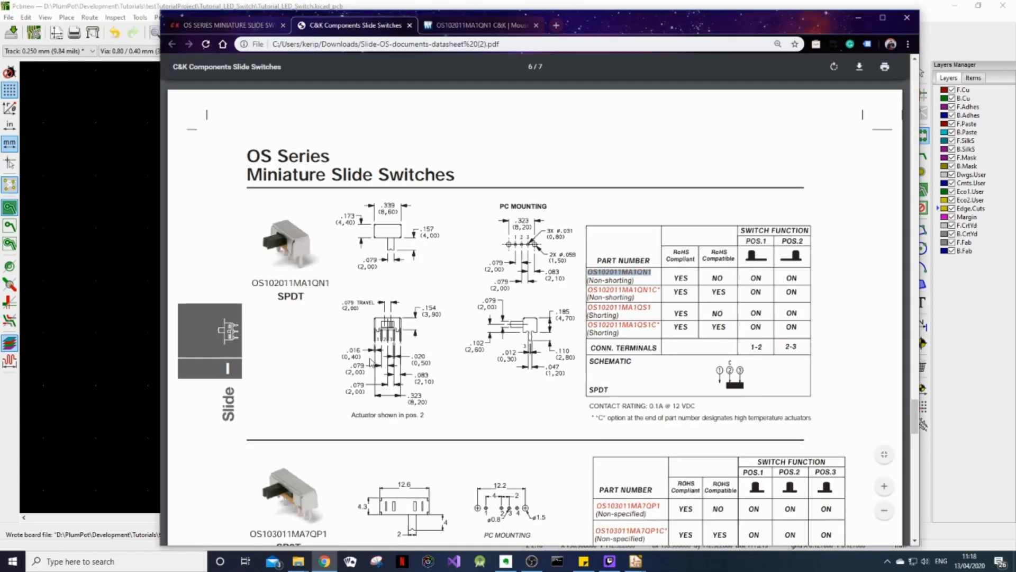
{"action": "scroll", "coordinate": [371, 365], "scroll_direction": "up", "scroll_amount": 5, "text": "ctrl"}
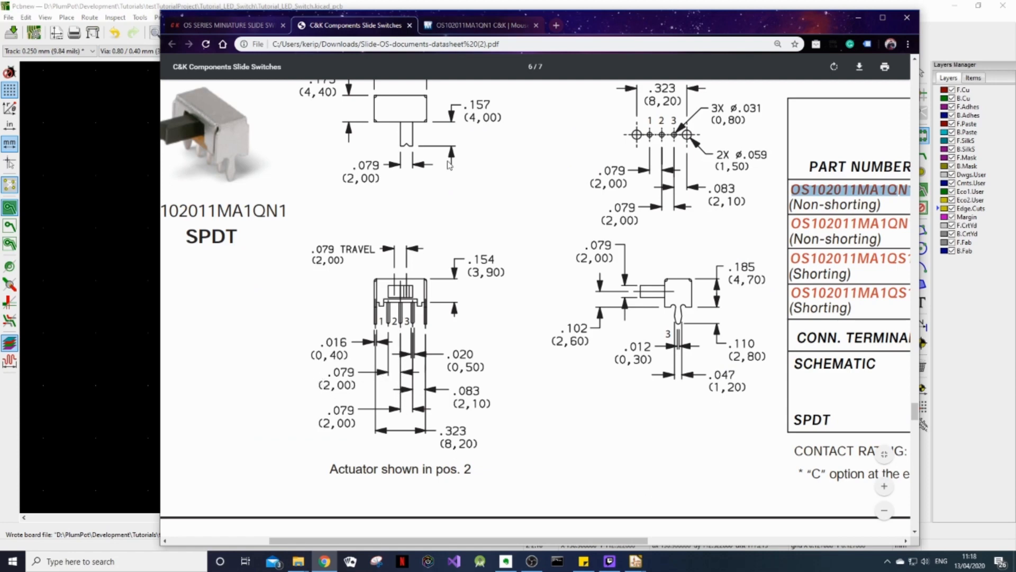
{"action": "left_click", "coordinate": [483, 26]}
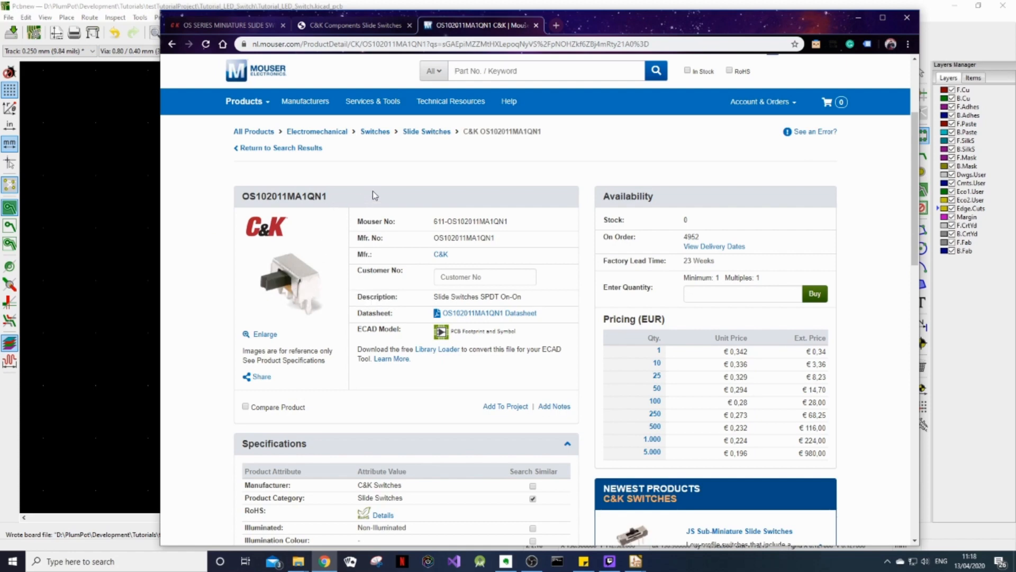
{"action": "left_click", "coordinate": [507, 314]}
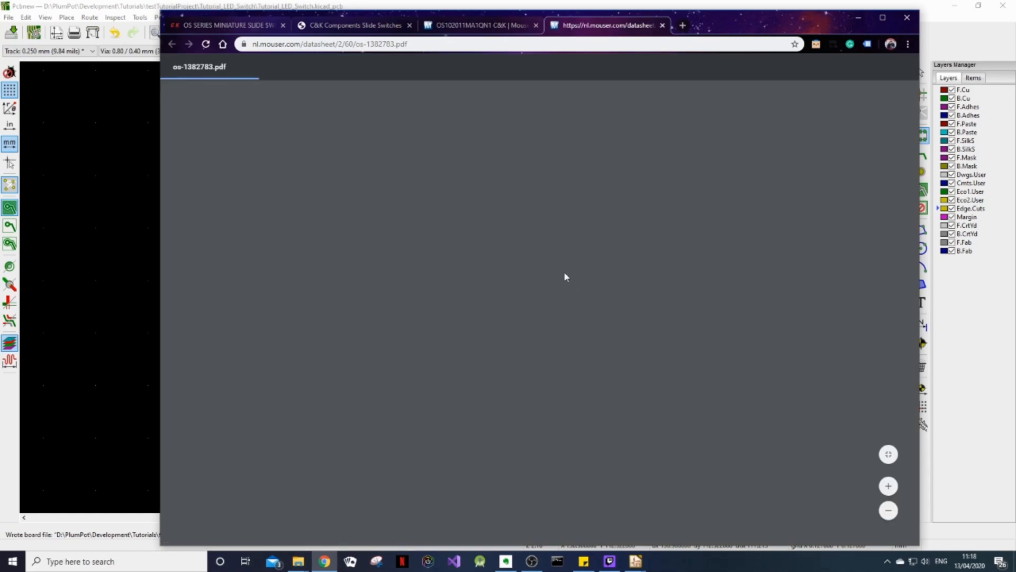
Find the OS102011MA1QN1 SPDT switch in the Mouser datasheet and examine its dimensions and PC mounting drawing.
{"action": "scroll", "coordinate": [710, 288], "scroll_direction": "down", "scroll_amount": 10}
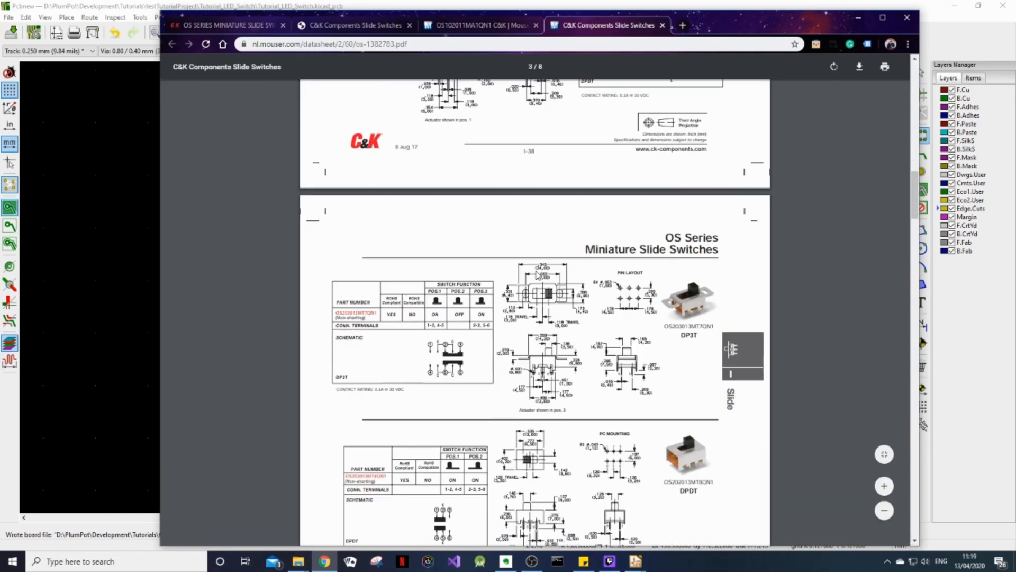
{"action": "scroll", "coordinate": [536, 275], "scroll_direction": "down", "scroll_amount": 12}
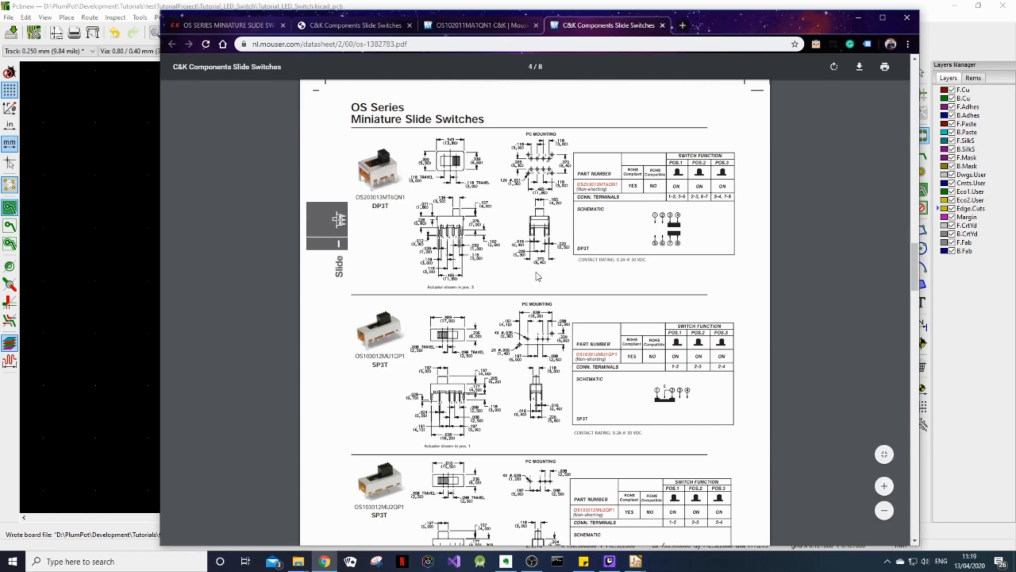
{"action": "scroll", "coordinate": [536, 275], "scroll_direction": "down", "scroll_amount": 6}
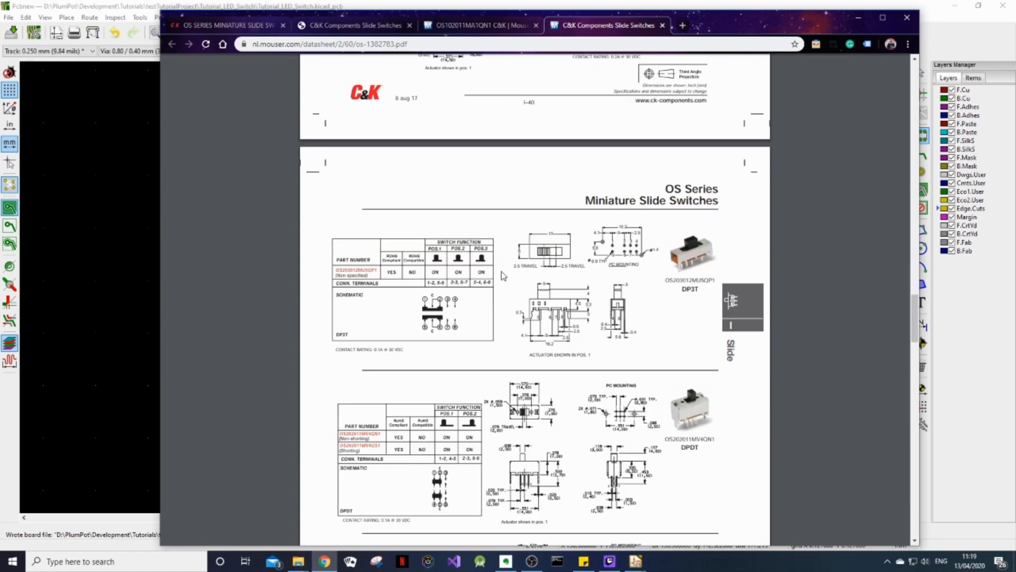
{"action": "scroll", "coordinate": [503, 275], "scroll_direction": "down", "scroll_amount": 10}
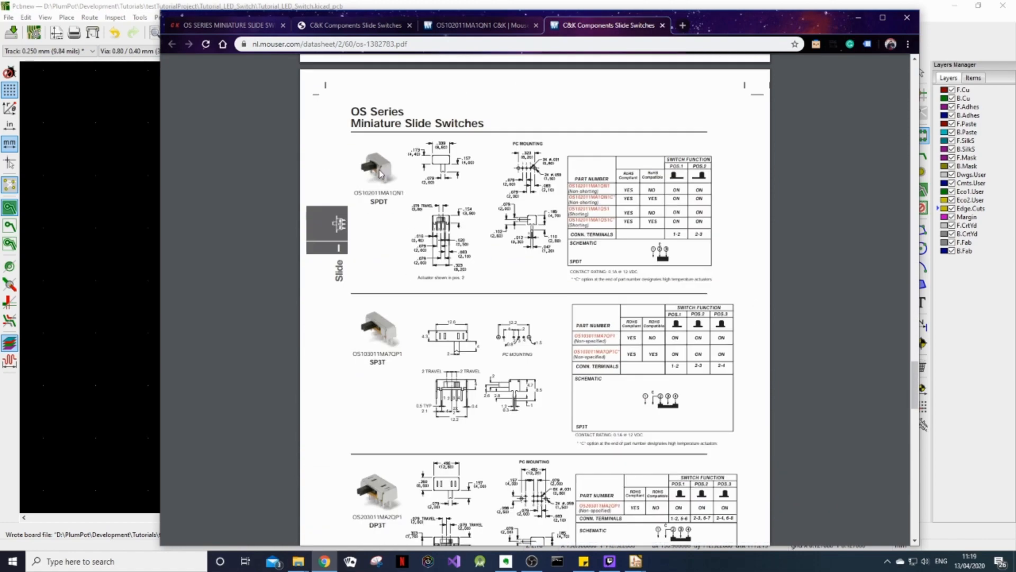
{"action": "scroll", "coordinate": [414, 217], "scroll_direction": "up", "scroll_amount": 4, "text": "ctrl"}
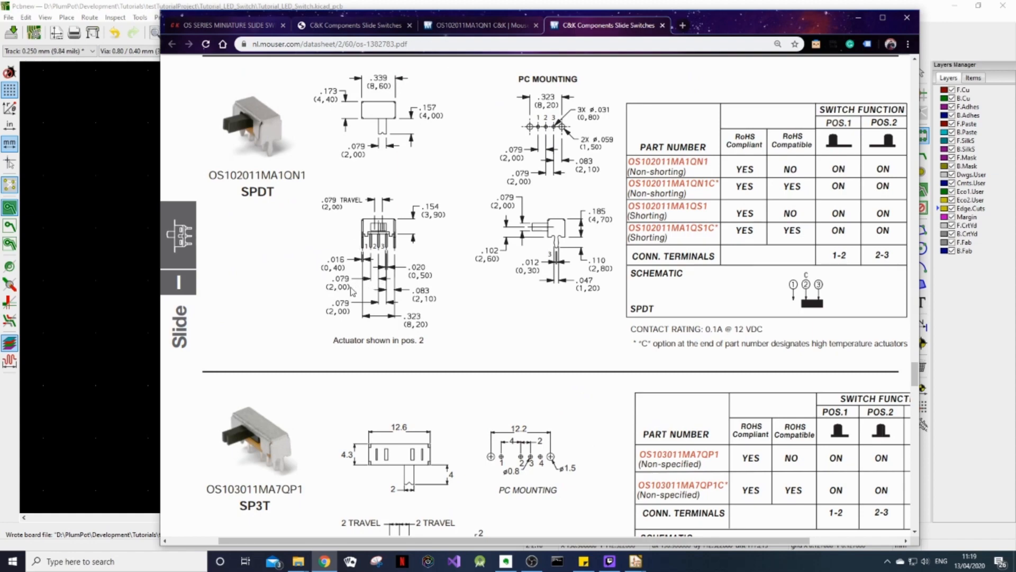
Look over the other OS series slide switches and compare them with the same page in the downloaded datasheet.
{"action": "scroll", "coordinate": [600, 259], "scroll_direction": "down", "scroll_amount": 5, "text": "ctrl"}
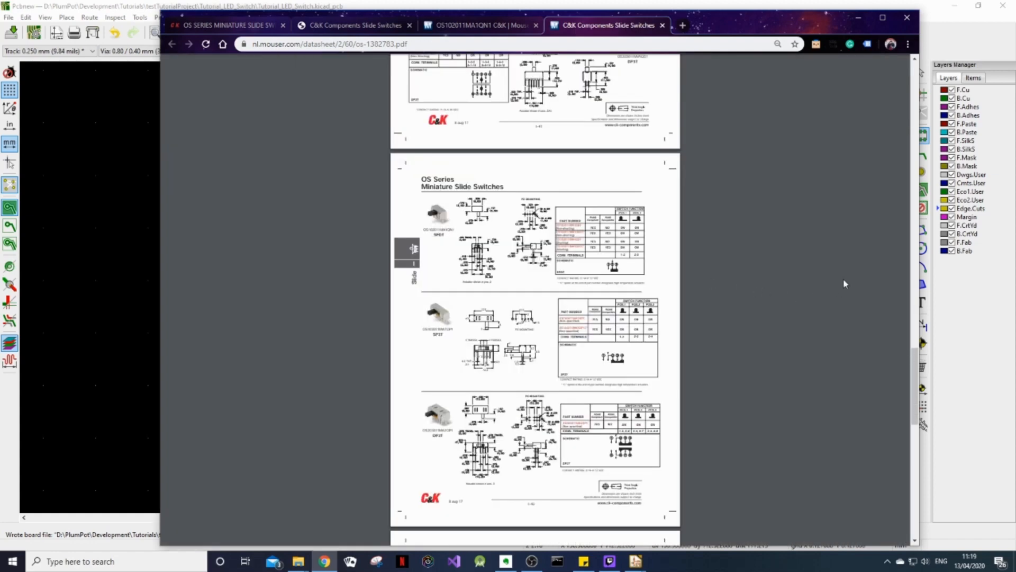
{"action": "scroll", "coordinate": [853, 279], "scroll_direction": "up", "scroll_amount": 2, "text": "ctrl"}
{"action": "scroll", "coordinate": [878, 318], "scroll_direction": "up", "scroll_amount": 8}
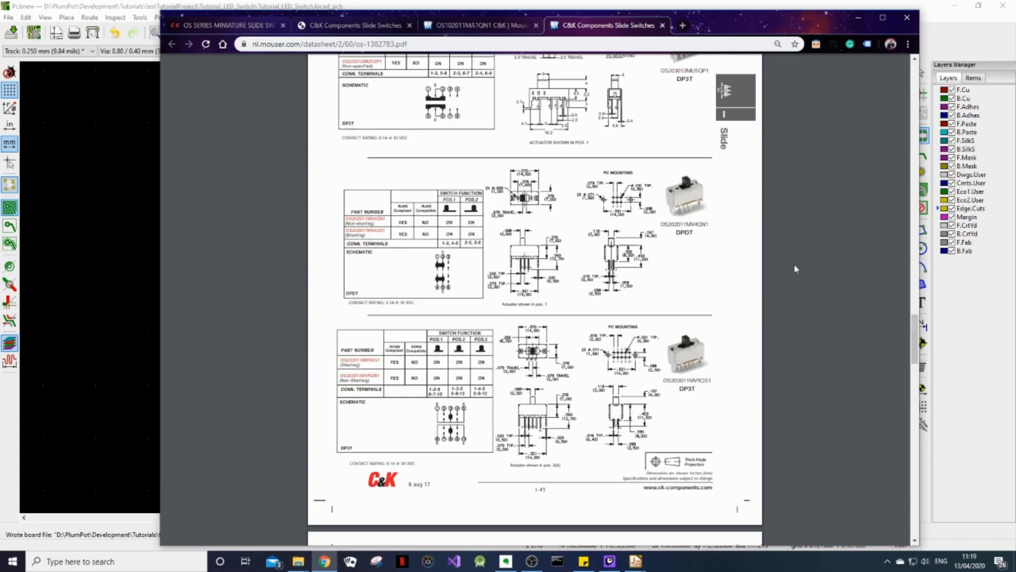
{"action": "left_click", "coordinate": [378, 28]}
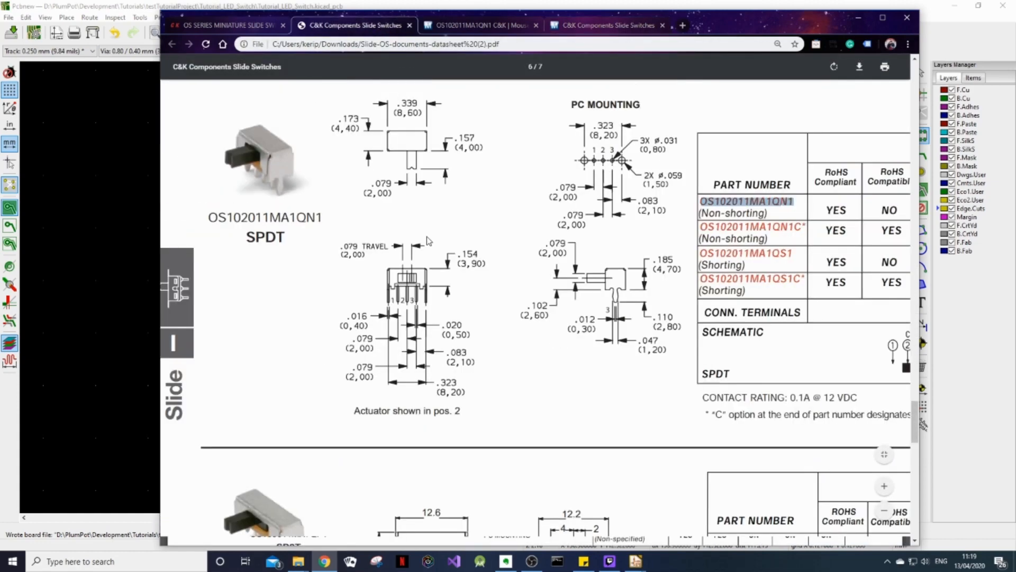
{"action": "scroll", "coordinate": [427, 241], "scroll_direction": "down", "scroll_amount": 4, "text": "ctrl"}
{"action": "scroll", "coordinate": [398, 316], "scroll_direction": "up", "scroll_amount": 2}
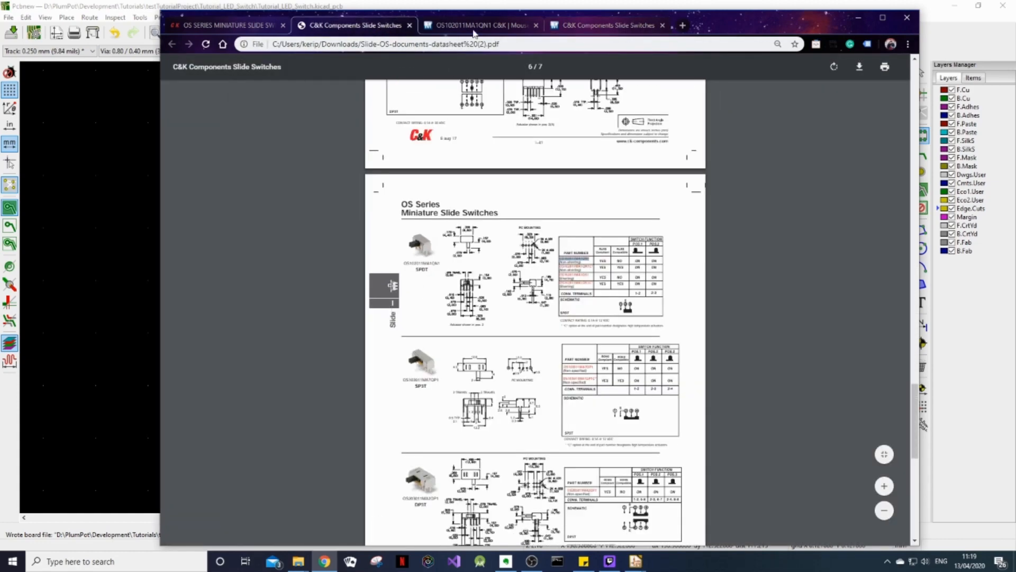
Switch back to Pcbnew and place the SW_CuK_OS102011MA1QN1_SPDT_Angled footprint inside the board outline.
{"action": "key", "text": "alt+Tab"}
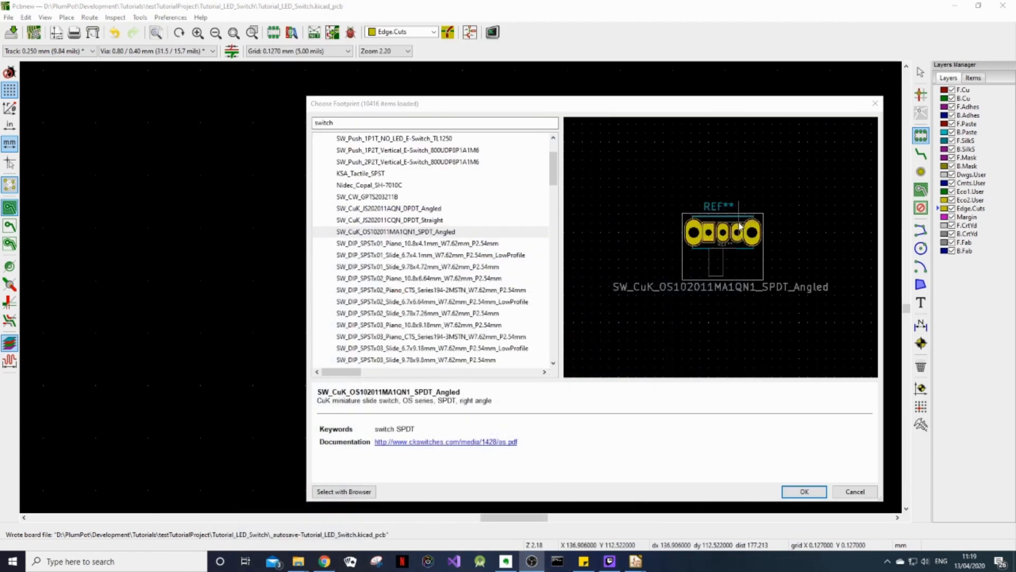
{"action": "left_click", "coordinate": [800, 492]}
{"action": "left_click", "coordinate": [434, 314]}
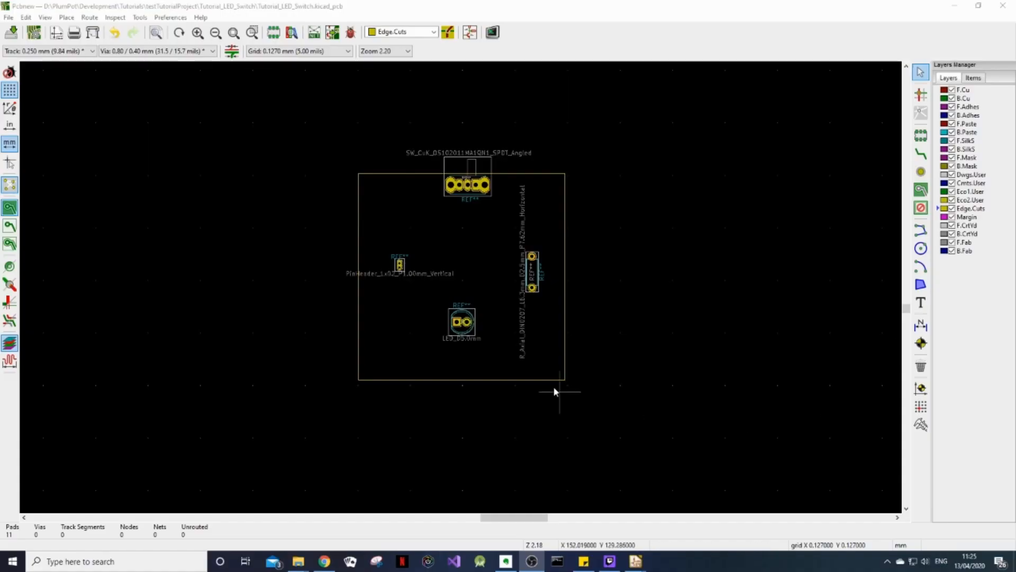
Move the slide switch footprint slightly sideways so that it sits centred on the board's upper edge.
{"action": "left_click_drag", "start_coordinate": [390, 129], "coordinate": [556, 220]}
{"action": "key", "text": "m"}
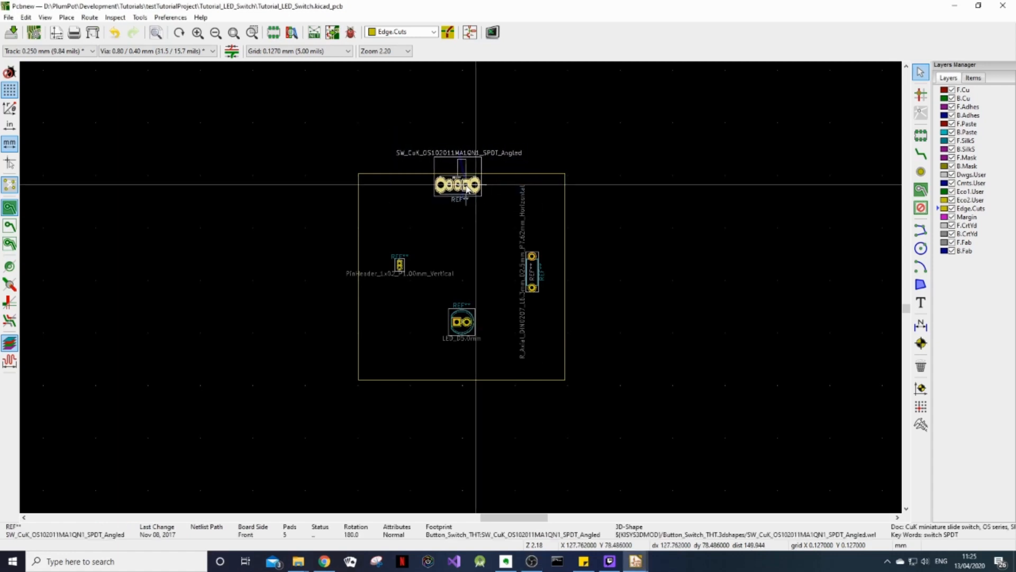
{"action": "left_click", "coordinate": [472, 188]}
{"action": "left_click", "coordinate": [651, 182]}
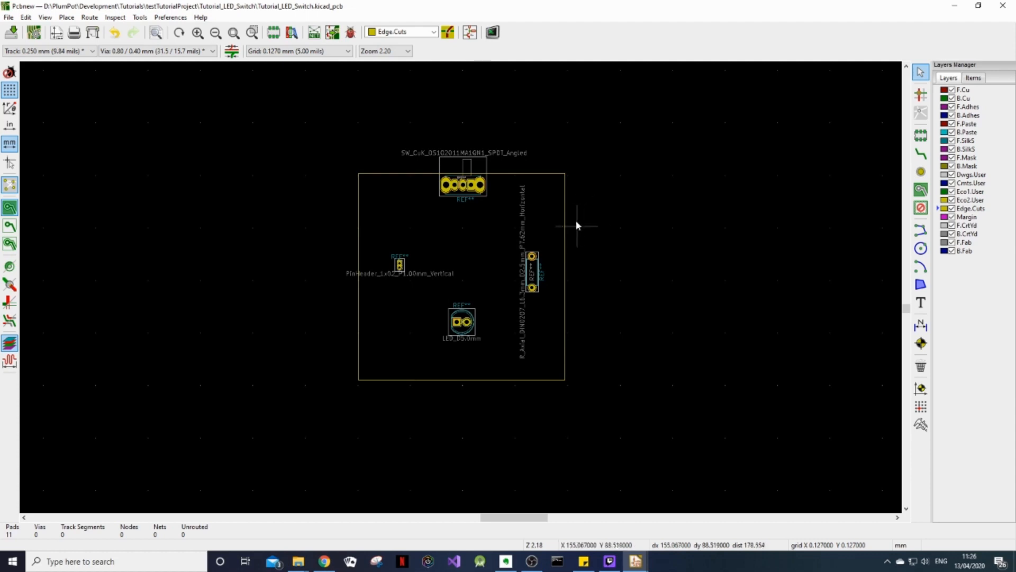
Restore the Pcbnew window to a smaller size, narrow it and park it at the right side of the screen.
{"action": "left_click", "coordinate": [979, 11]}
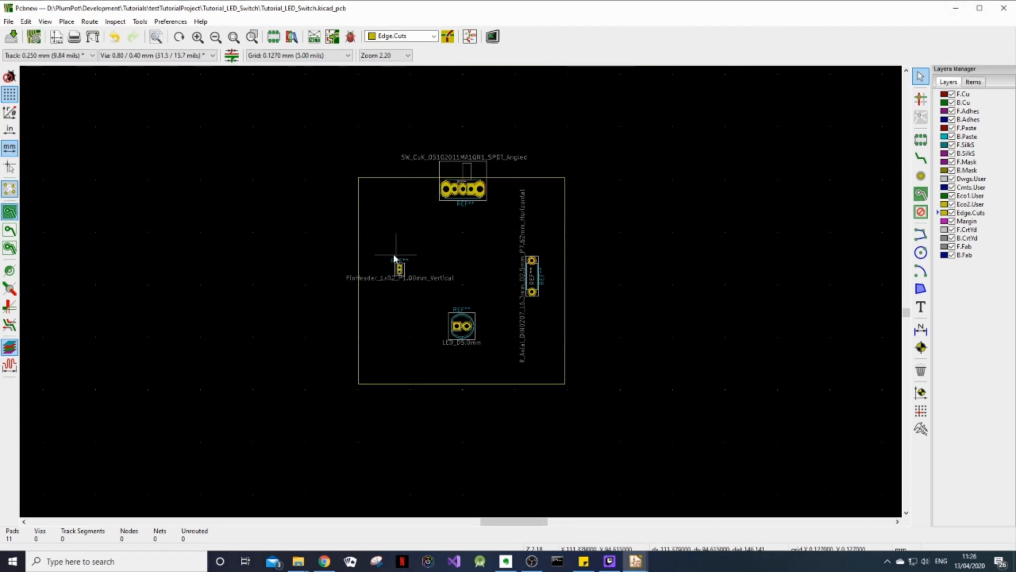
{"action": "scroll", "coordinate": [397, 265], "scroll_direction": "up", "scroll_amount": 3}
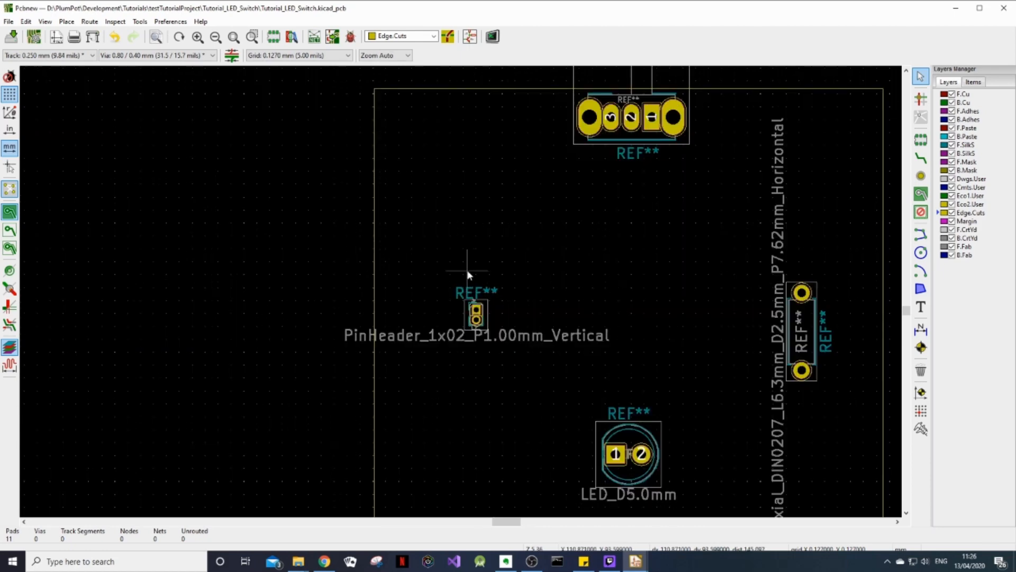
{"action": "middle_click_drag", "start_coordinate": [597, 303], "coordinate": [462, 316]}
{"action": "scroll", "coordinate": [462, 317], "scroll_direction": "down", "scroll_amount": 1}
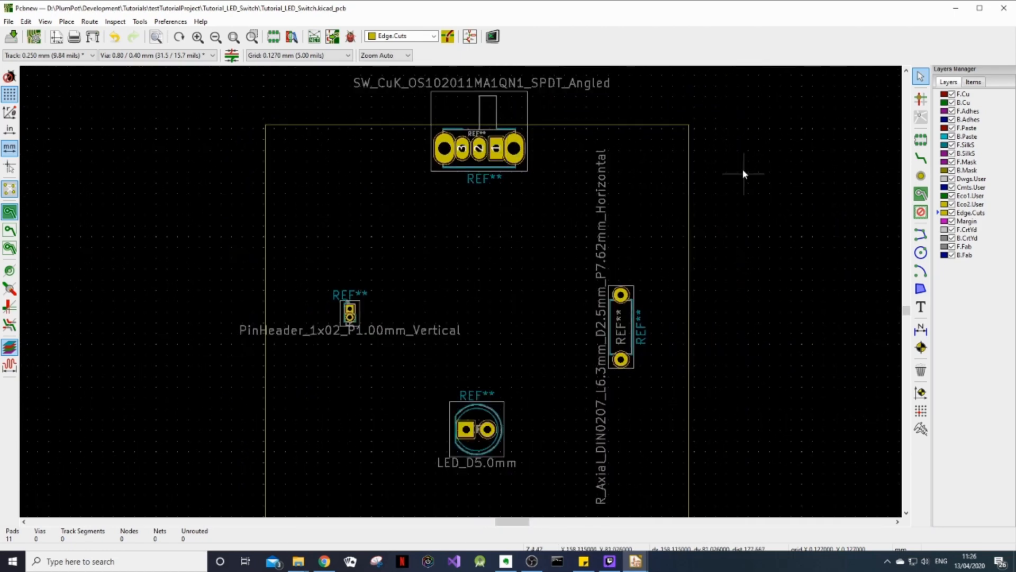
{"action": "left_click_drag", "start_coordinate": [894, 1], "coordinate": [805, 52]}
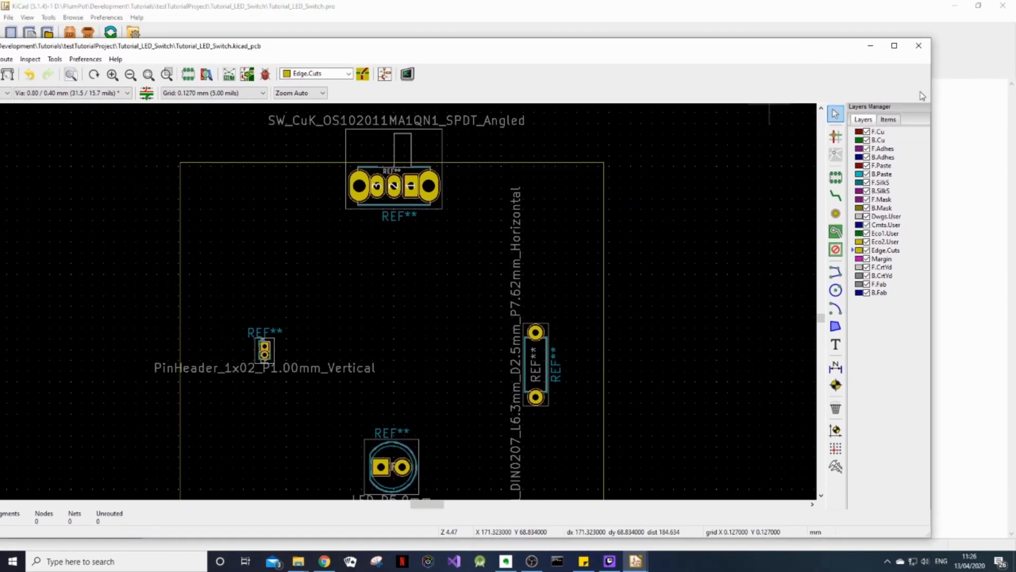
{"action": "left_click_drag", "start_coordinate": [925, 85], "coordinate": [356, 86]}
{"action": "left_click_drag", "start_coordinate": [202, 52], "coordinate": [864, 41]}
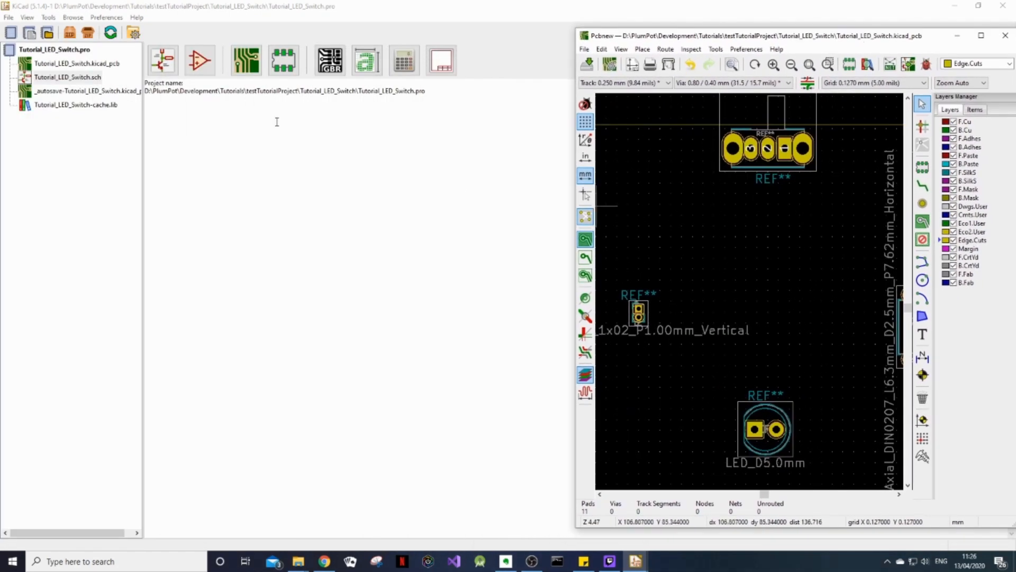
Open the Tutorial_LED_Switch.sch schematic and shrink its window to the screen's left side with the whole circuit in view.
{"action": "double_click", "coordinate": [61, 80]}
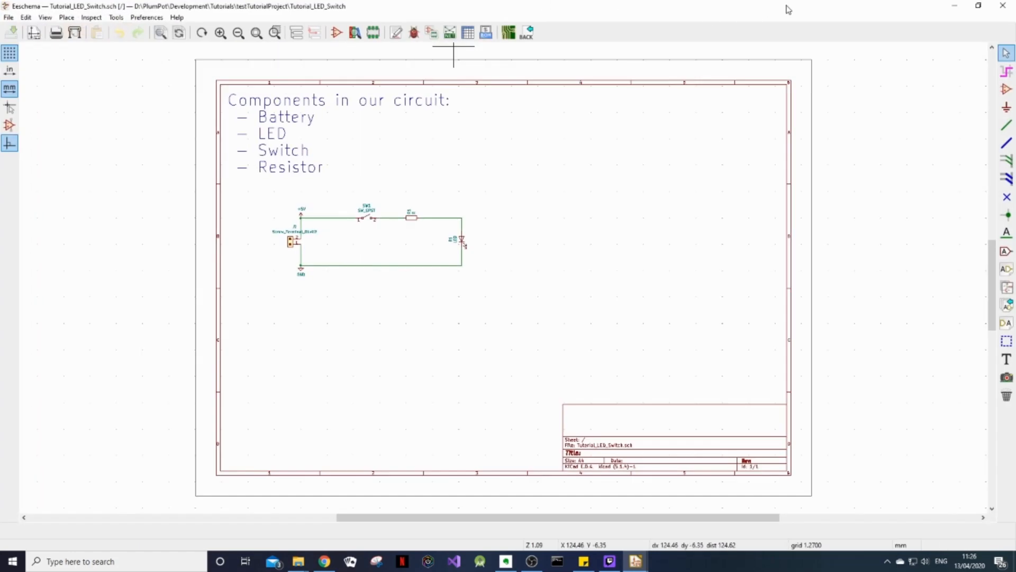
{"action": "left_click", "coordinate": [978, 6]}
{"action": "left_click_drag", "start_coordinate": [916, 5], "coordinate": [726, 114]}
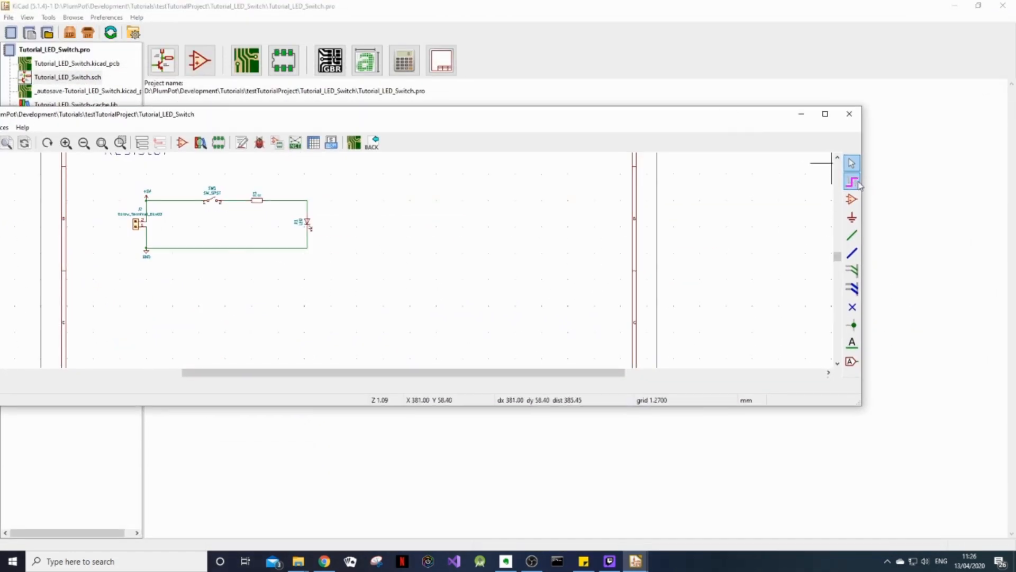
{"action": "left_click_drag", "start_coordinate": [862, 188], "coordinate": [369, 190]}
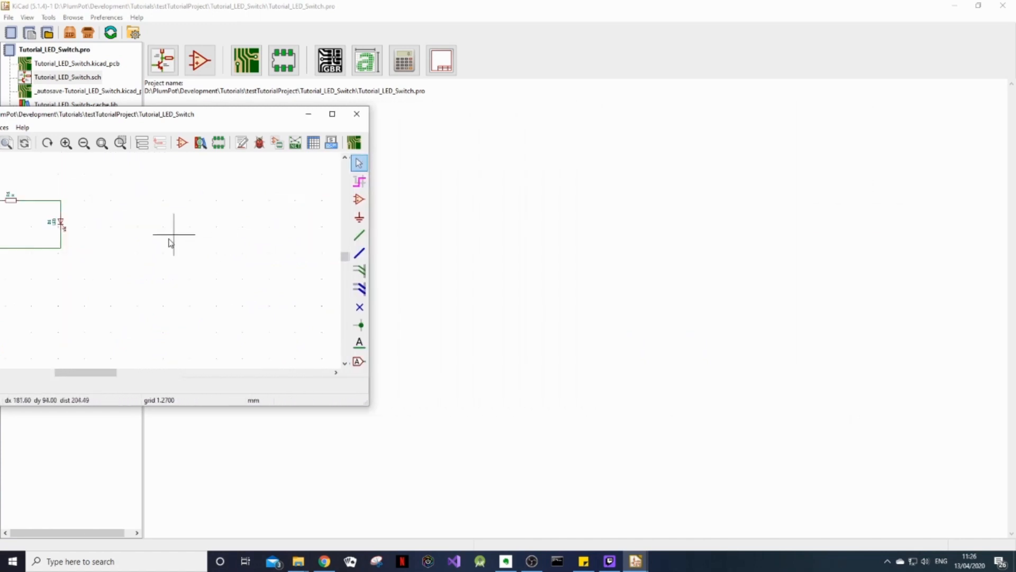
{"action": "middle_click_drag", "start_coordinate": [138, 231], "coordinate": [340, 267]}
{"action": "scroll", "coordinate": [207, 261], "scroll_direction": "up", "scroll_amount": 1}
{"action": "middle_click_drag", "start_coordinate": [35, 267], "coordinate": [345, 254]}
Bring the Pcbnew window back to the front and widen it beside the schematic so the whole board width shows.
{"action": "mouse_move", "coordinate": [638, 562]}
{"action": "left_click", "coordinate": [656, 534]}
{"action": "left_click_drag", "start_coordinate": [485, 161], "coordinate": [403, 151]}
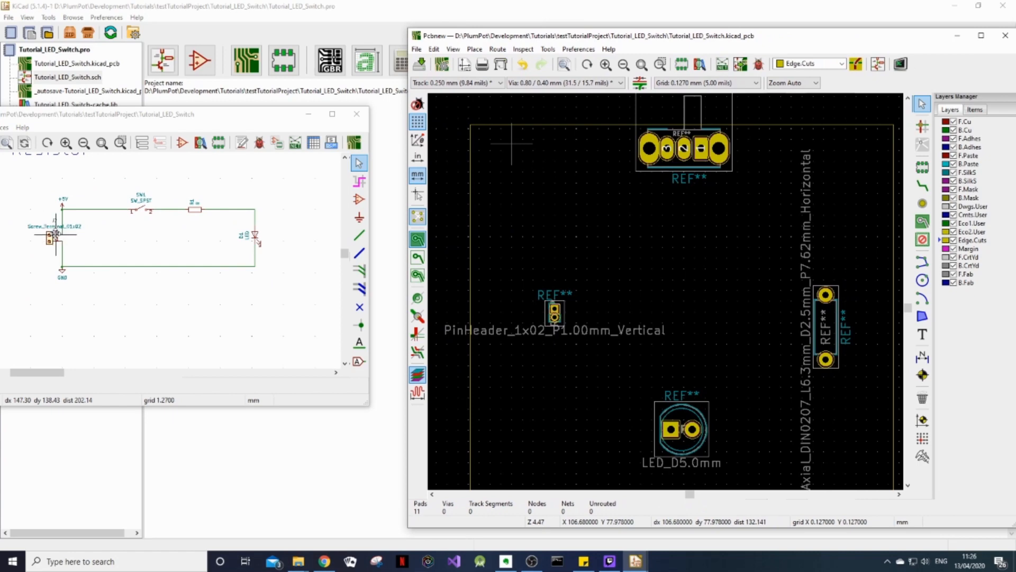
Annotate the entire schematic, keeping existing annotations and sorting components by X position.
{"action": "scroll", "coordinate": [51, 233], "scroll_direction": "up", "scroll_amount": 4}
{"action": "middle_click_drag", "start_coordinate": [62, 224], "coordinate": [162, 302]}
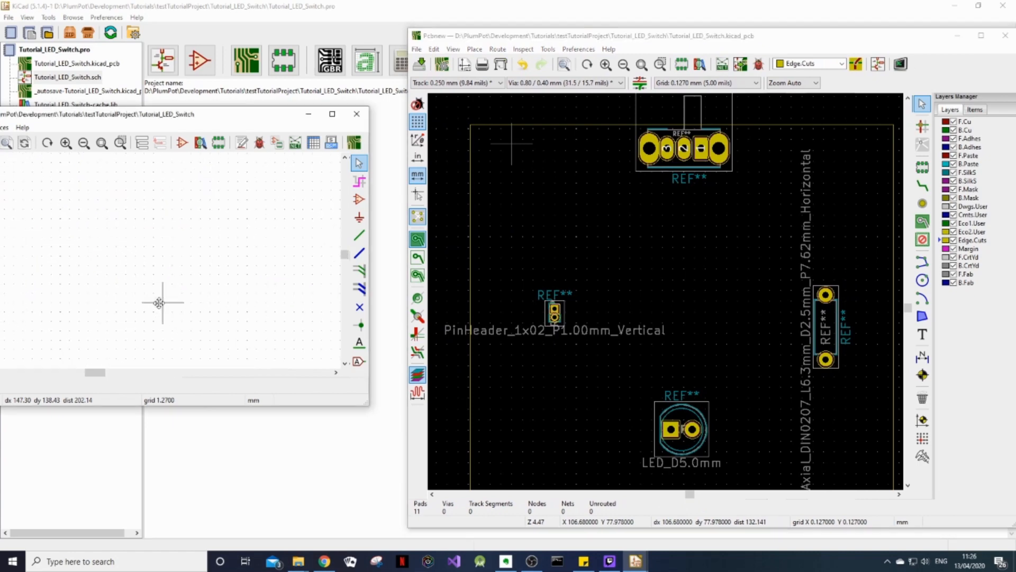
{"action": "middle_click_drag", "start_coordinate": [70, 238], "coordinate": [298, 321]}
{"action": "middle_click_drag", "start_coordinate": [85, 275], "coordinate": [210, 268]}
{"action": "middle_click_drag", "start_coordinate": [135, 276], "coordinate": [263, 277]}
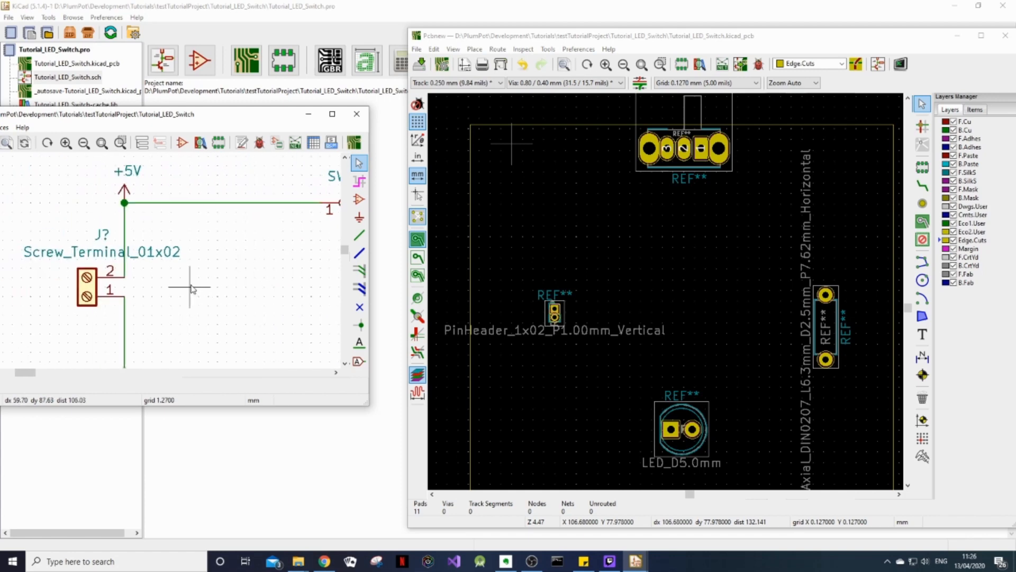
{"action": "left_click_drag", "start_coordinate": [137, 117], "coordinate": [299, 122]}
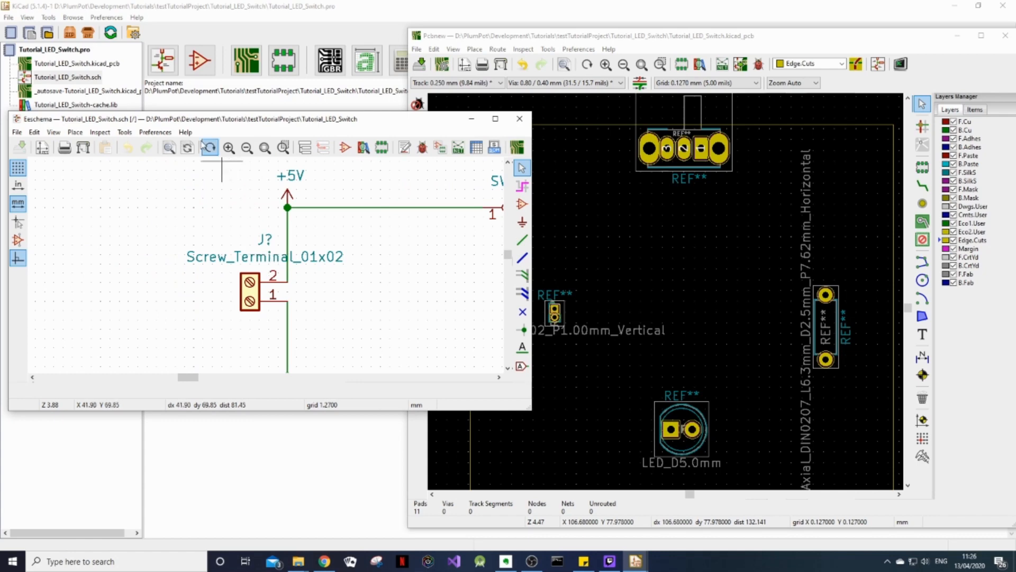
{"action": "left_click", "coordinate": [155, 132]}
{"action": "mouse_move", "coordinate": [125, 132]}
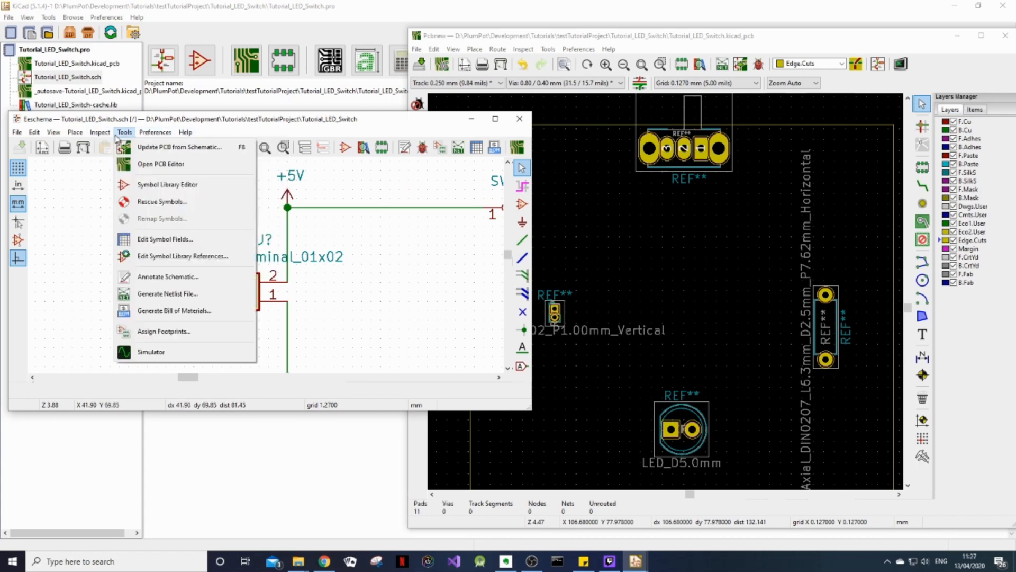
{"action": "left_click", "coordinate": [139, 275]}
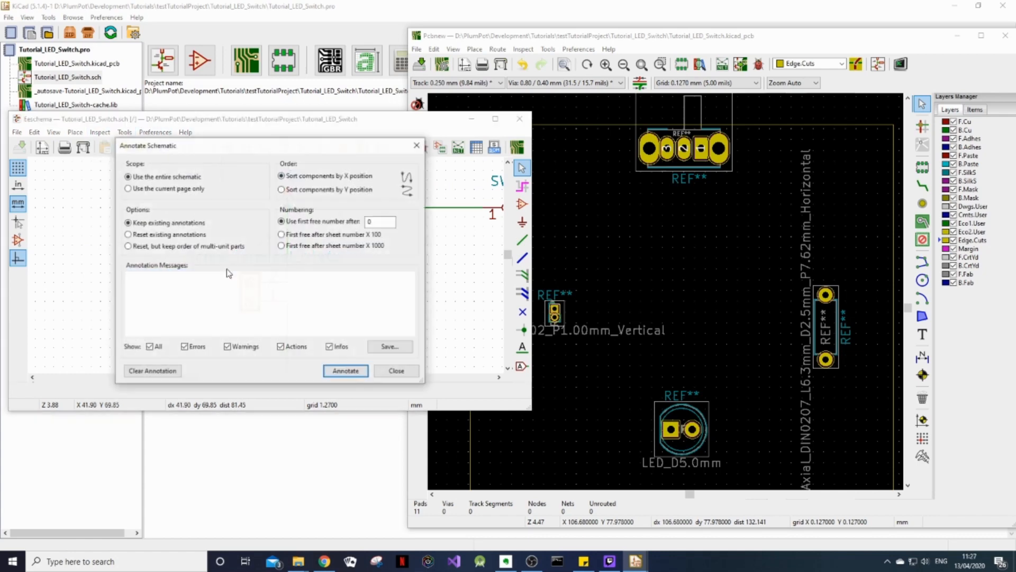
{"action": "left_click", "coordinate": [332, 375]}
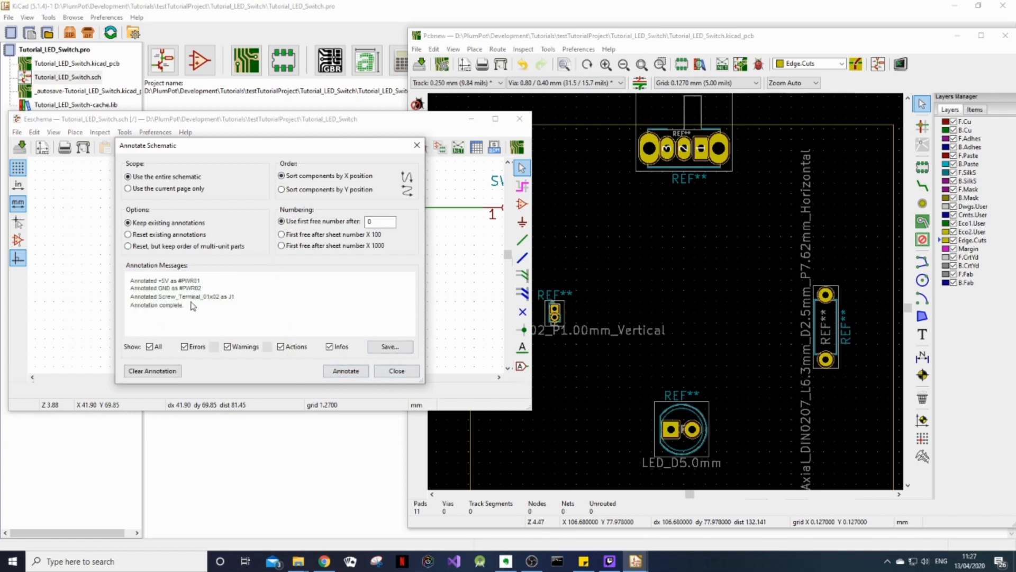
{"action": "left_click", "coordinate": [396, 371]}
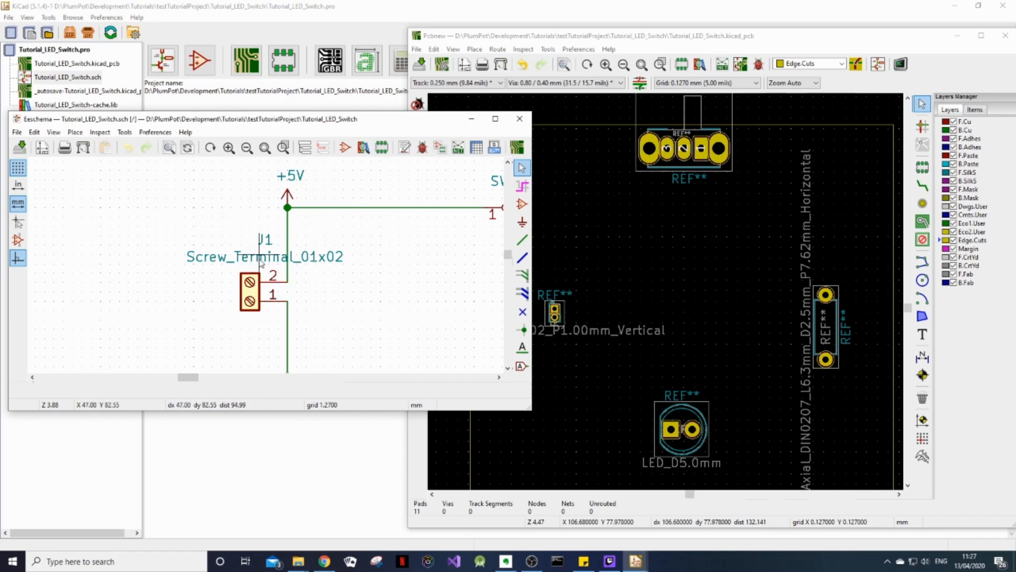
Set the reference of the PinHeader_1x02 footprint on the board to J1, matching the screw terminal in the schematic.
{"action": "left_click_drag", "start_coordinate": [345, 123], "coordinate": [272, 117]}
{"action": "left_click", "coordinate": [673, 264]}
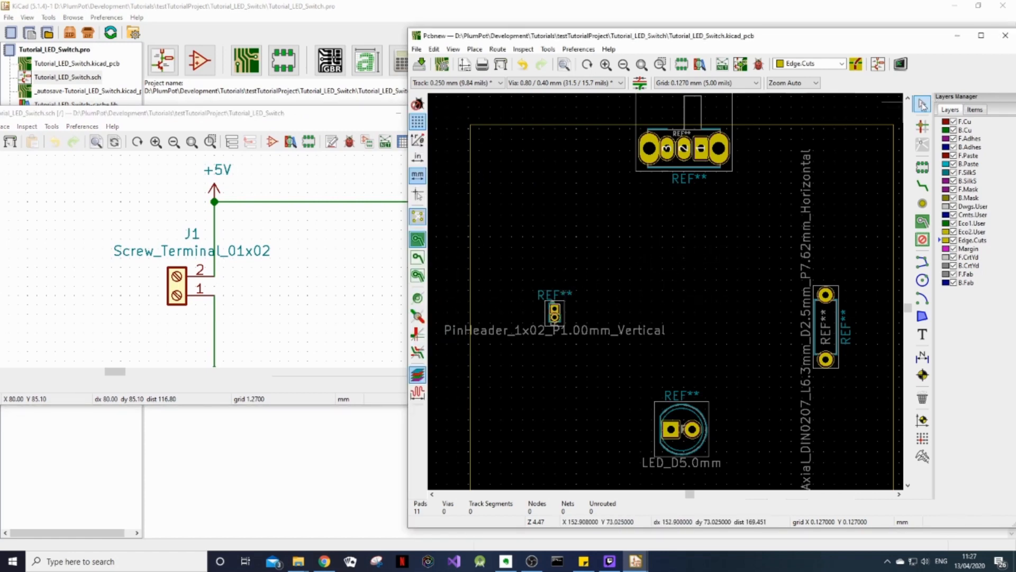
{"action": "left_click_drag", "start_coordinate": [703, 256], "coordinate": [489, 356]}
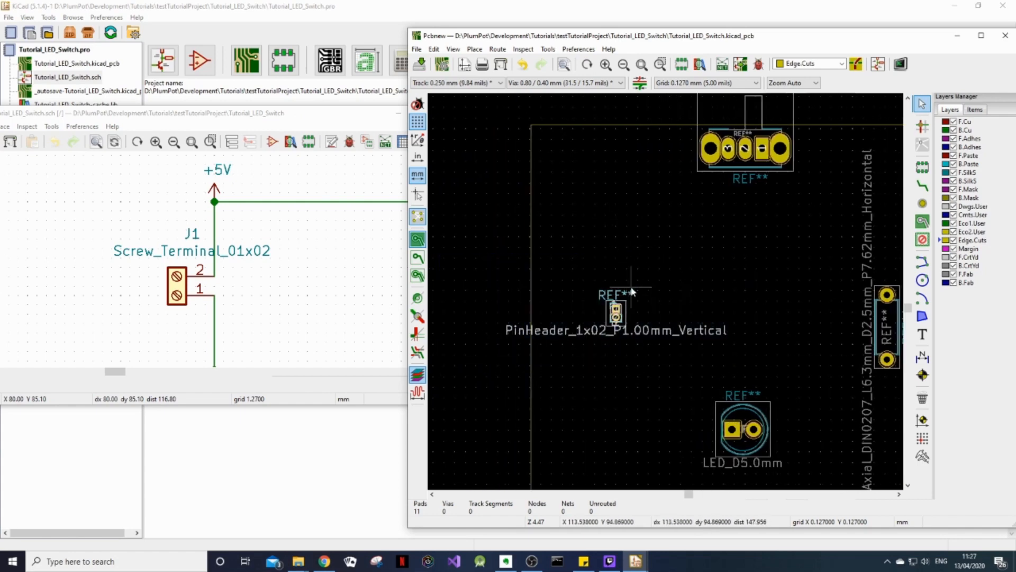
{"action": "left_click_drag", "start_coordinate": [761, 262], "coordinate": [562, 347]}
{"action": "key", "text": "e"}
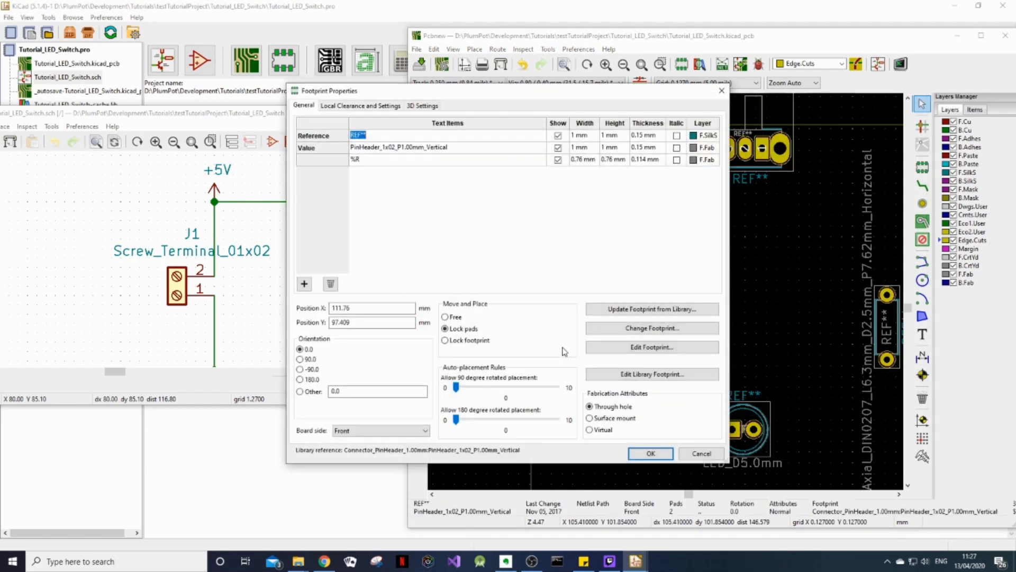
{"action": "left_click_drag", "start_coordinate": [452, 95], "coordinate": [664, 89]}
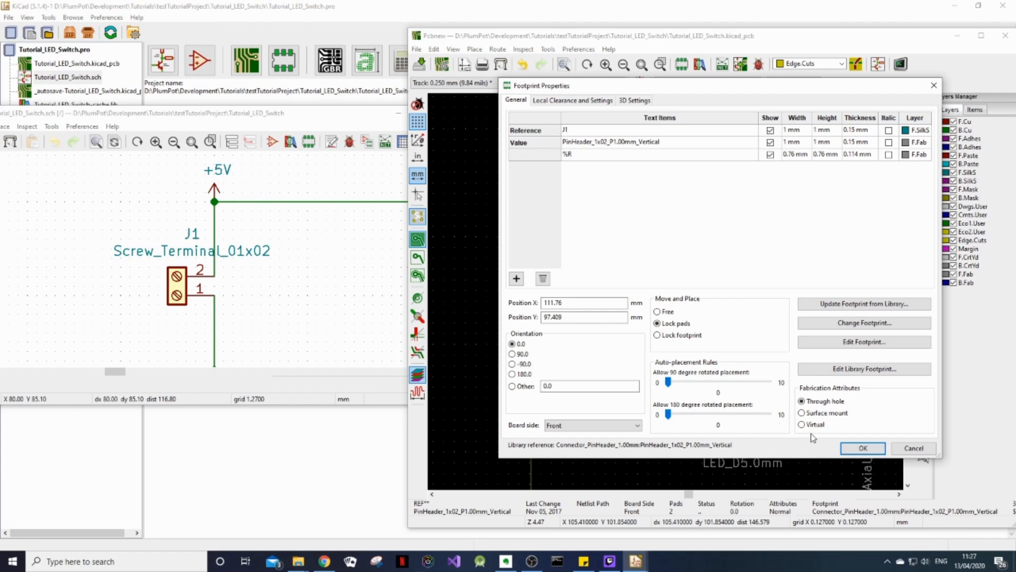
{"action": "left_click", "coordinate": [863, 448]}
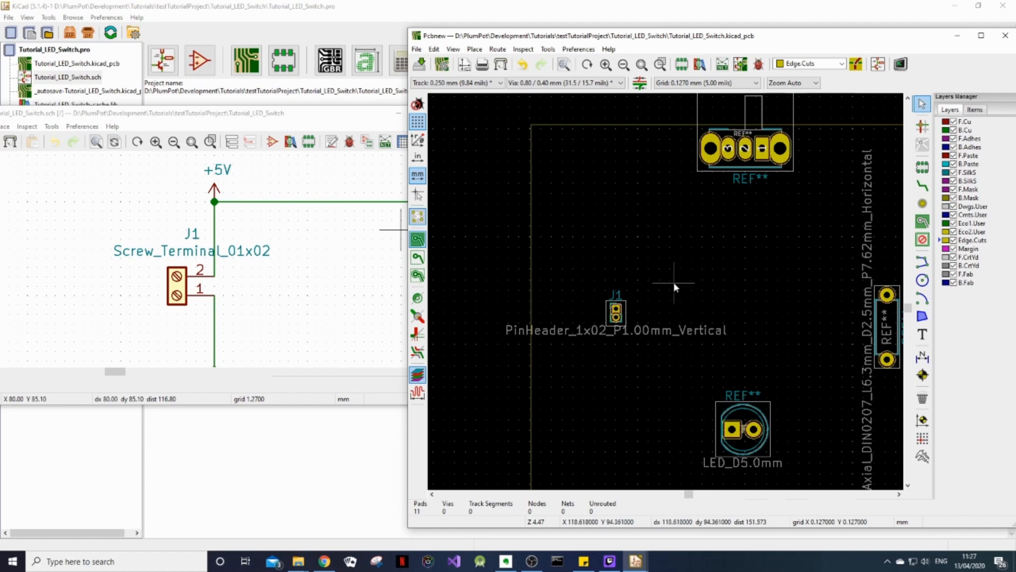
Set the slide switch footprint's reference to SW1, matching the switch in the schematic.
{"action": "middle_click_drag", "start_coordinate": [289, 229], "coordinate": [94, 271]}
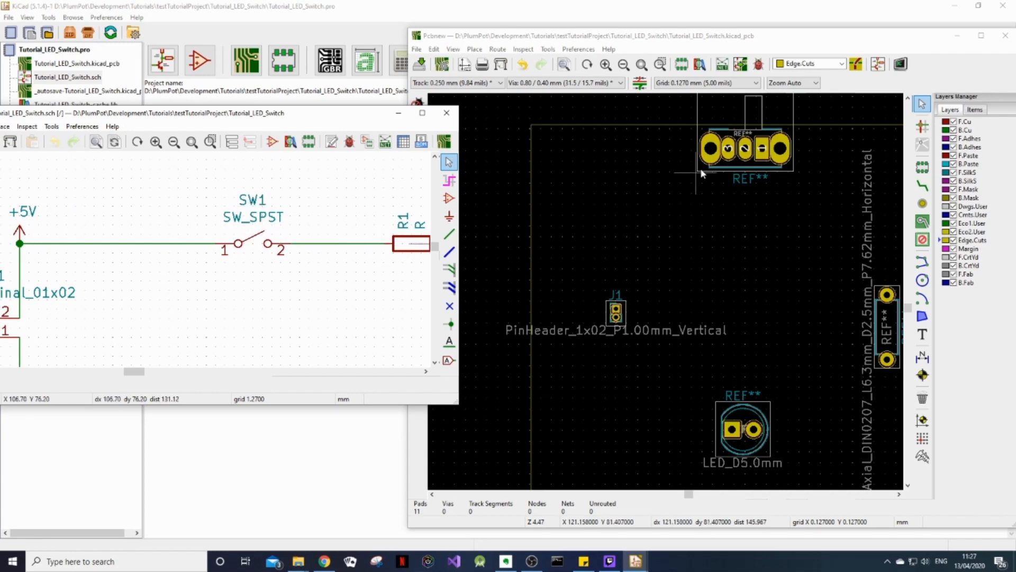
{"action": "double_click", "coordinate": [727, 157]}
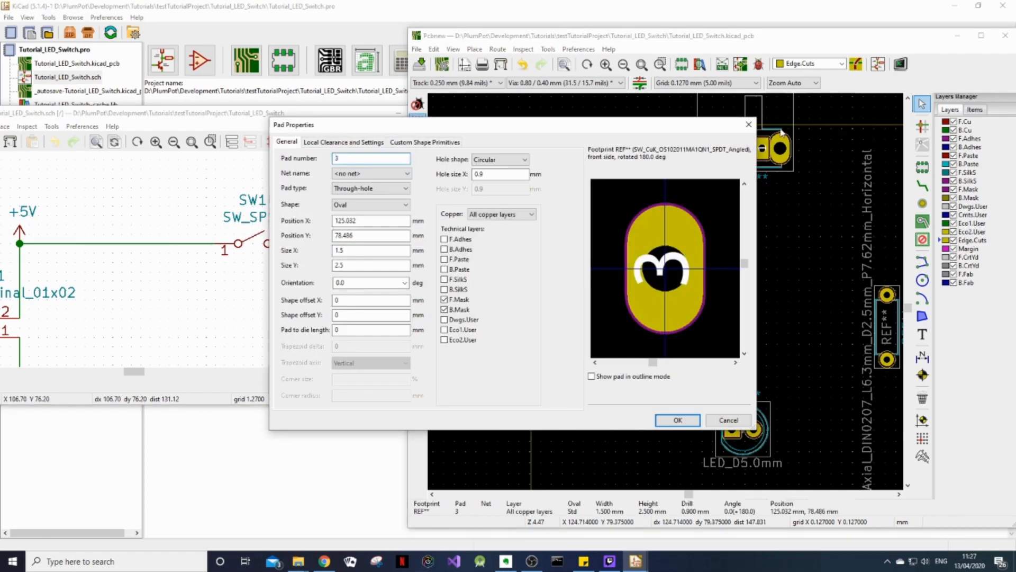
{"action": "left_click", "coordinate": [749, 124]}
{"action": "scroll", "coordinate": [774, 201], "scroll_direction": "up", "scroll_amount": 2}
{"action": "left_click_drag", "start_coordinate": [566, 300], "coordinate": [716, 144]}
{"action": "key", "text": "e"}
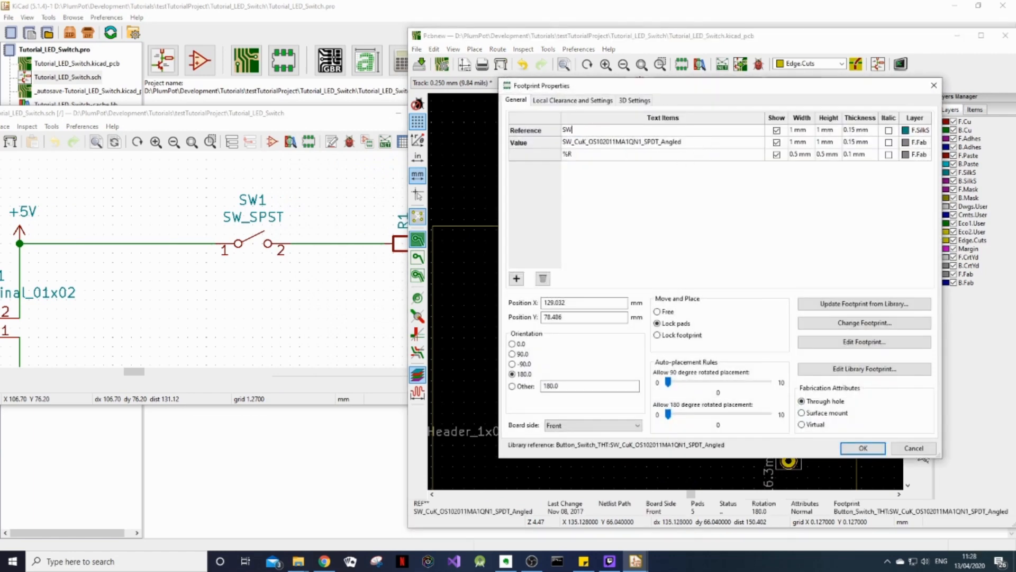
{"action": "type", "text": "SW1"}
{"action": "left_click", "coordinate": [849, 446]}
Set the axial resistor footprint's reference to R1, matching the resistor in the schematic.
{"action": "middle_click_drag", "start_coordinate": [672, 329], "coordinate": [594, 236]}
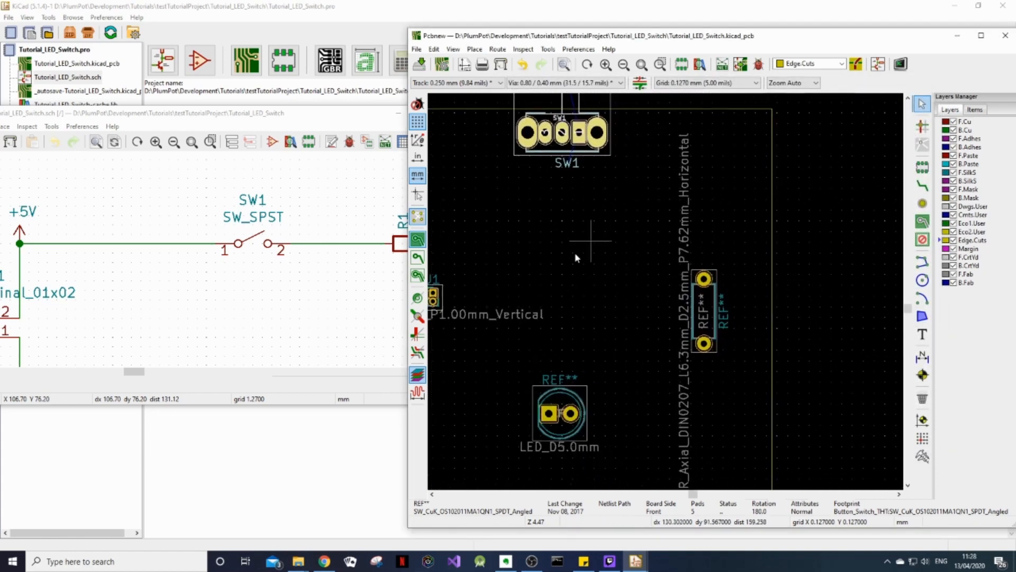
{"action": "middle_click_drag", "start_coordinate": [254, 291], "coordinate": [100, 298]}
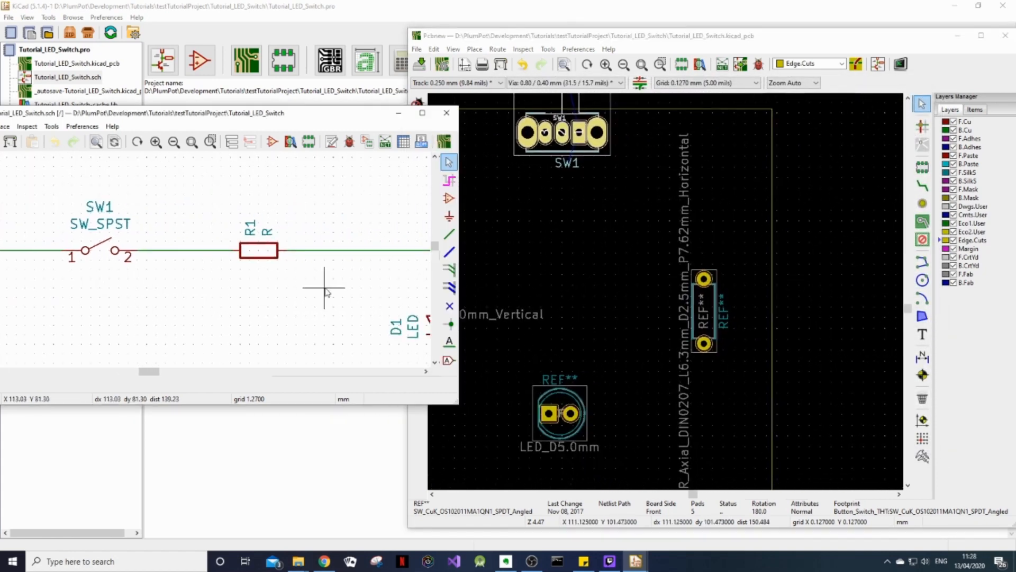
{"action": "middle_click_drag", "start_coordinate": [326, 293], "coordinate": [227, 272]}
{"action": "left_click", "coordinate": [687, 374]}
{"action": "left_click_drag", "start_coordinate": [687, 374], "coordinate": [655, 382]}
{"action": "key", "text": "e"}
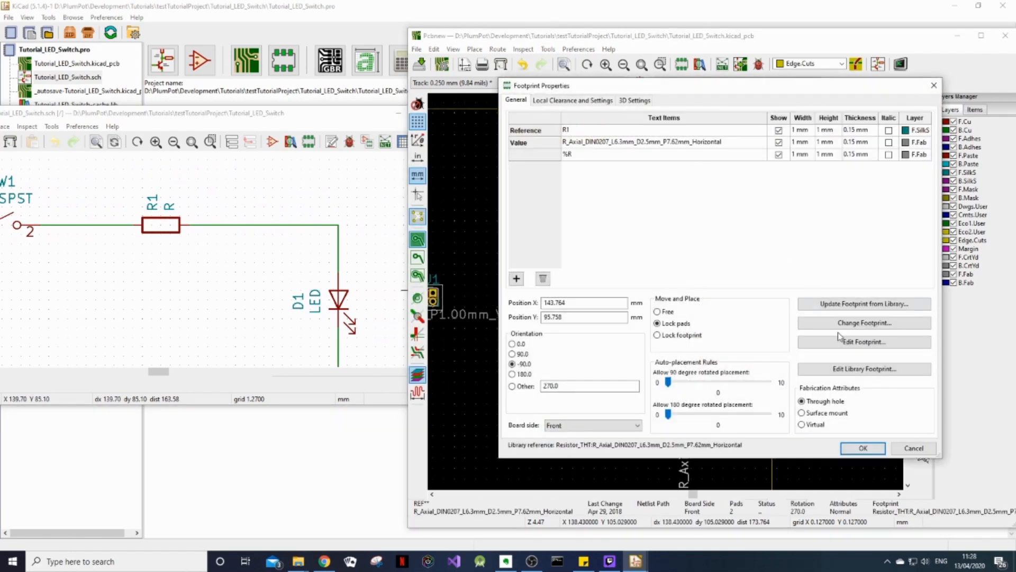
{"action": "left_click", "coordinate": [861, 448]}
Set the LED_D5.0mm footprint's reference to D1, matching the LED in the schematic.
{"action": "scroll", "coordinate": [712, 227], "scroll_direction": "up", "scroll_amount": 2}
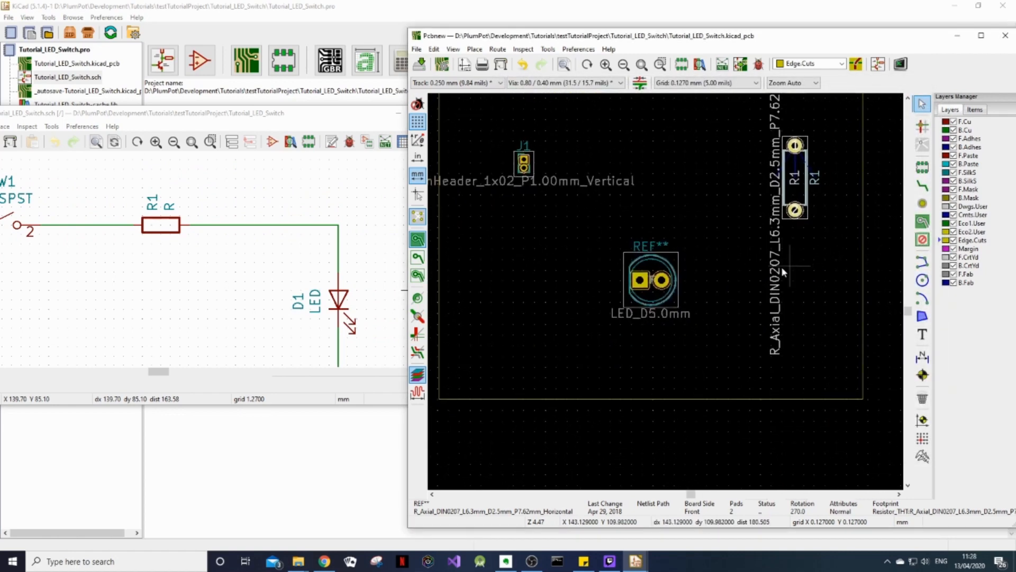
{"action": "left_click_drag", "start_coordinate": [712, 227], "coordinate": [560, 344]}
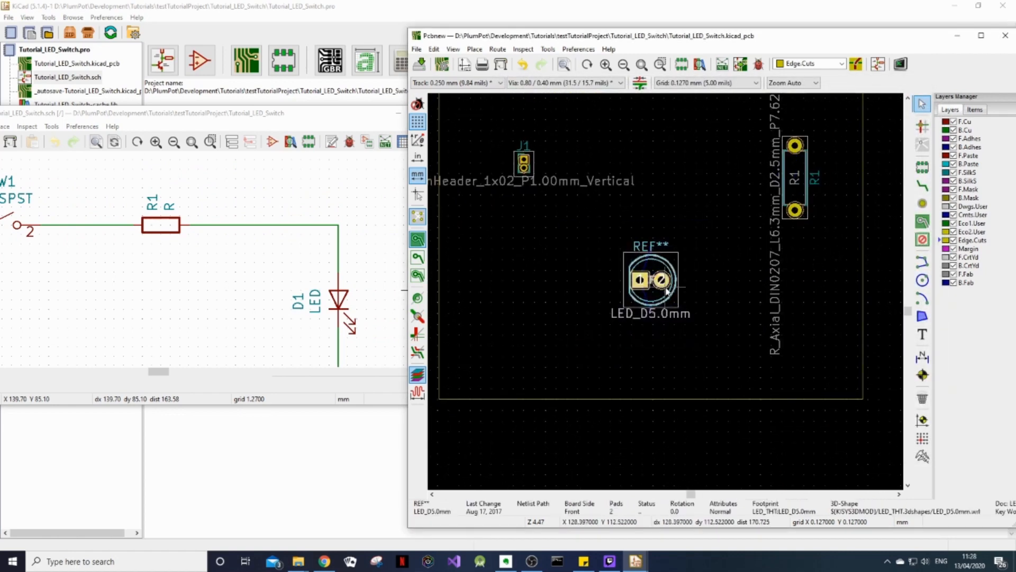
{"action": "key", "text": "e"}
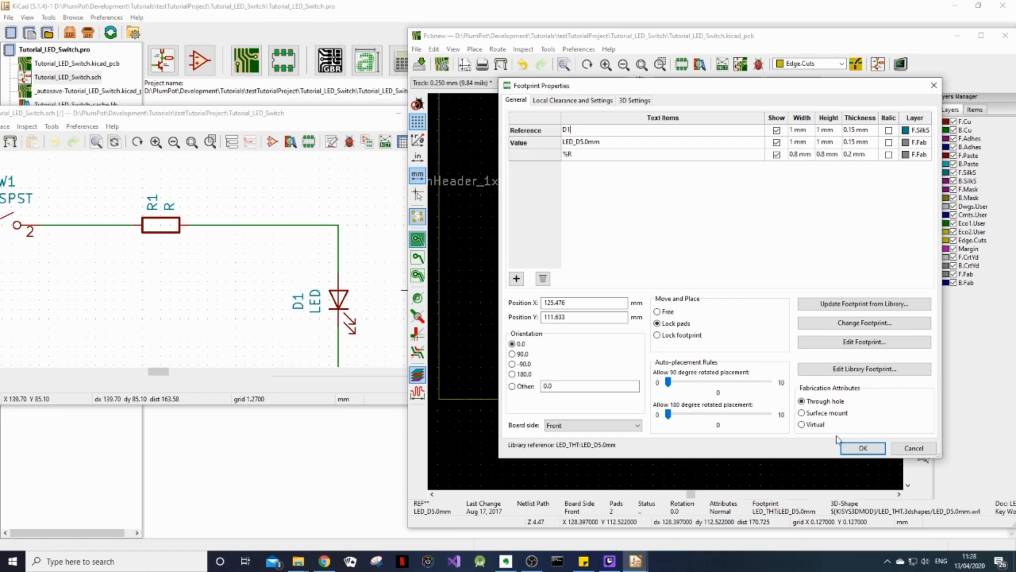
{"action": "left_click", "coordinate": [849, 448]}
Update the PCB from the schematic, re-associating the footprints by reference.
{"action": "scroll", "coordinate": [545, 295], "scroll_direction": "down", "scroll_amount": 3}
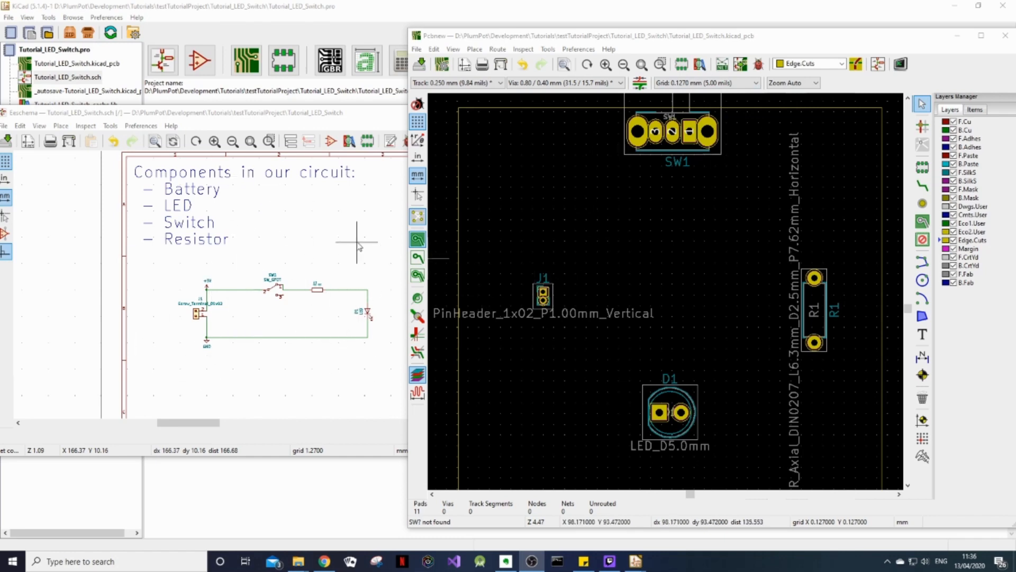
{"action": "left_click", "coordinate": [265, 113]}
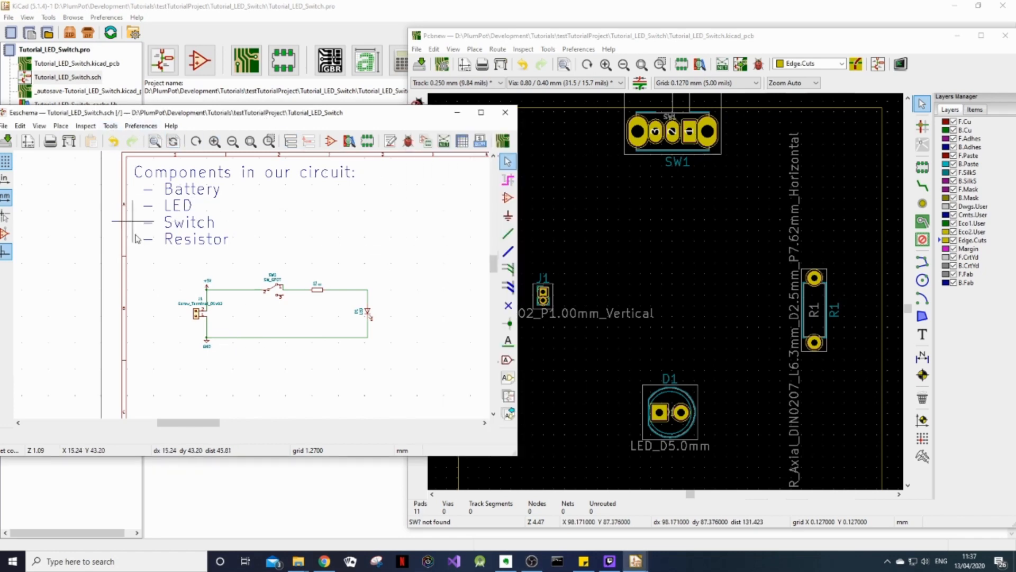
{"action": "left_click", "coordinate": [112, 126]}
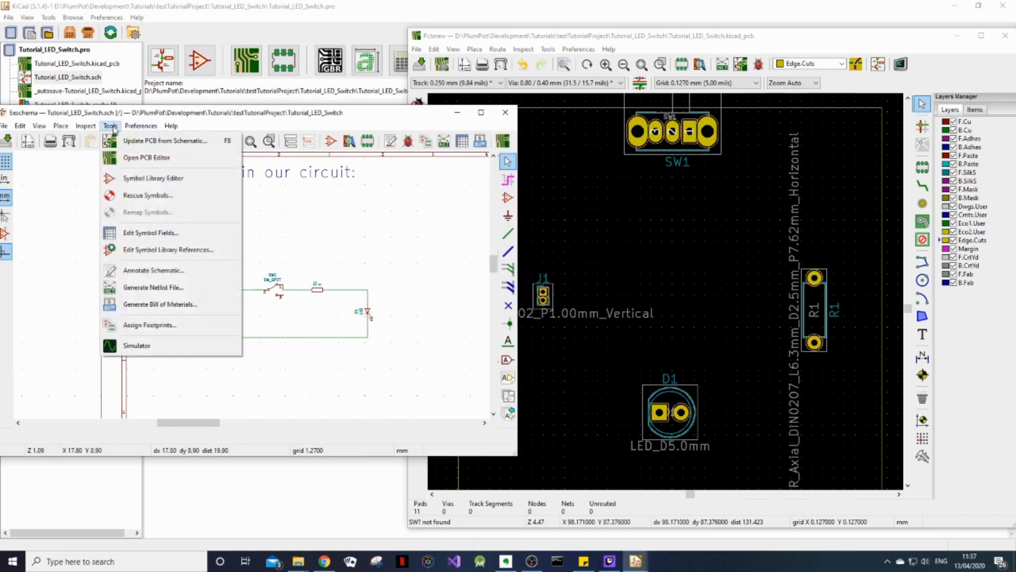
{"action": "left_click", "coordinate": [151, 141]}
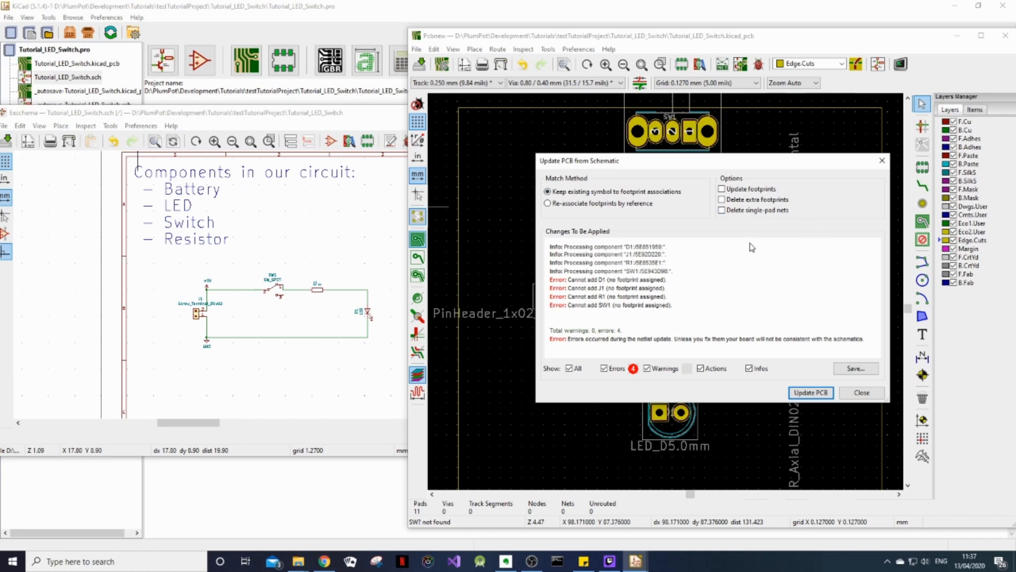
{"action": "left_click", "coordinate": [566, 204]}
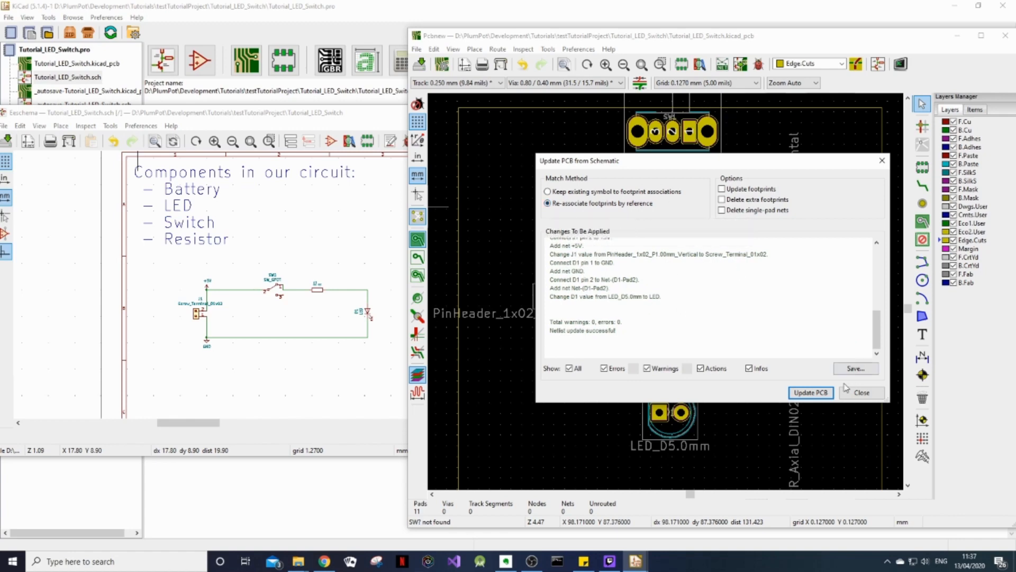
{"action": "left_click", "coordinate": [817, 394]}
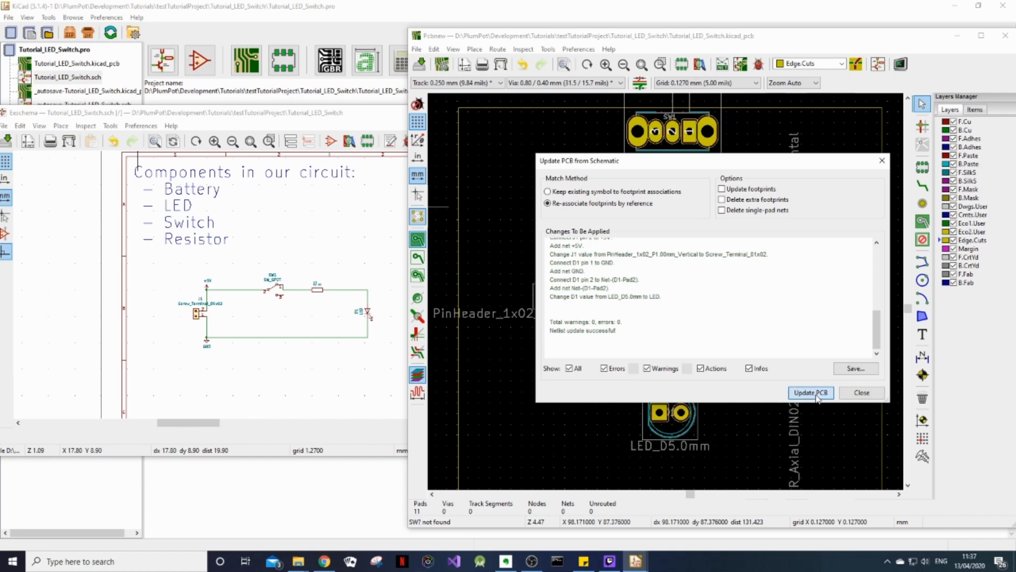
{"action": "left_click", "coordinate": [861, 395]}
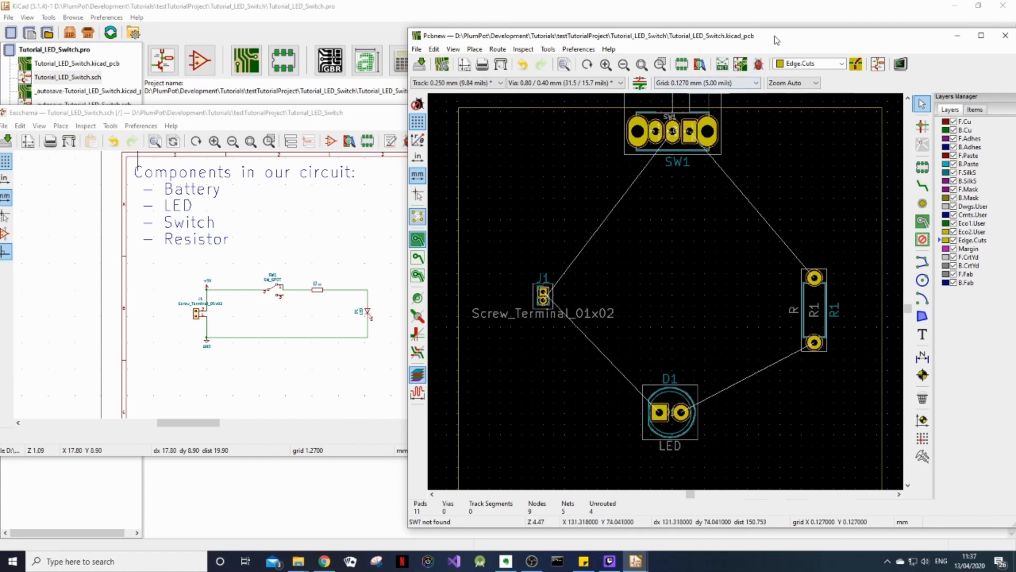
Maximize the Pcbnew window and route an F.Cu track from SW1's square pad to R1's upper pad.
{"action": "left_click_drag", "start_coordinate": [635, 35], "coordinate": [618, 4]}
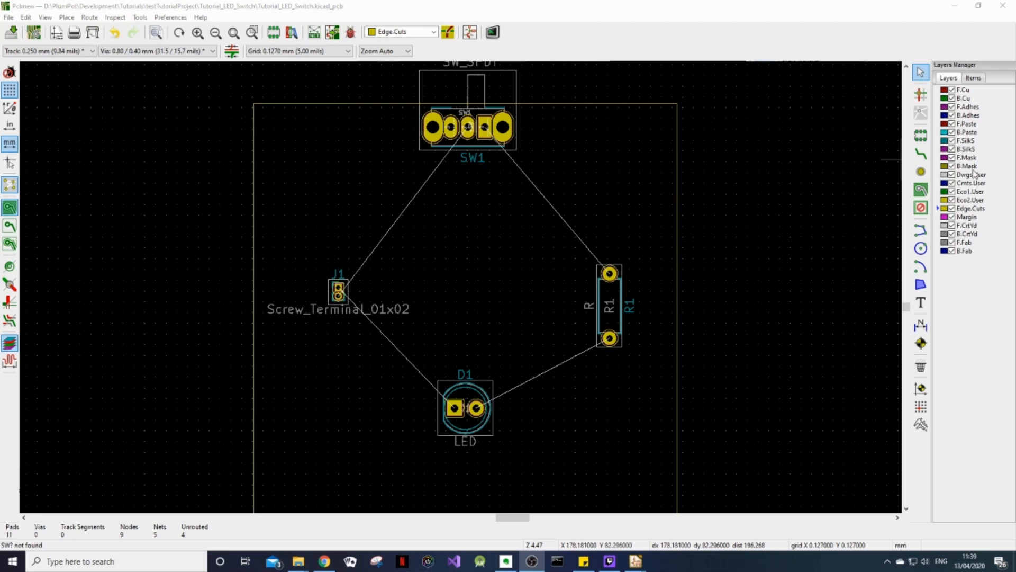
{"action": "left_click", "coordinate": [964, 90]}
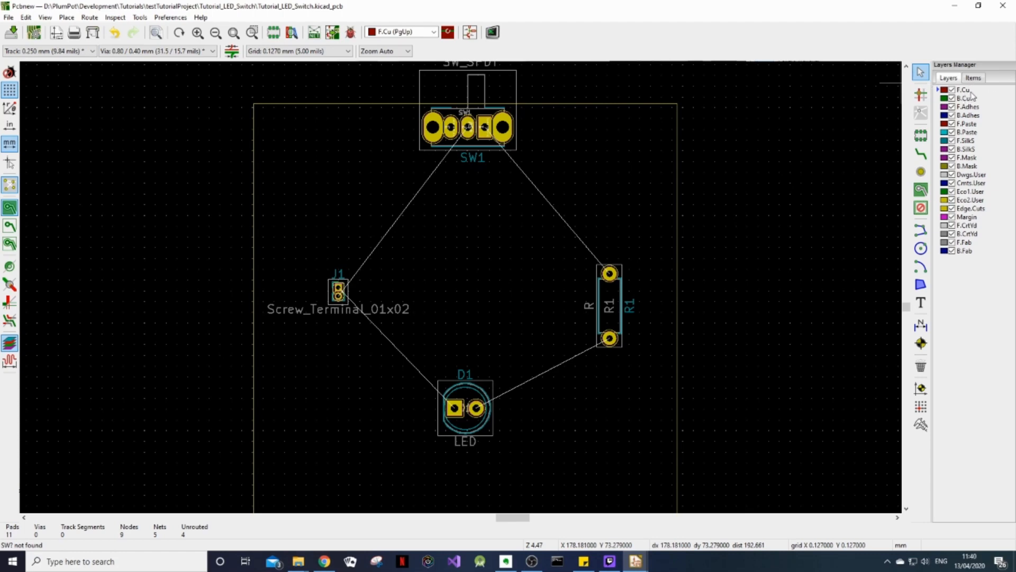
{"action": "left_click", "coordinate": [923, 155]}
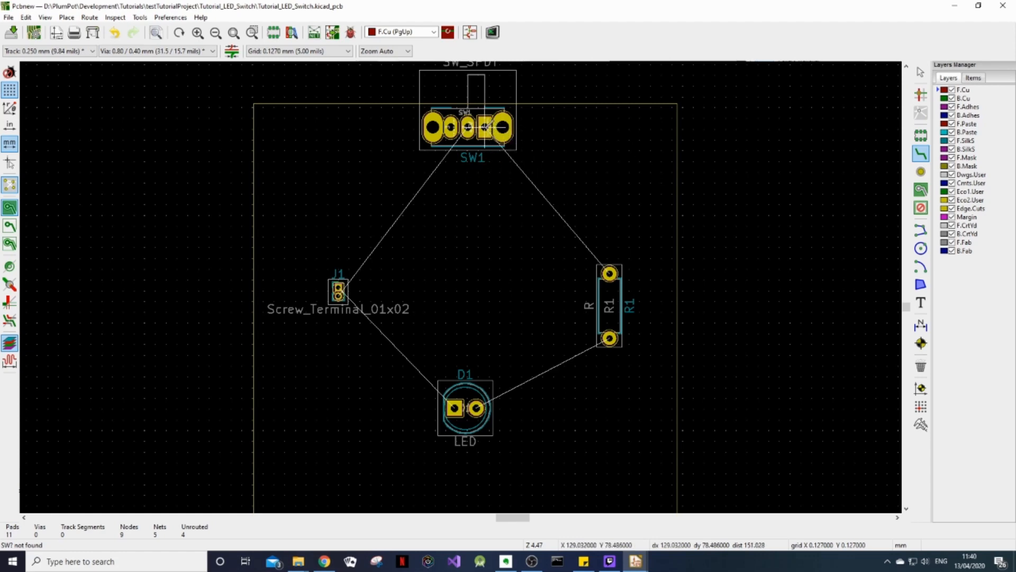
{"action": "left_click", "coordinate": [485, 128]}
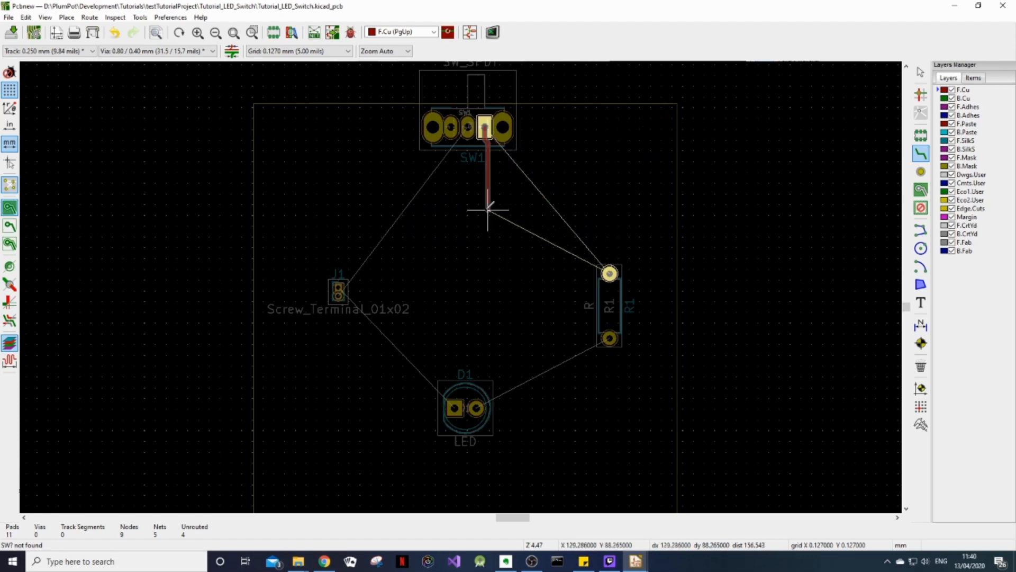
{"action": "left_click", "coordinate": [610, 273]}
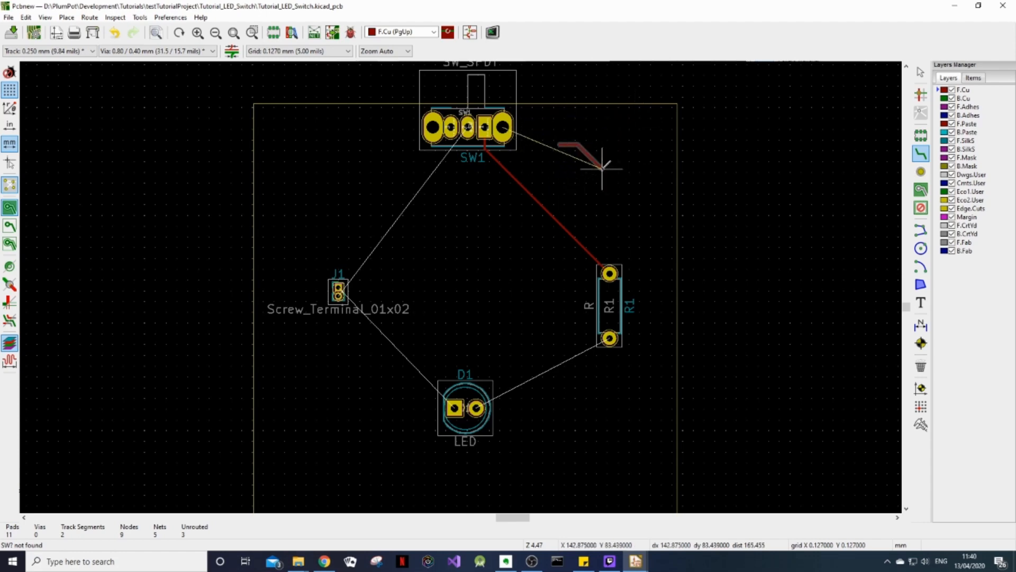
{"action": "right_click", "coordinate": [601, 152]}
{"action": "left_click", "coordinate": [612, 162]}
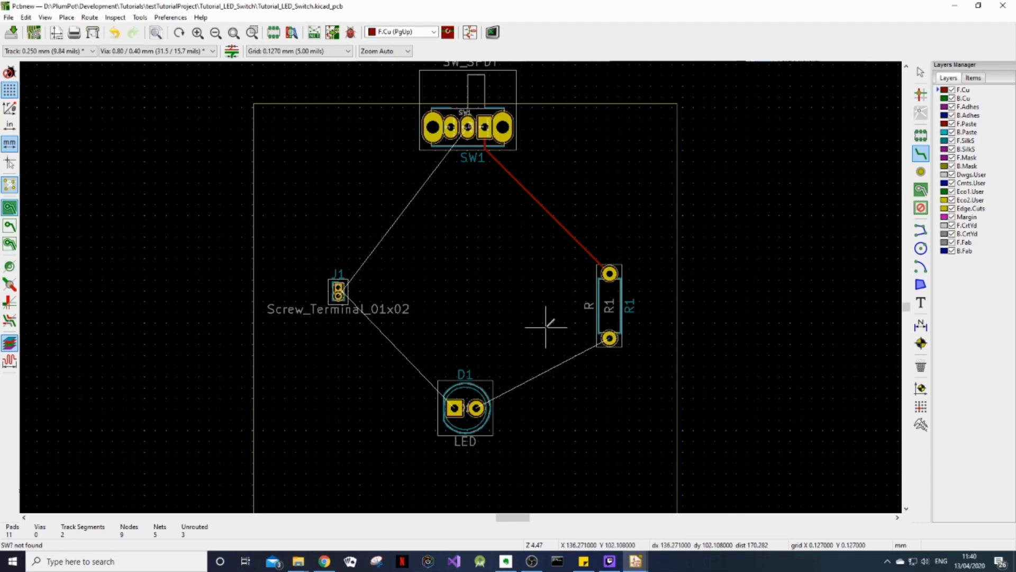
Route an F.Cu track from R1's lower pad to D1's round pad.
{"action": "left_click", "coordinate": [610, 338]}
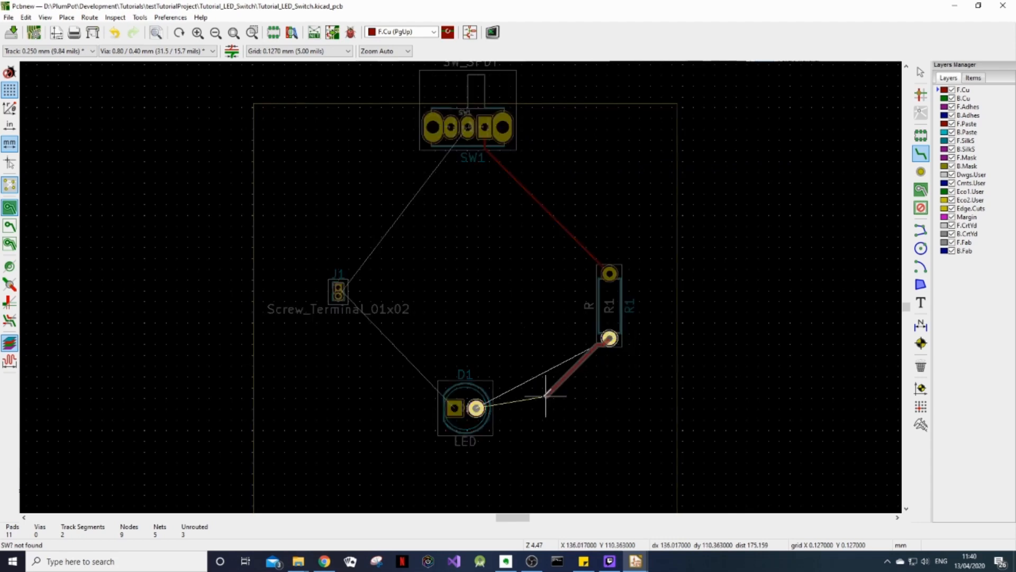
{"action": "left_click", "coordinate": [475, 407]}
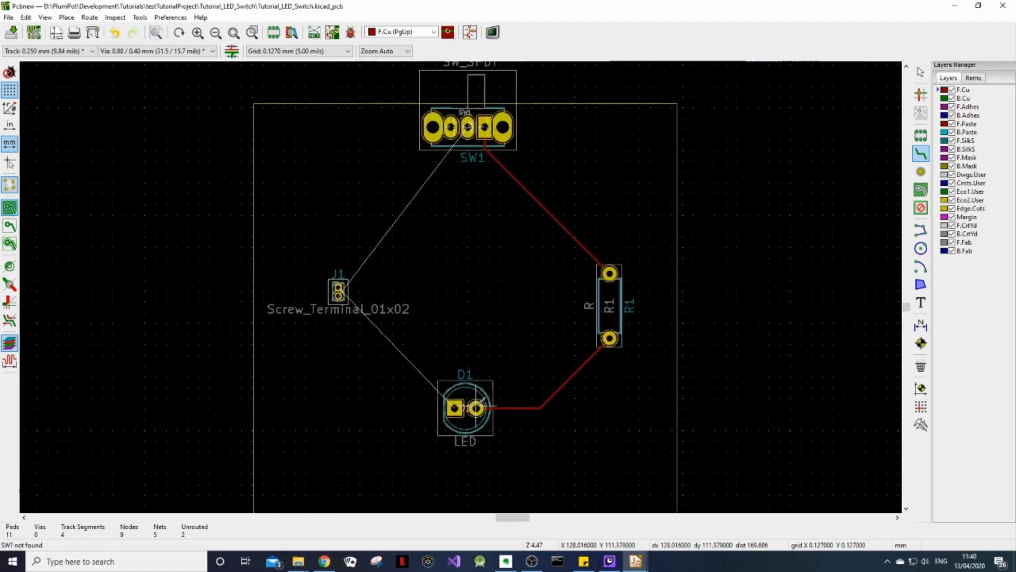
{"action": "left_click", "coordinate": [921, 78]}
Rotate the J1 screw terminal footprint by 180 degrees and move it closer to the board's left edge.
{"action": "left_click", "coordinate": [333, 310]}
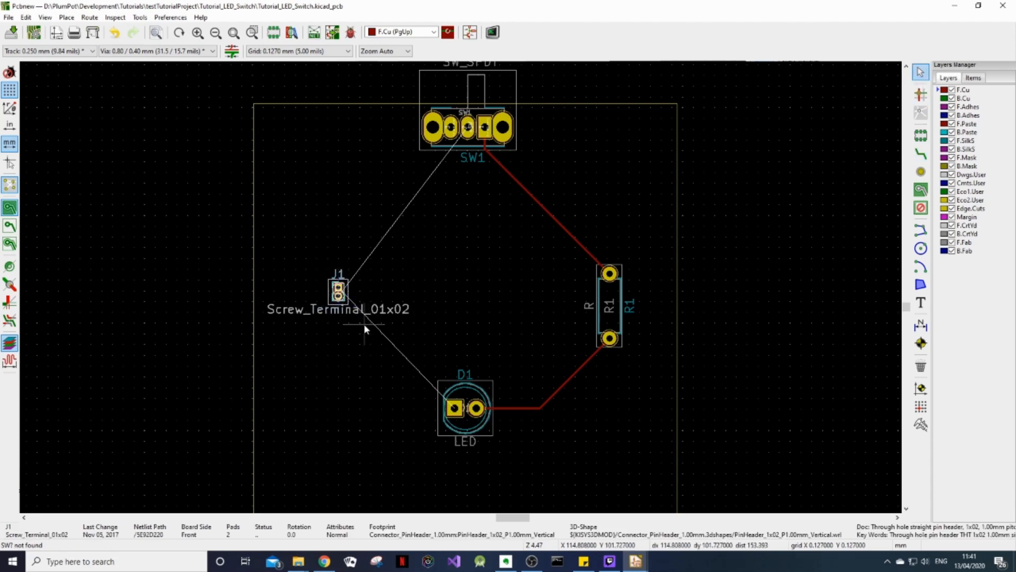
{"action": "key", "text": "r"}
{"action": "key", "text": "r"}
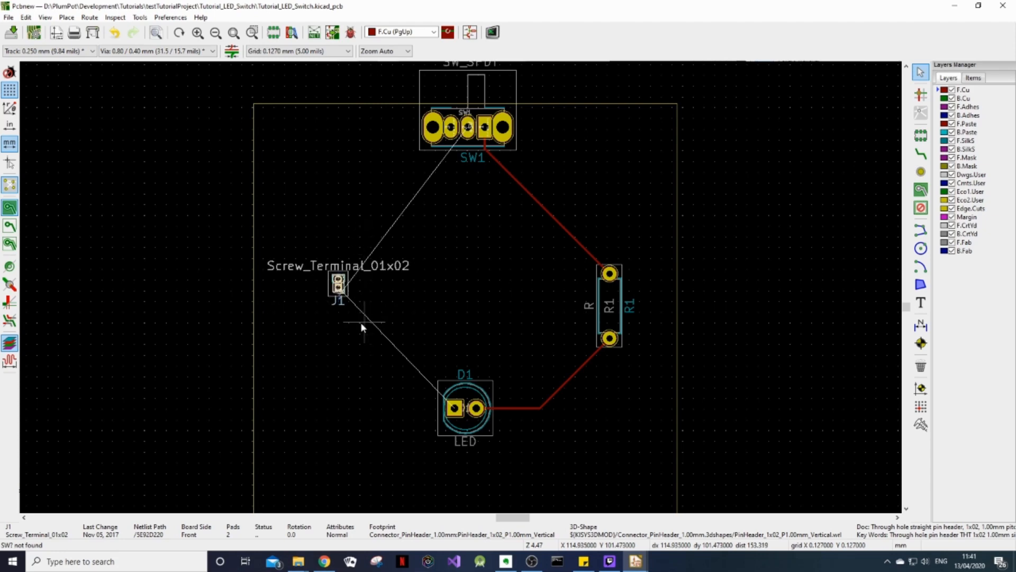
{"action": "left_click", "coordinate": [302, 309]}
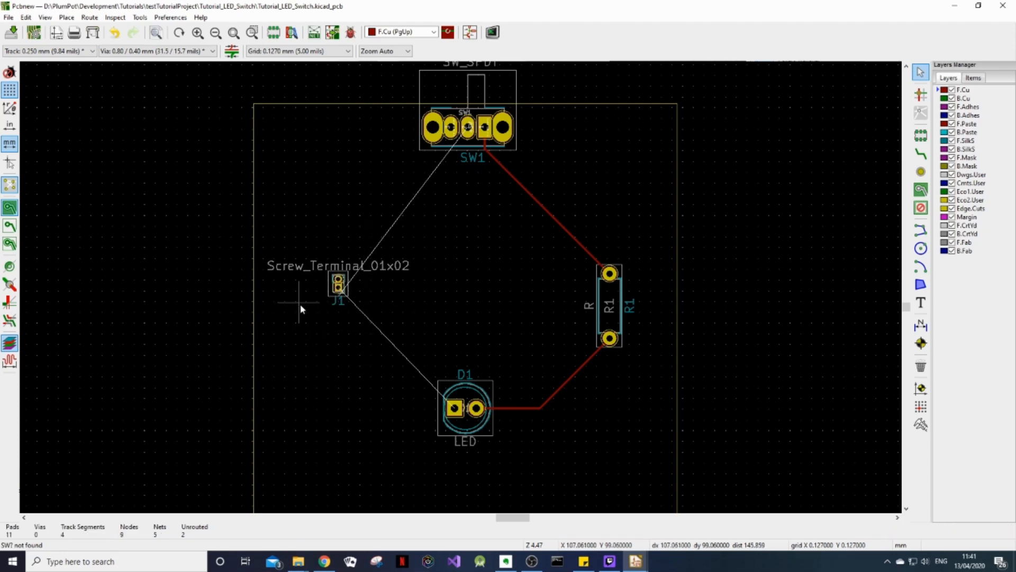
{"action": "left_click", "coordinate": [337, 288]}
{"action": "mouse_move", "coordinate": [314, 308]}
{"action": "left_mouse_down"}
{"action": "mouse_move", "coordinate": [294, 323]}
{"action": "mouse_move", "coordinate": [297, 311]}
{"action": "left_mouse_up"}
{"action": "left_click", "coordinate": [297, 379]}
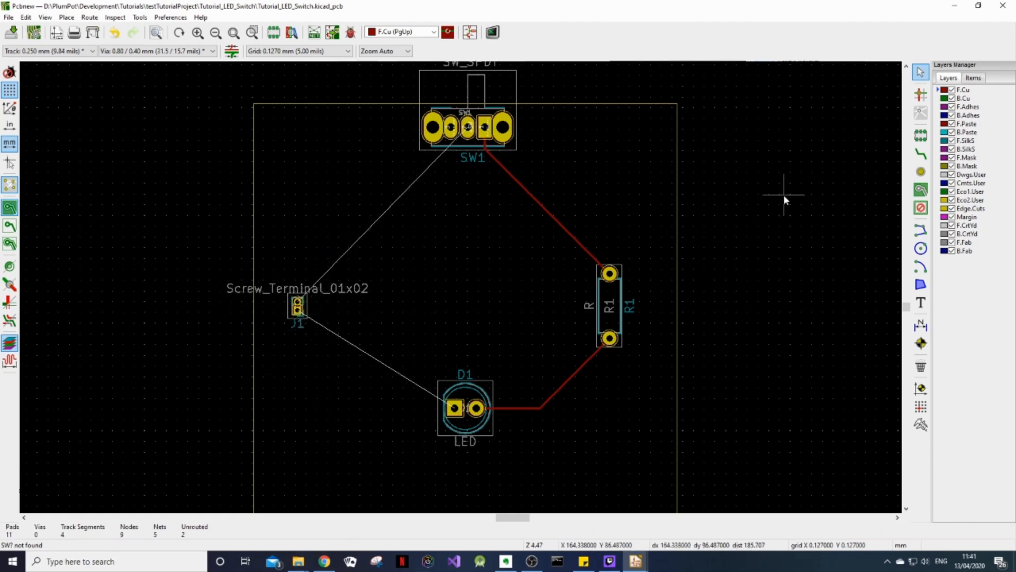
Route an F.Cu track from D1's square pad to J1's square pad.
{"action": "left_click", "coordinate": [922, 153]}
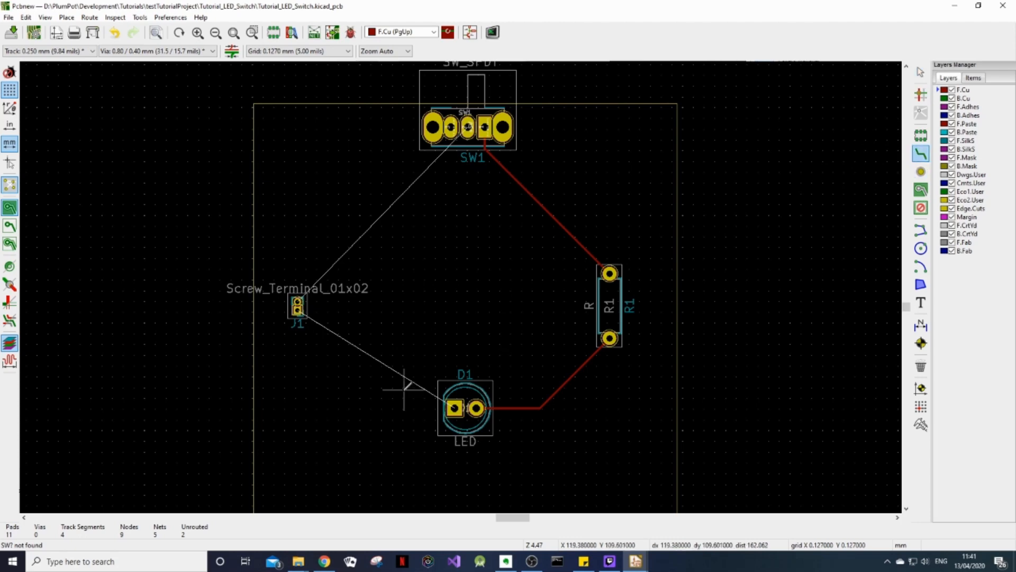
{"action": "left_click", "coordinate": [454, 408]}
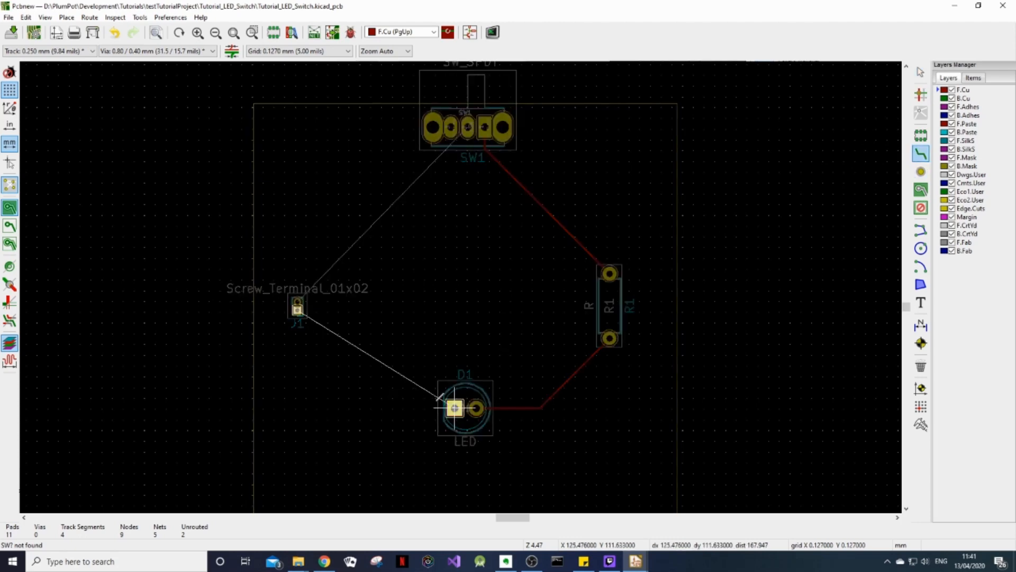
{"action": "left_click", "coordinate": [298, 309]}
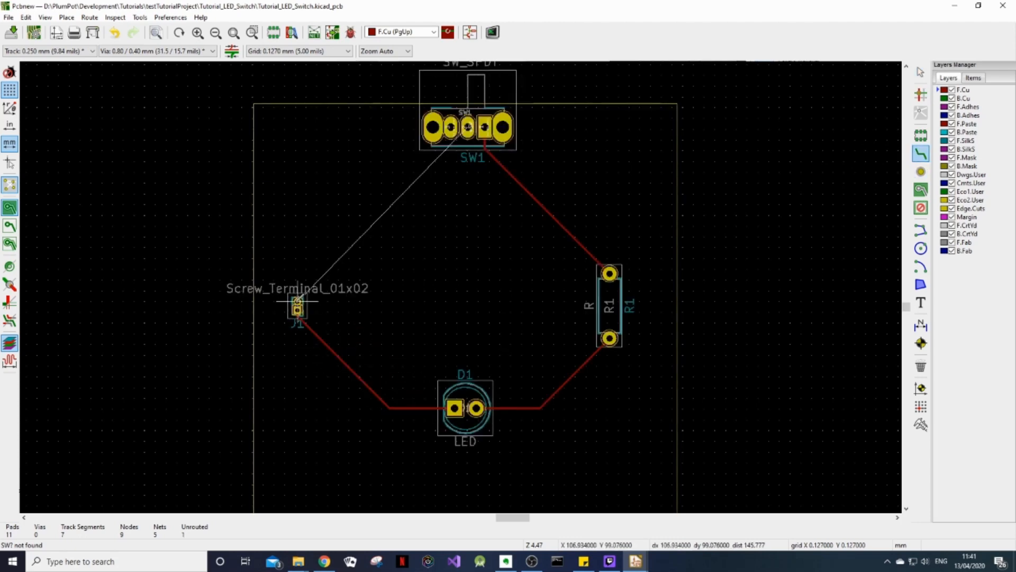
Route an F.Cu track from J1's round pad to SW1's middle pad, bending it just below the switch.
{"action": "left_click", "coordinate": [298, 301]}
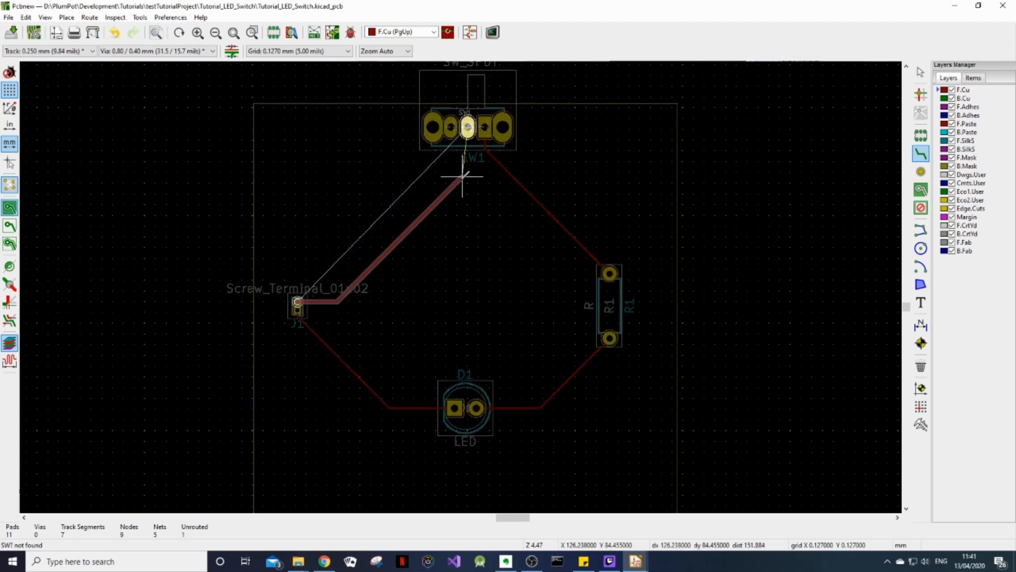
{"action": "left_click", "coordinate": [465, 163]}
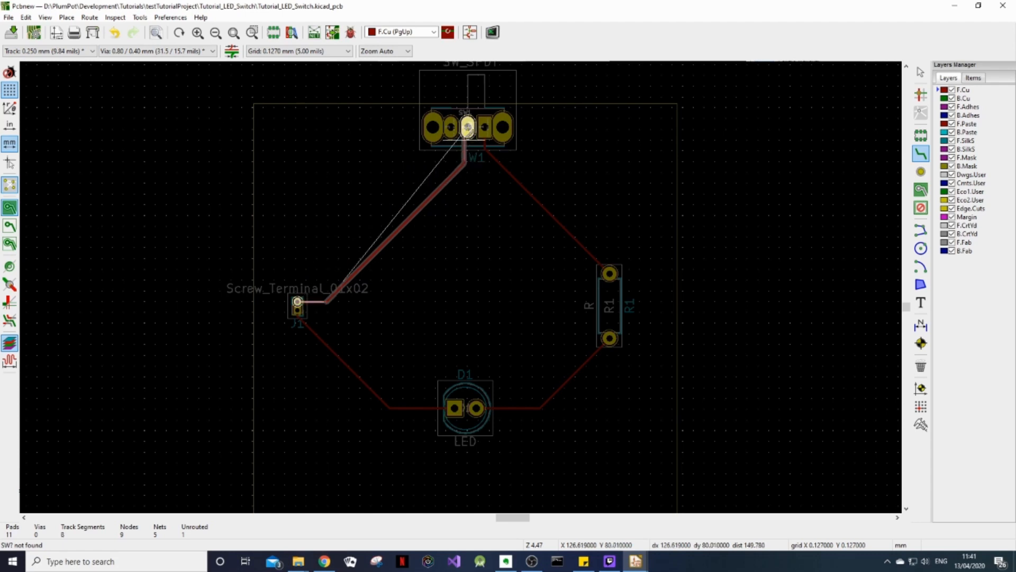
{"action": "left_click", "coordinate": [467, 128]}
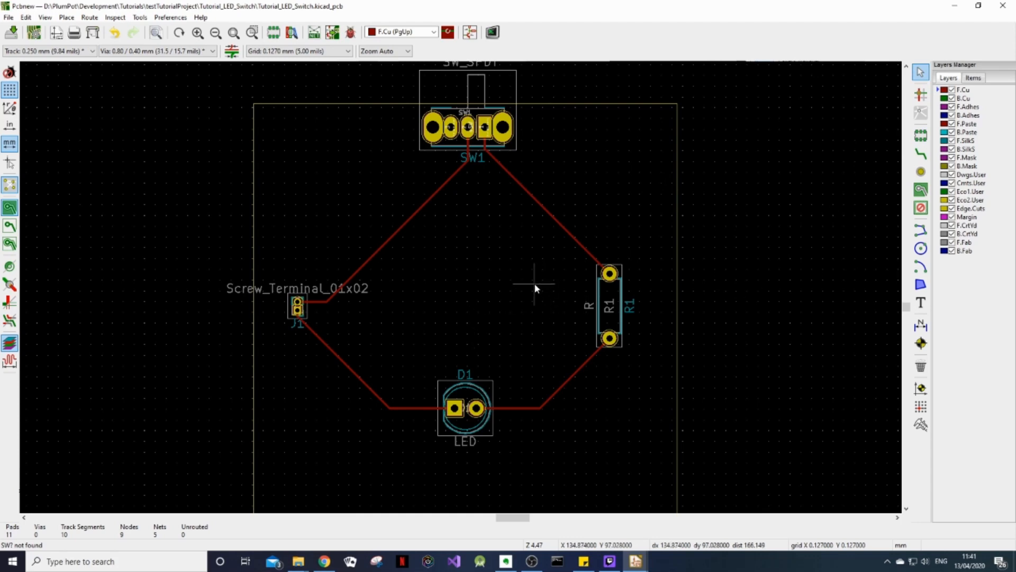
Delete the diagonal track segment between J1 and D1 and the short segment at J1's square pad.
{"action": "scroll", "coordinate": [535, 288], "scroll_direction": "up", "scroll_amount": 2}
{"action": "left_click", "coordinate": [921, 72]}
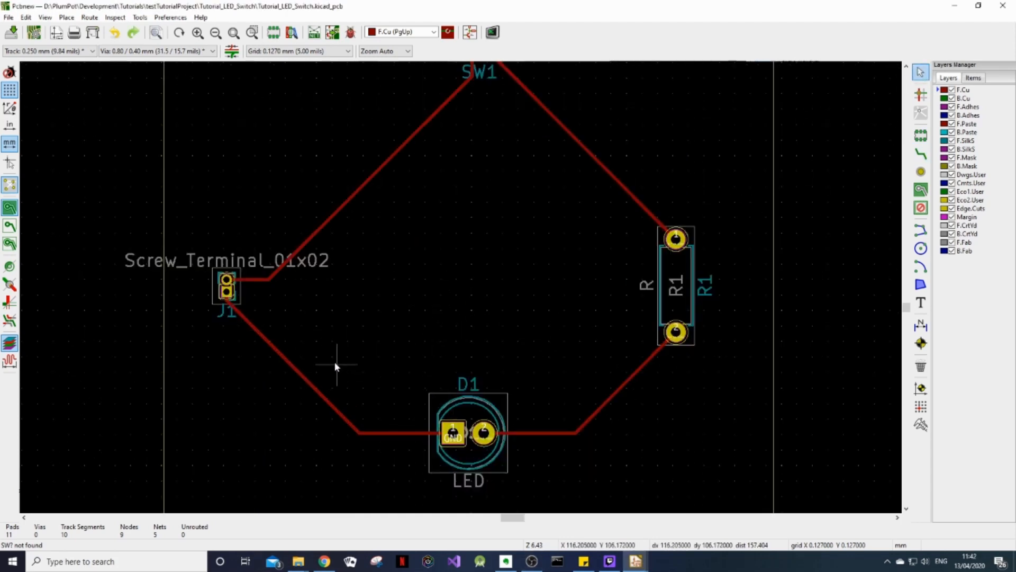
{"action": "left_click_drag", "start_coordinate": [291, 404], "coordinate": [292, 404]}
{"action": "key", "text": "Delete"}
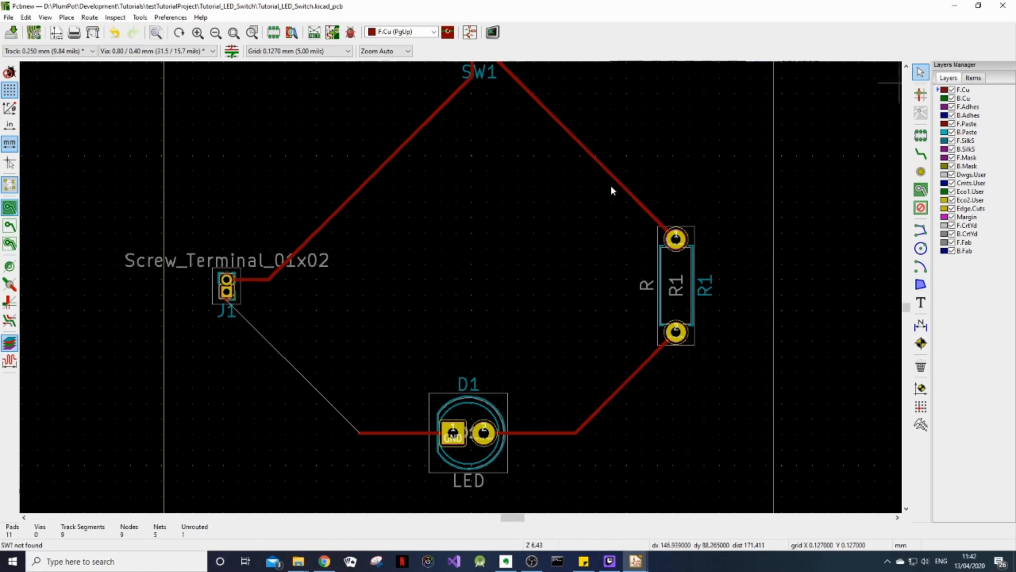
{"action": "left_click", "coordinate": [226, 300]}
{"action": "key", "text": "Delete"}
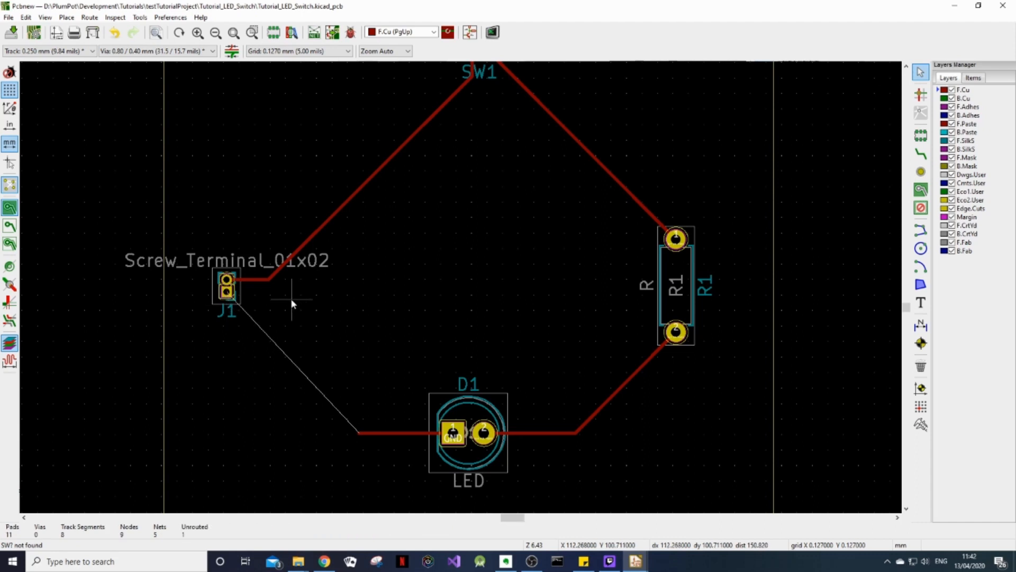
Reroute the F.Cu track from J1's square pad, first horizontally alongside the upper track, then diagonally to D1's square pad.
{"action": "left_click", "coordinate": [921, 154]}
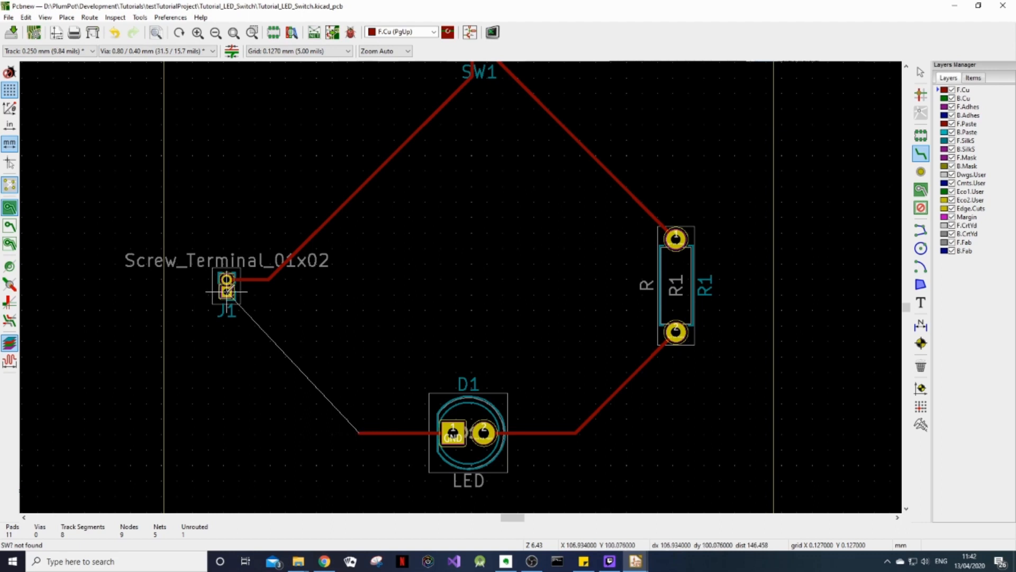
{"action": "left_click", "coordinate": [227, 290]}
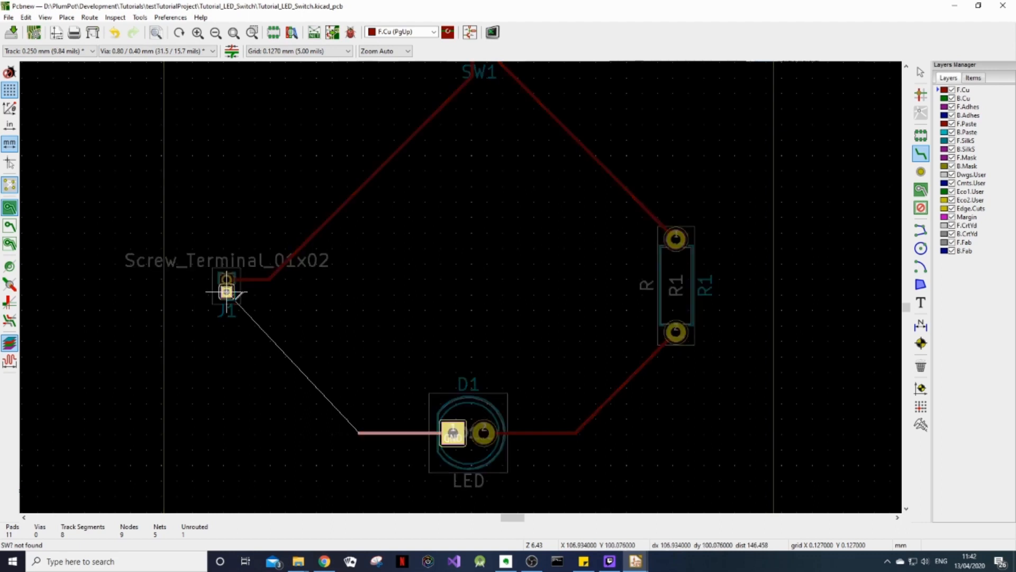
{"action": "left_click", "coordinate": [270, 290]}
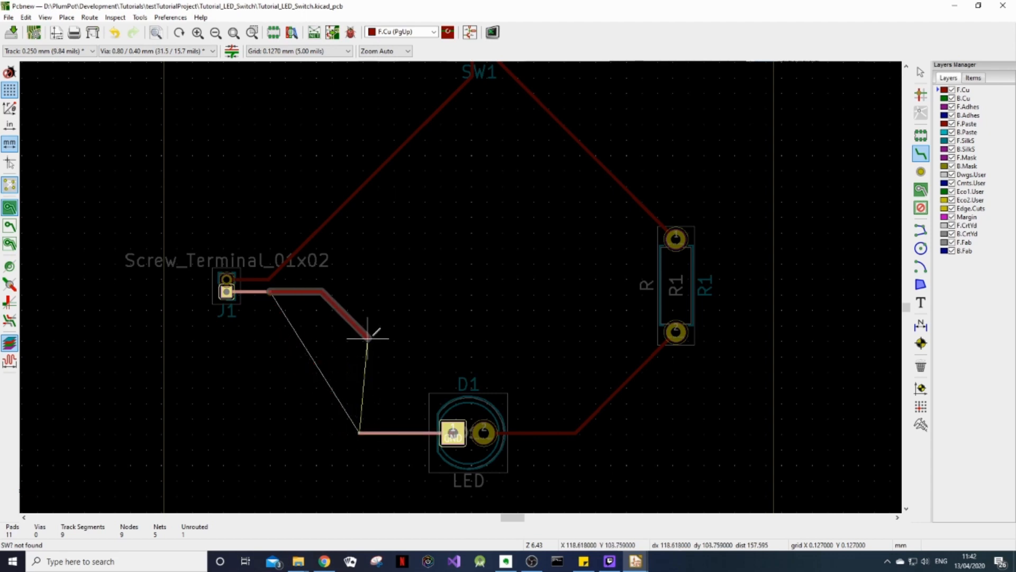
{"action": "left_click", "coordinate": [453, 433]}
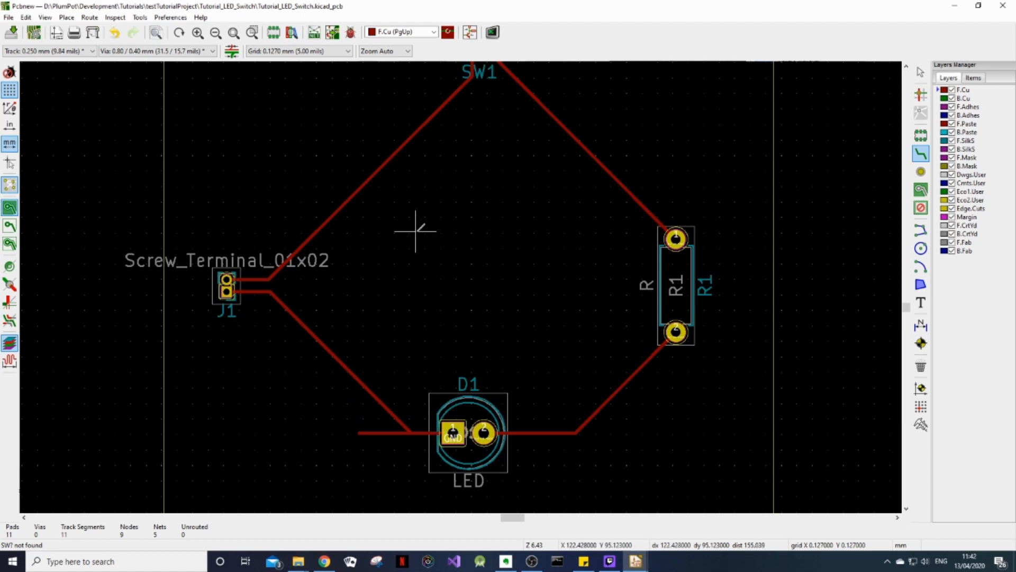
Delete the leftover horizontal track stub that extends left past the new J1–D1 track.
{"action": "left_click", "coordinate": [920, 72]}
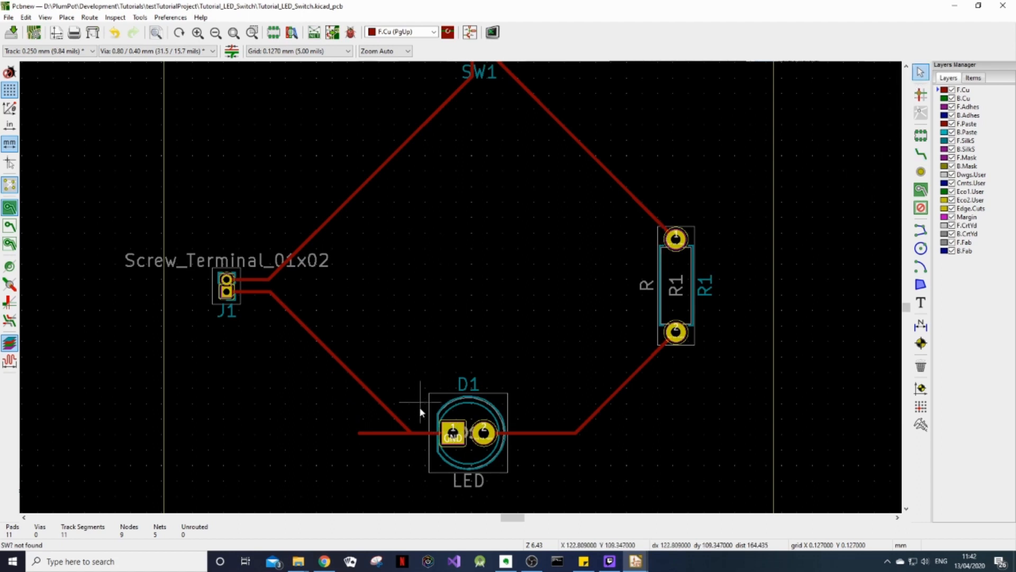
{"action": "left_click", "coordinate": [386, 434]}
{"action": "key", "text": "Delete"}
Run the Design Rules Checker on the routed board with the default minimum track and via sizes.
{"action": "middle_click_drag", "start_coordinate": [490, 197], "coordinate": [461, 272]}
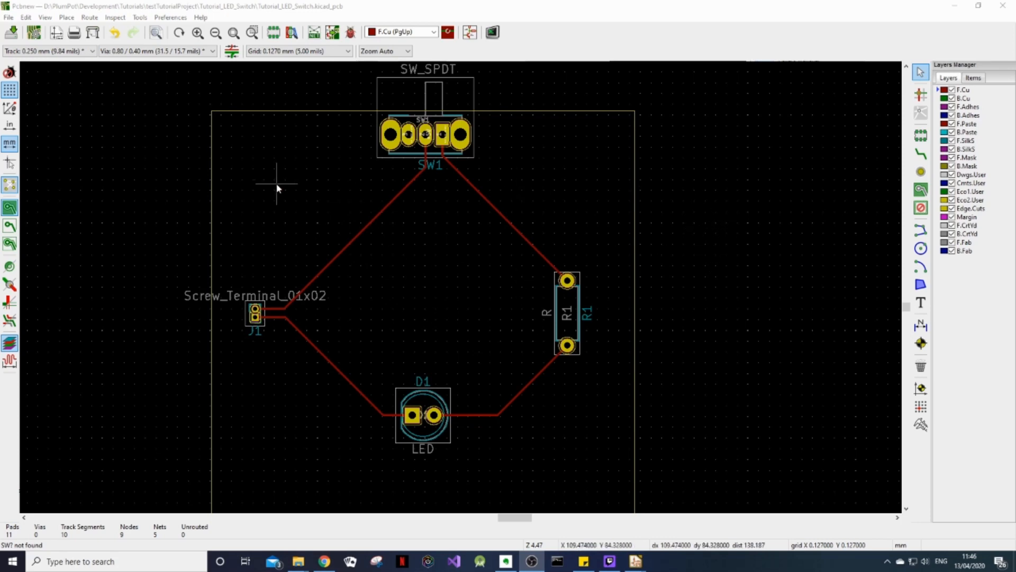
{"action": "left_click", "coordinate": [112, 19]}
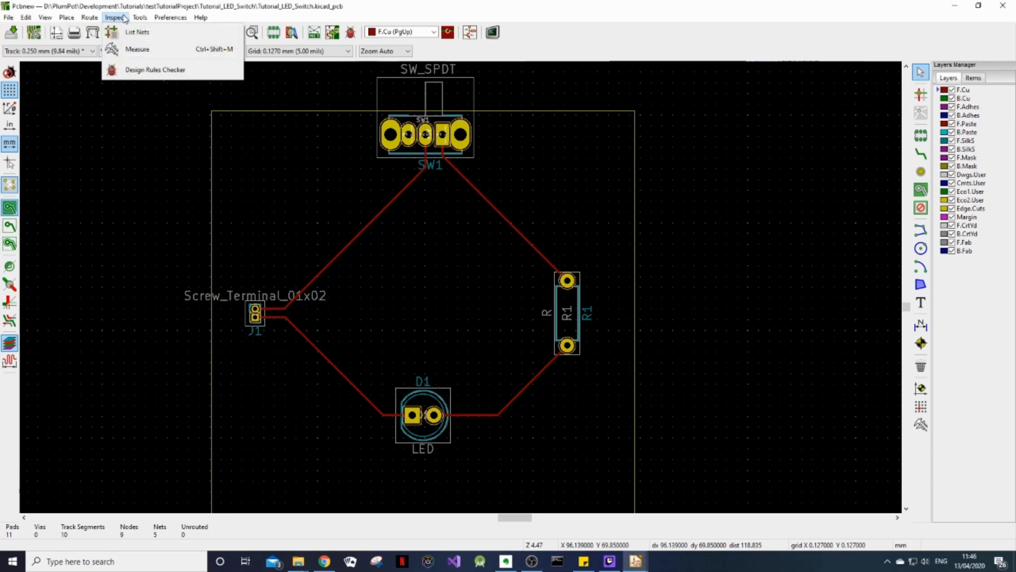
{"action": "left_click", "coordinate": [130, 71]}
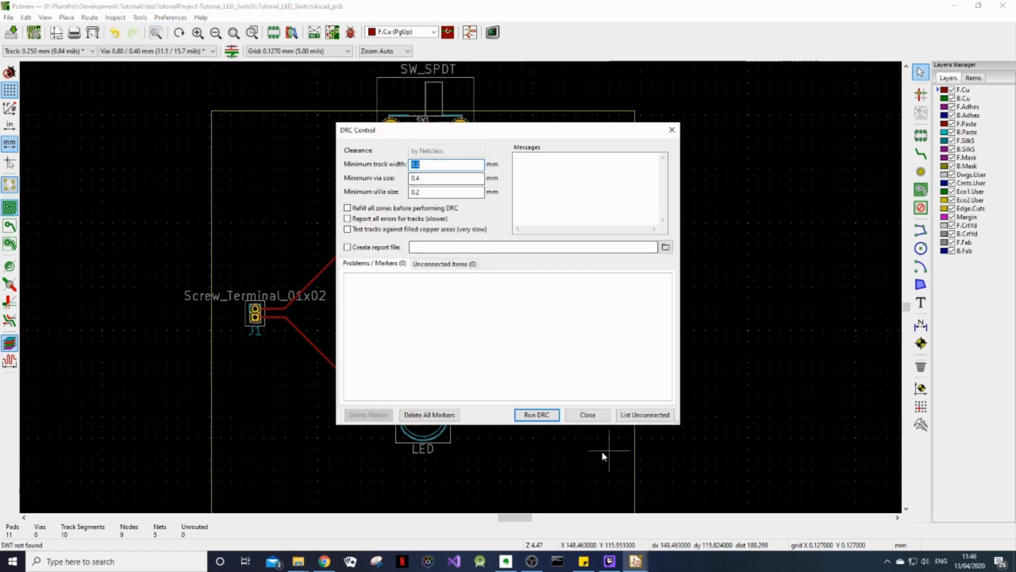
{"action": "left_click", "coordinate": [536, 415]}
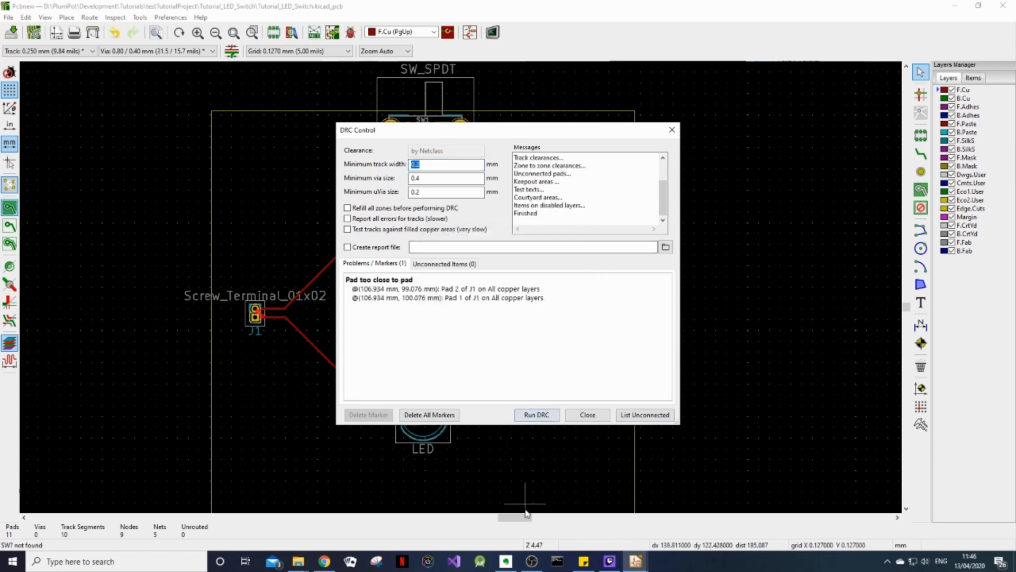